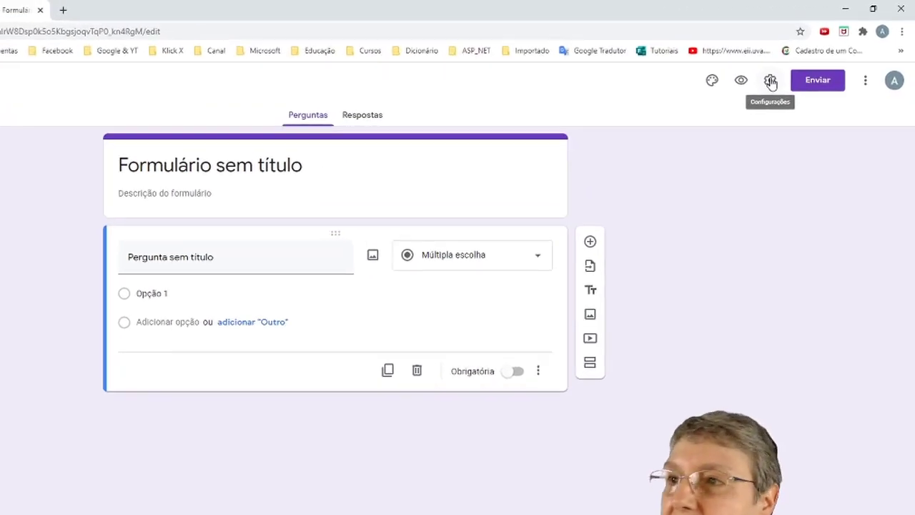
Limit the form to one response per person and collect respondents' e-mail addresses.
left_click(771, 82)
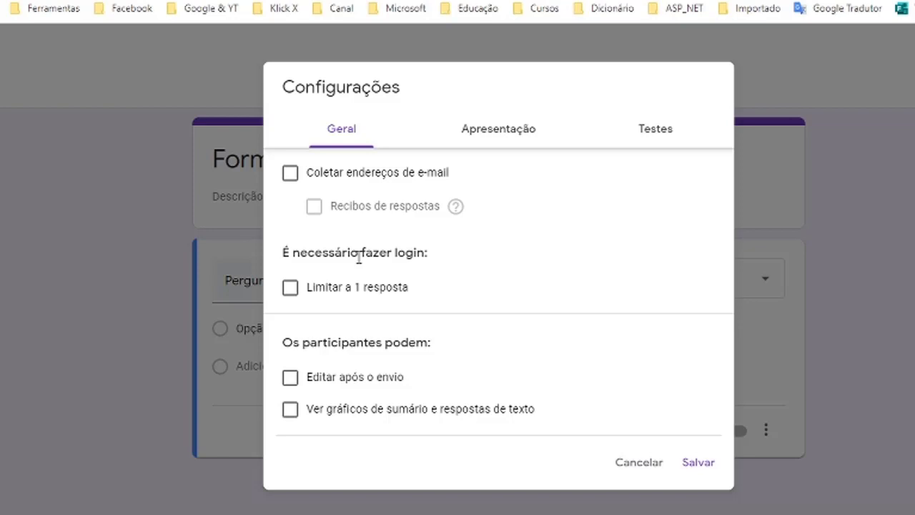
left_click(289, 289)
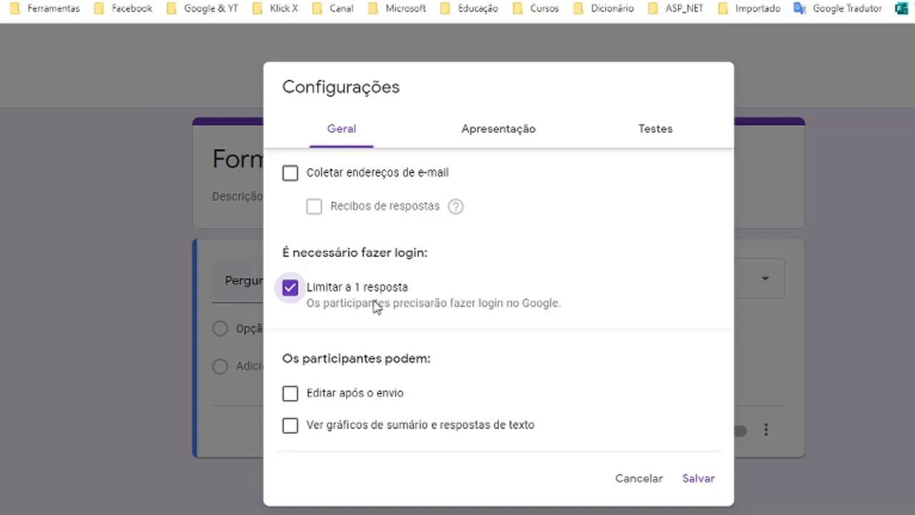
left_click(291, 175)
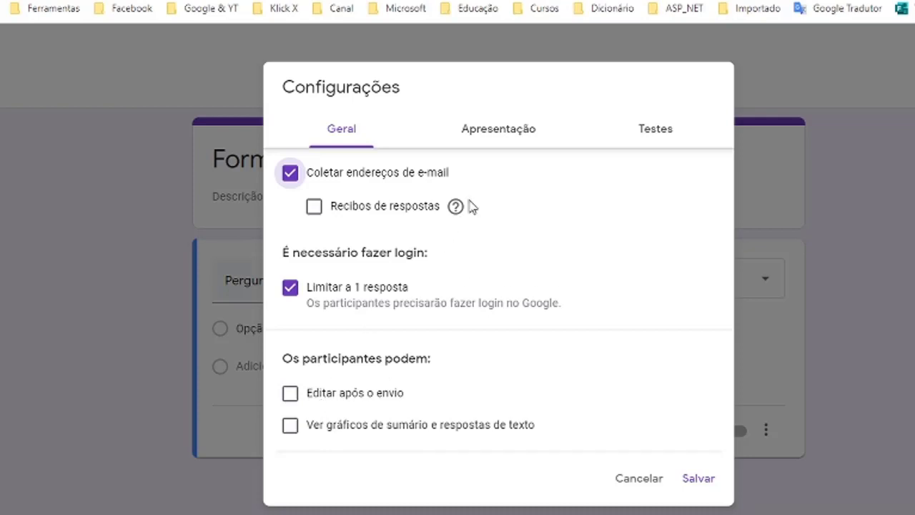
left_click(504, 132)
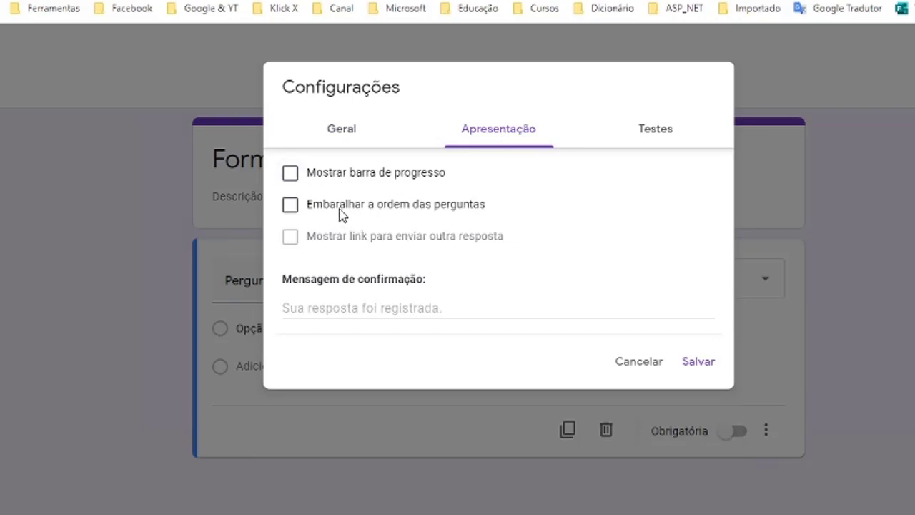
Shuffle the question order and set the confirmation message to 'Sua resposta foi recebida com sucesso.'.
left_click(290, 206)
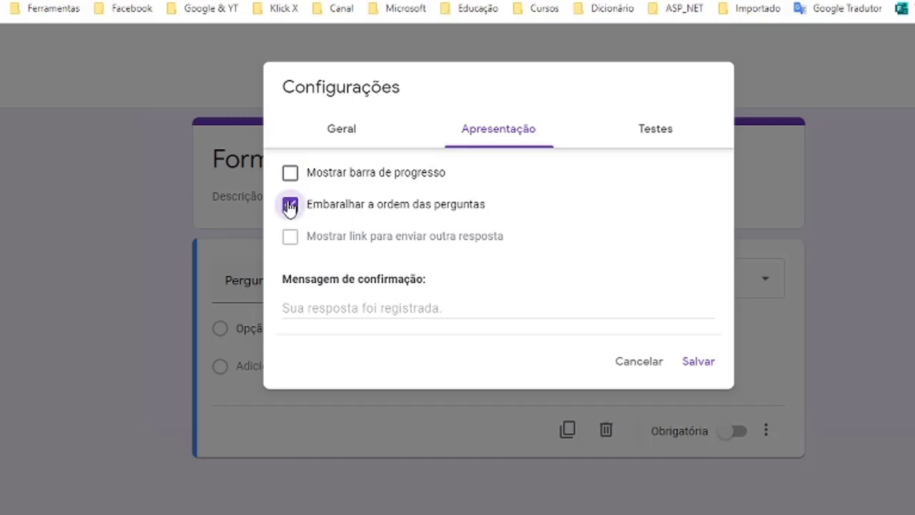
left_click(336, 309)
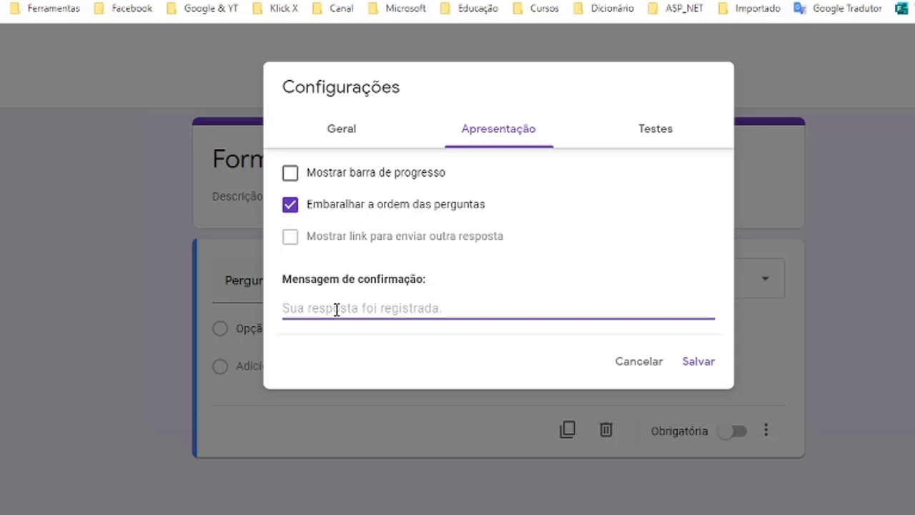
type("Sua resposta foi recebida com sucesso.")
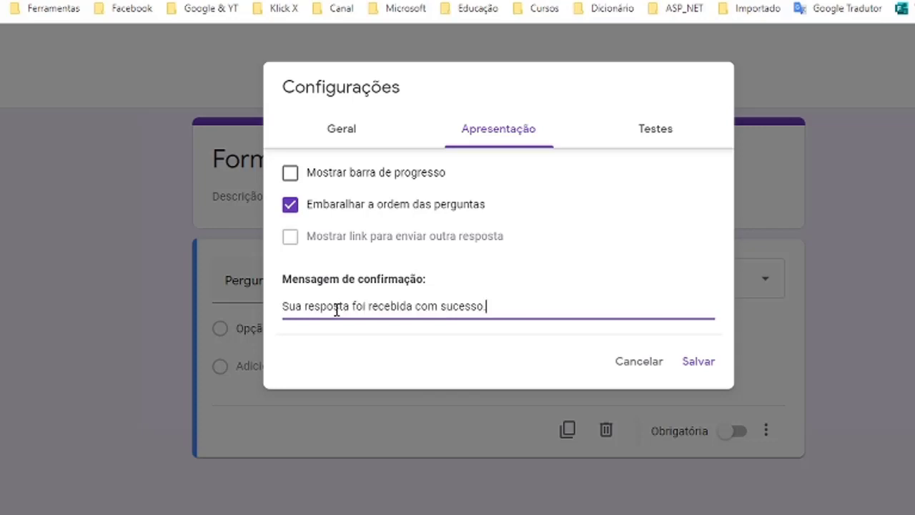
left_click(653, 140)
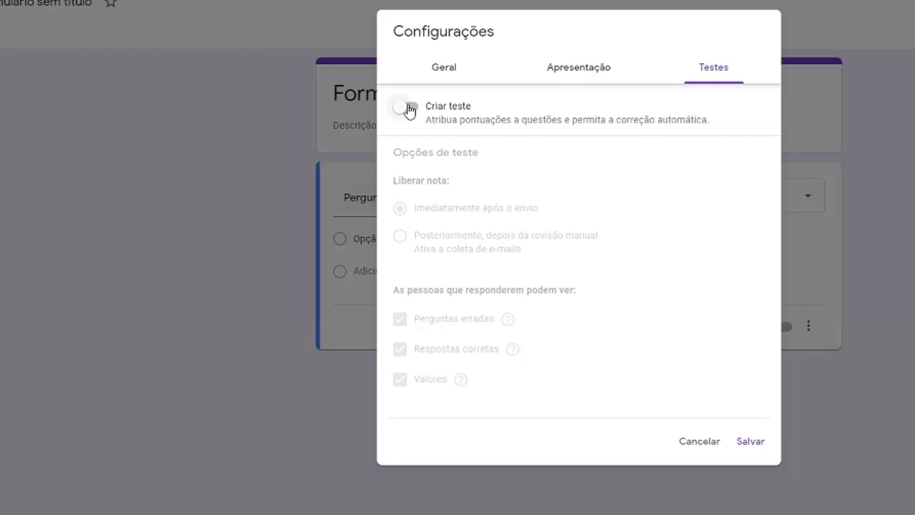
Make the form a quiz released after manual review, hiding point values, correct answers and missed questions.
left_click(410, 109)
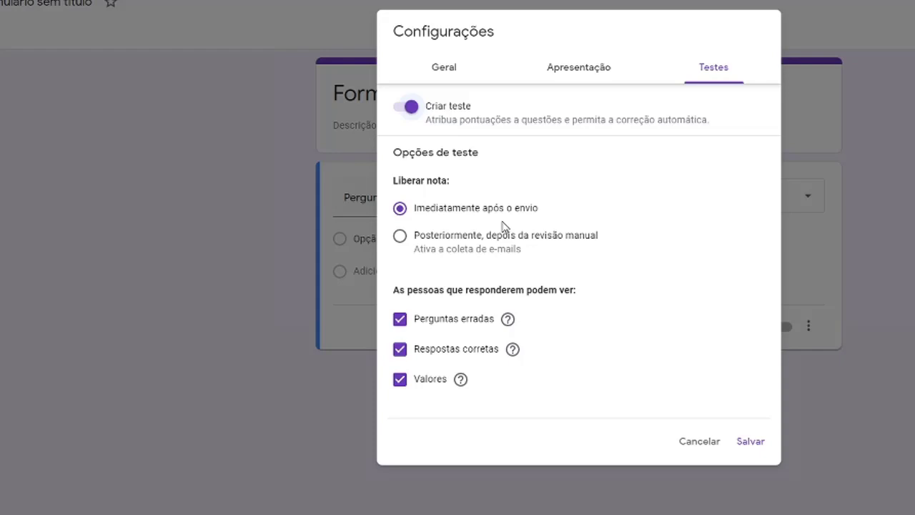
left_click(399, 238)
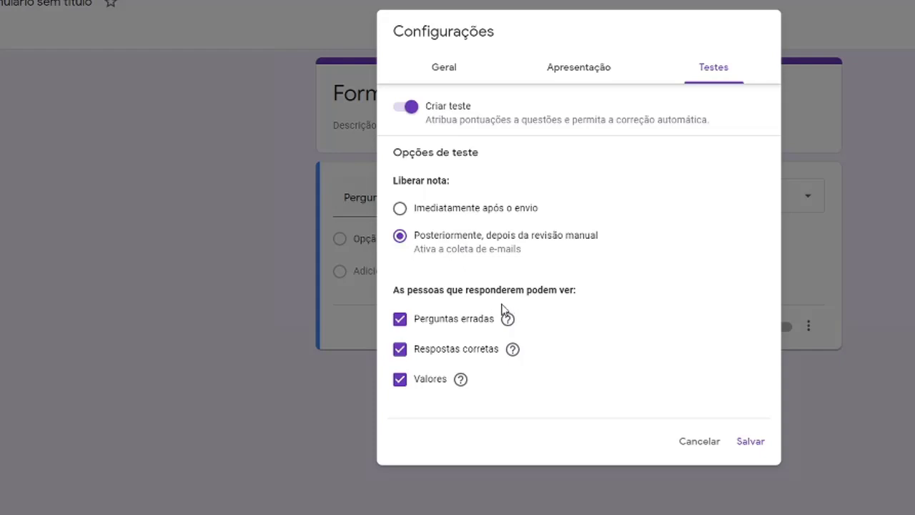
left_click(401, 381)
left_click(401, 351)
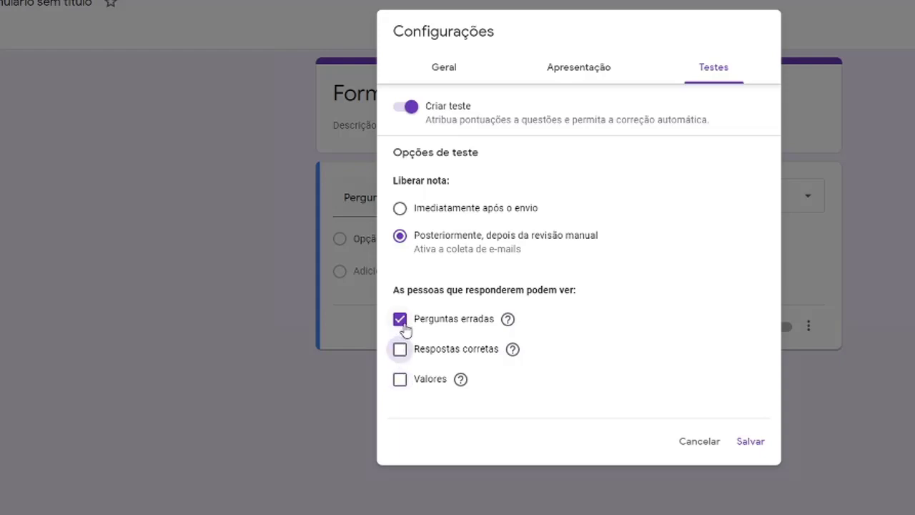
left_click(401, 321)
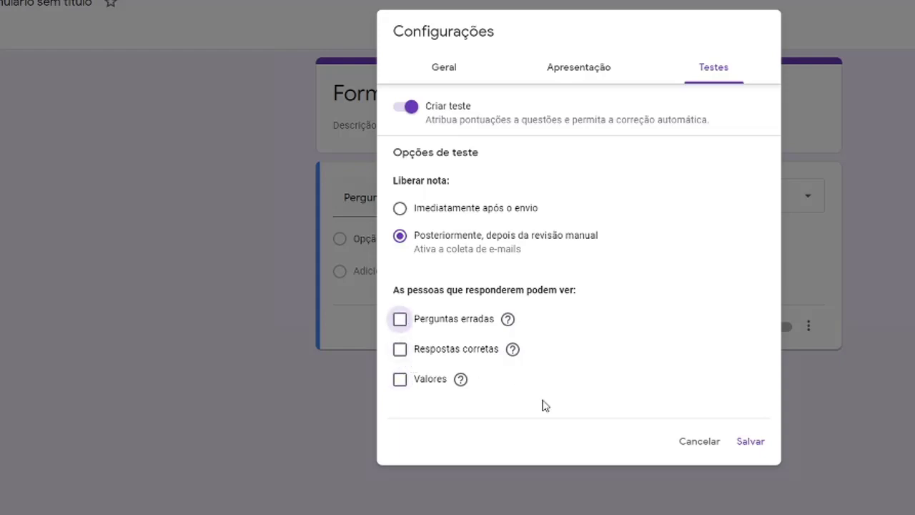
left_click(750, 444)
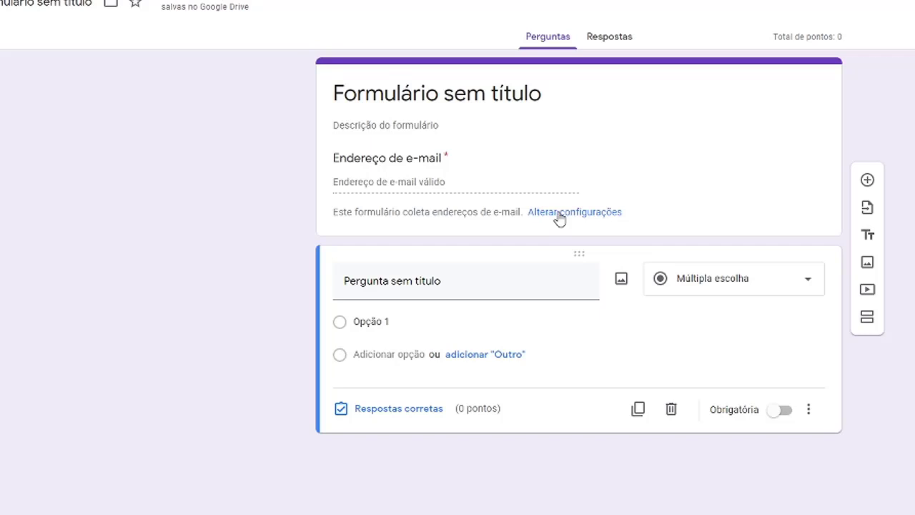
Untick 'Coletar endereços de e-mail' in the Geral settings and save.
left_click(560, 219)
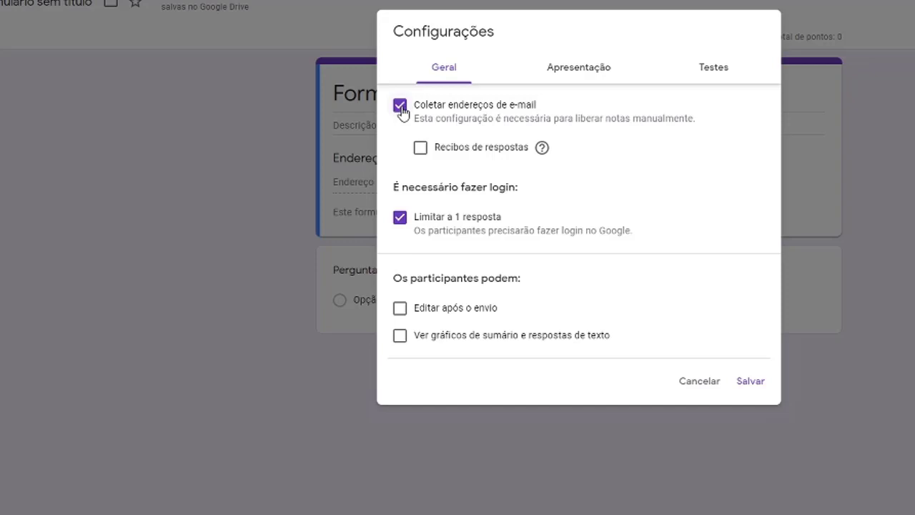
left_click(400, 107)
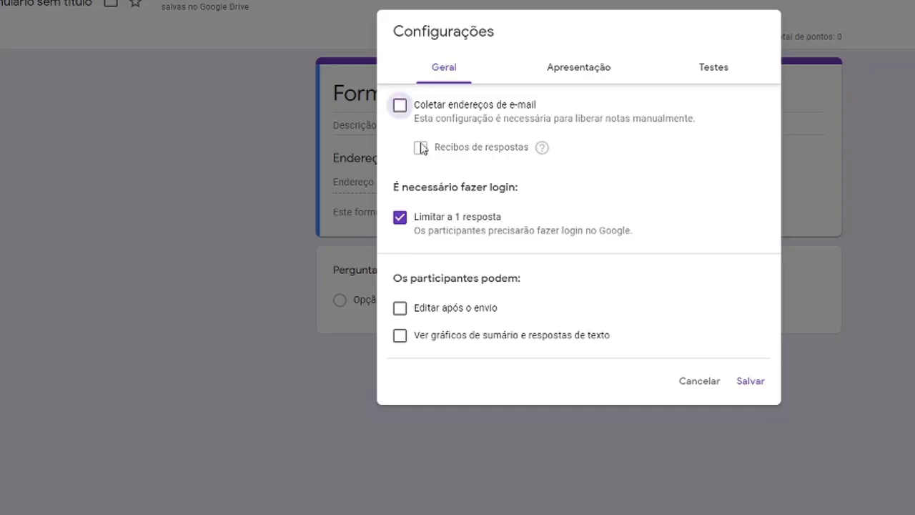
left_click(750, 381)
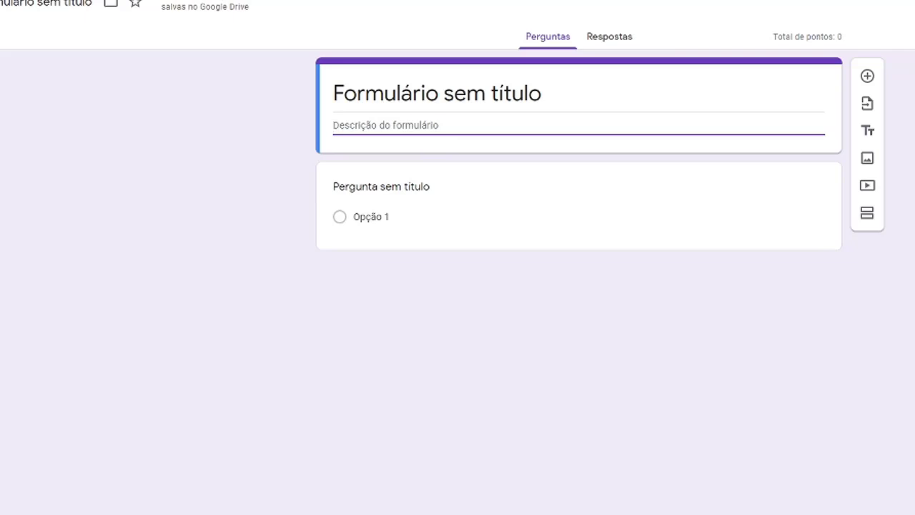
Re-enable e-mail collection and title the form 'Avaliação - LP - Turma A'.
left_click(398, 105)
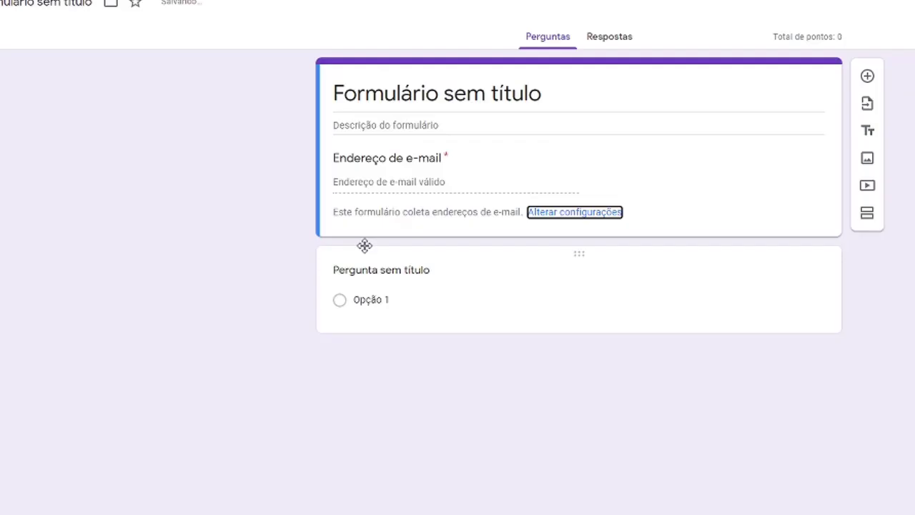
left_click(409, 93)
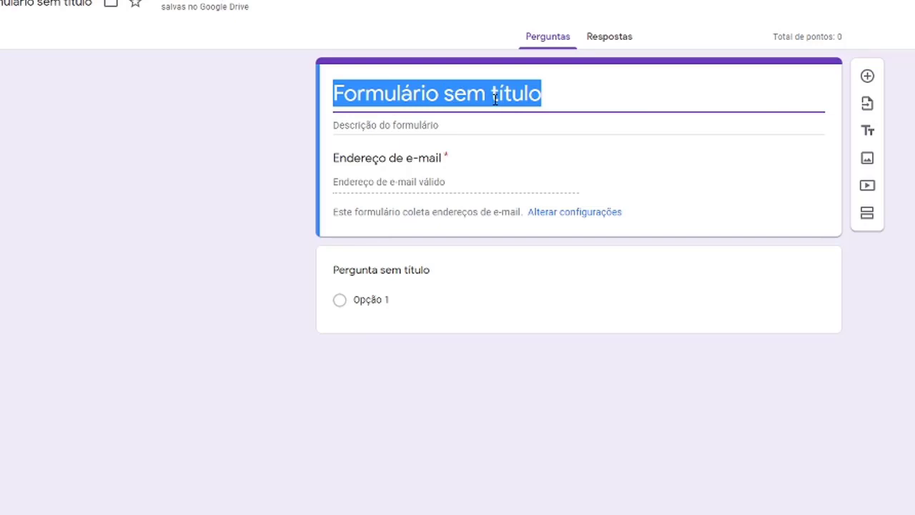
type("Avalia")
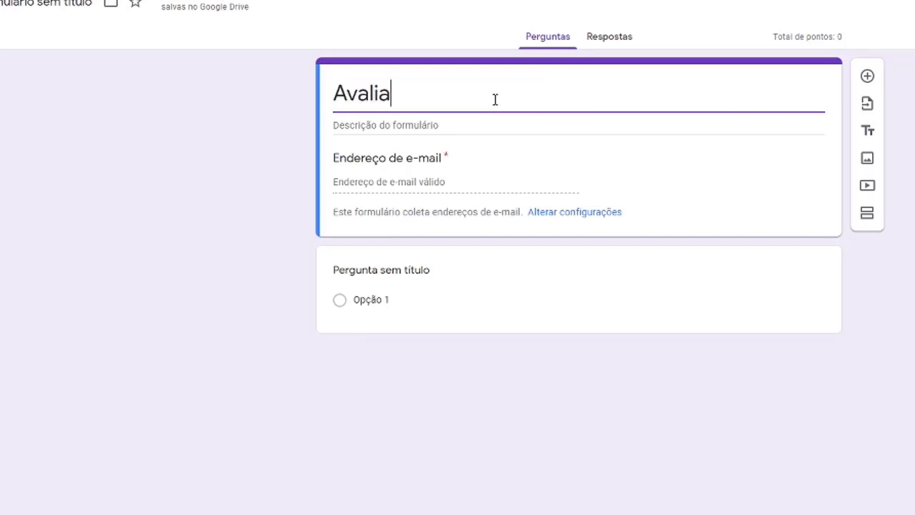
type("ção - ")
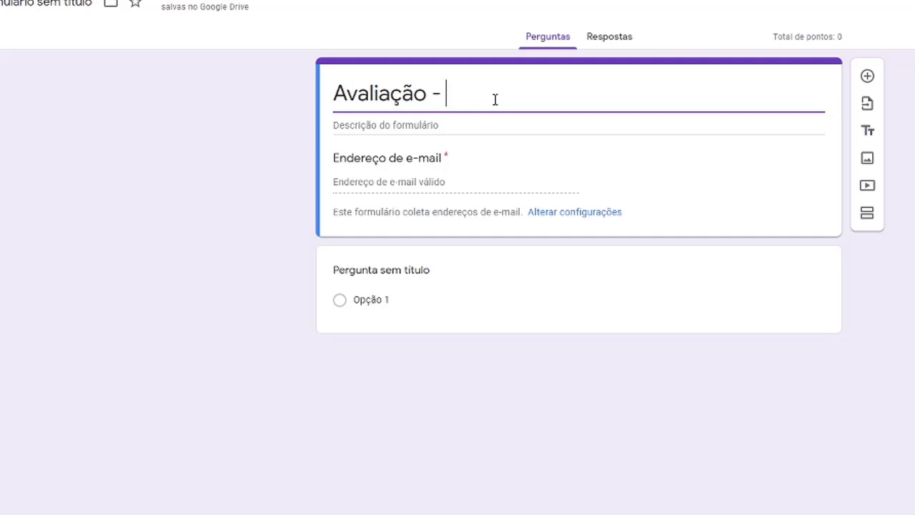
type("LP")
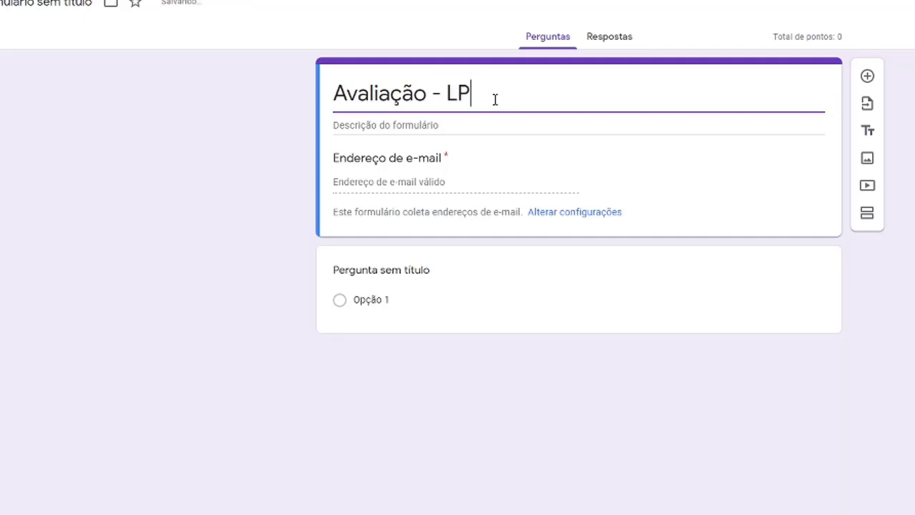
type(" - Turma A")
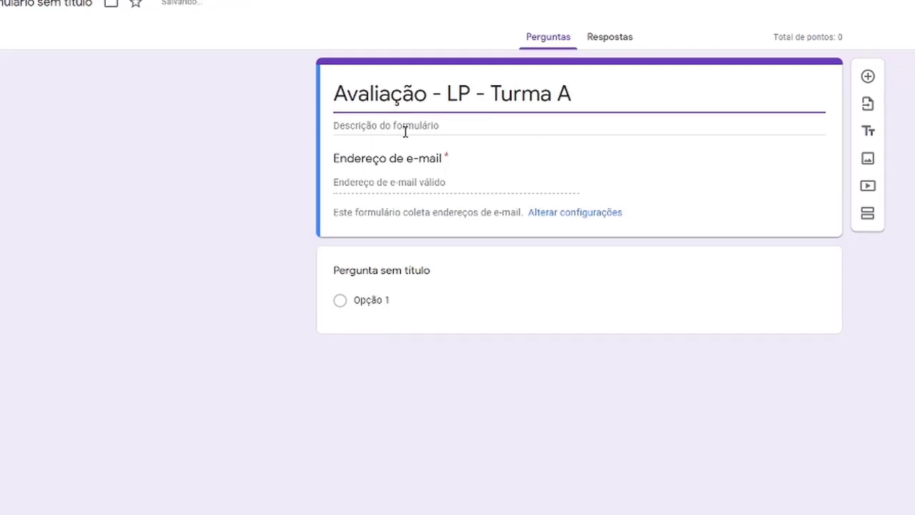
left_click(23, 4)
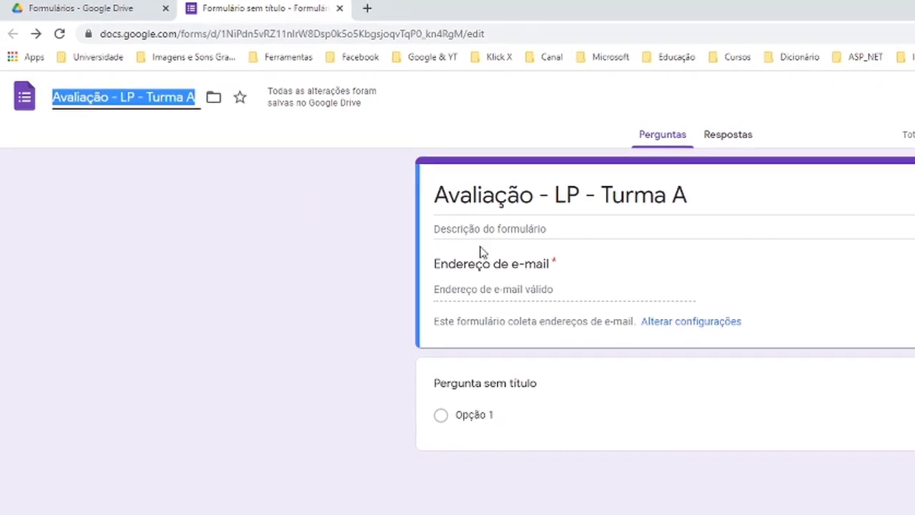
Add the two-line description 'Leia atentamente as questões.' and 'Boa Avaliação.'.
left_click(488, 235)
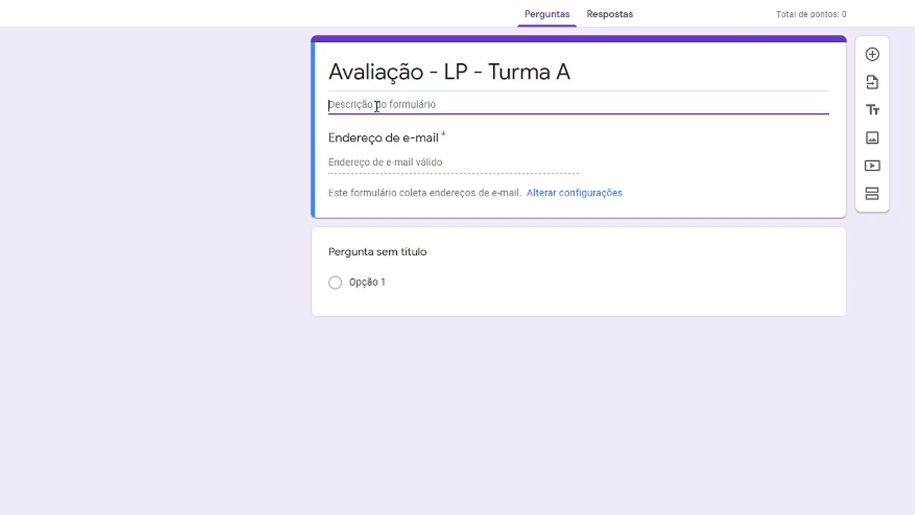
type("Leai")
key("BackSpace")
key("BackSpace")
type("ia atentamente as")
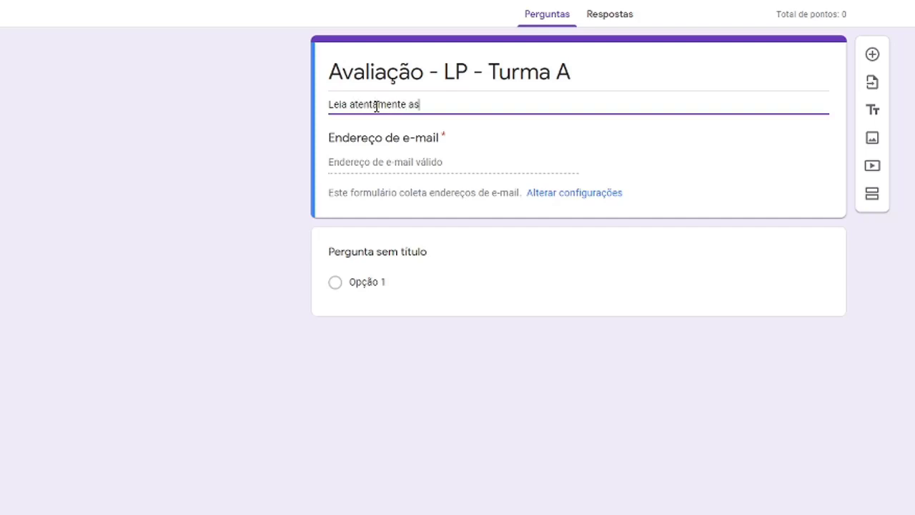
type(" questões.")
key("Return")
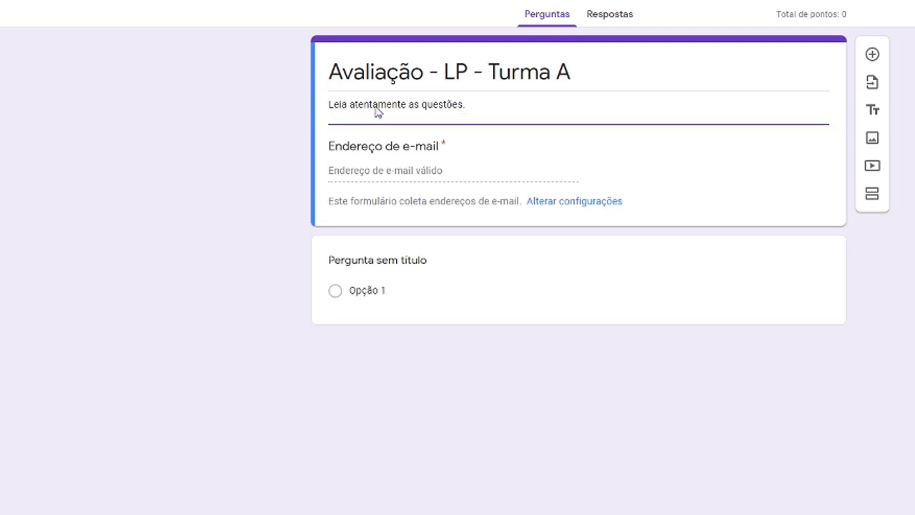
type("Boa Avaliação.")
left_click(393, 275)
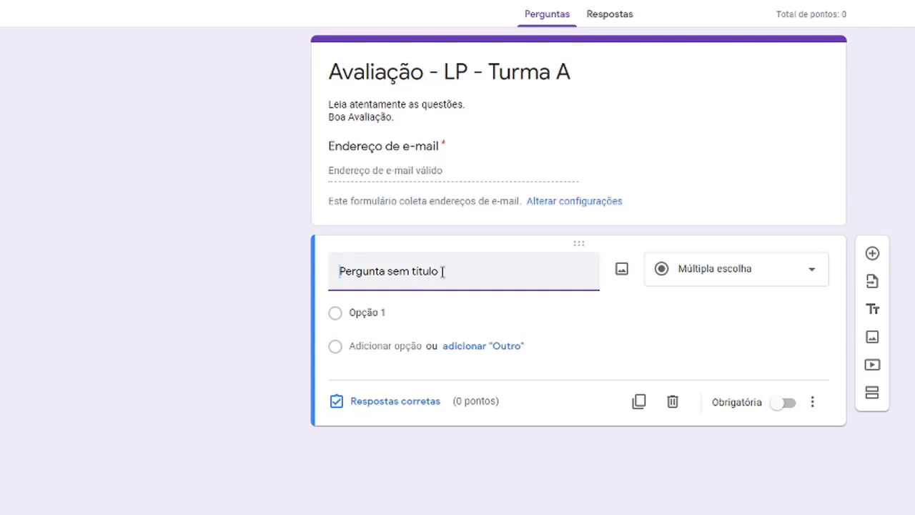
Title the first question 'Nome Completo' and make it required.
left_click(443, 271)
type("Nome")
key("BackSpace")
key("BackSpace")
key("BackSpace")
key("BackSpace")
key("BackSpace")
key("BackSpace")
key("BackSpace")
key("BackSpace")
key("BackSpace")
key("BackSpace")
key("BackSpace")
key("BackSpace")
key("BackSpace")
key("BackSpace")
key("BackSpace")
key("BackSpace")
key("BackSpace")
key("BackSpace")
key("BackSpace")
key("BackSpace")
type("Nome Co")
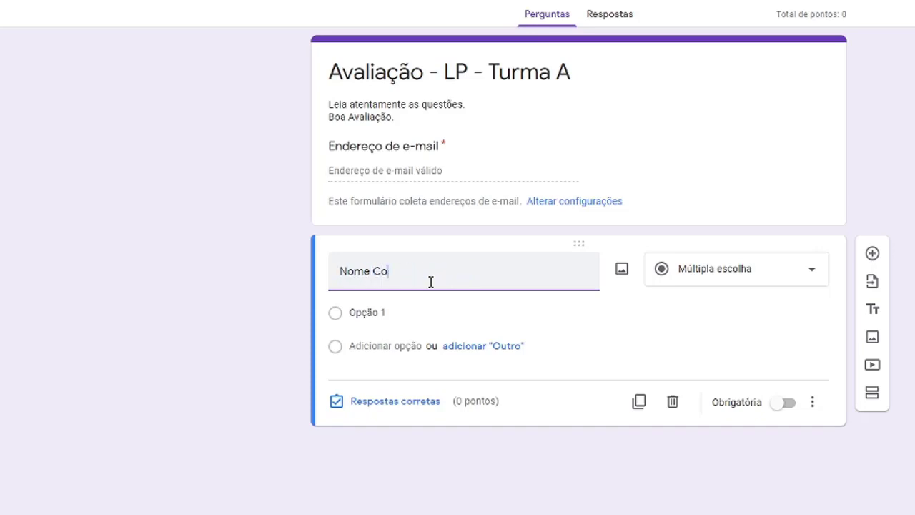
type("mpleto")
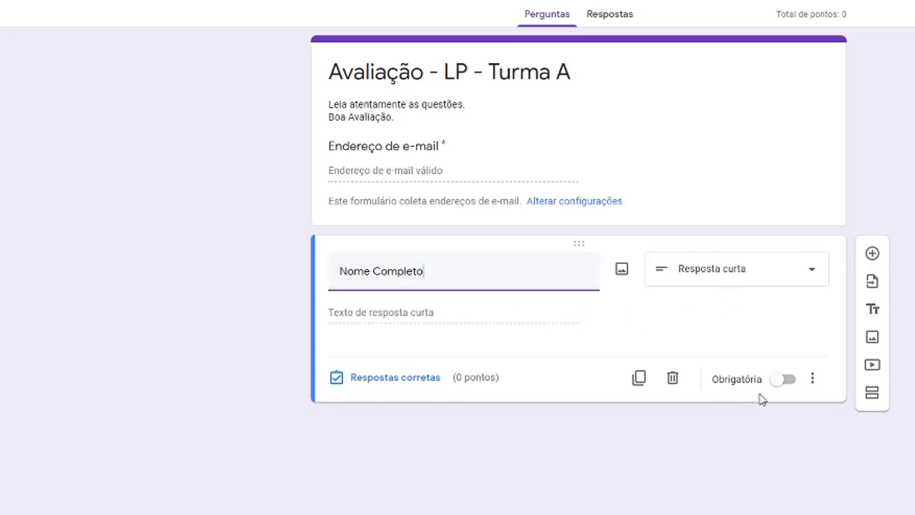
left_click(785, 380)
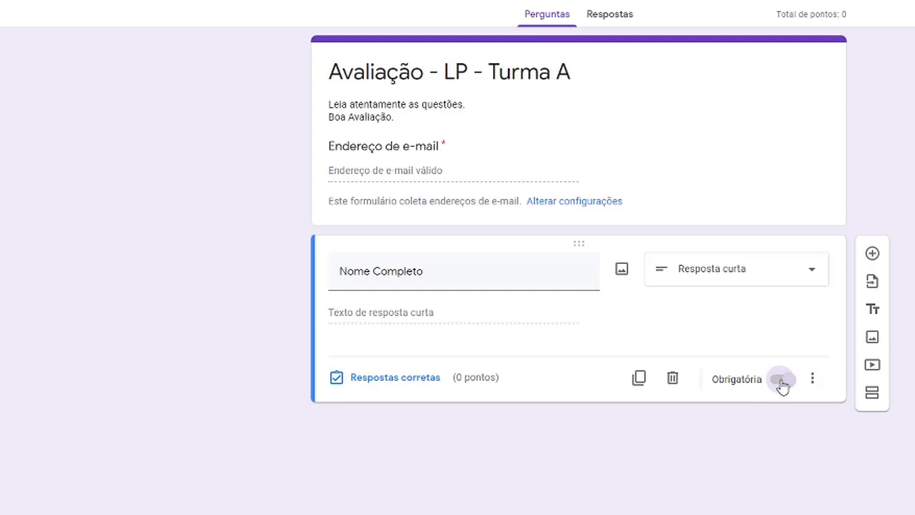
left_click(667, 429)
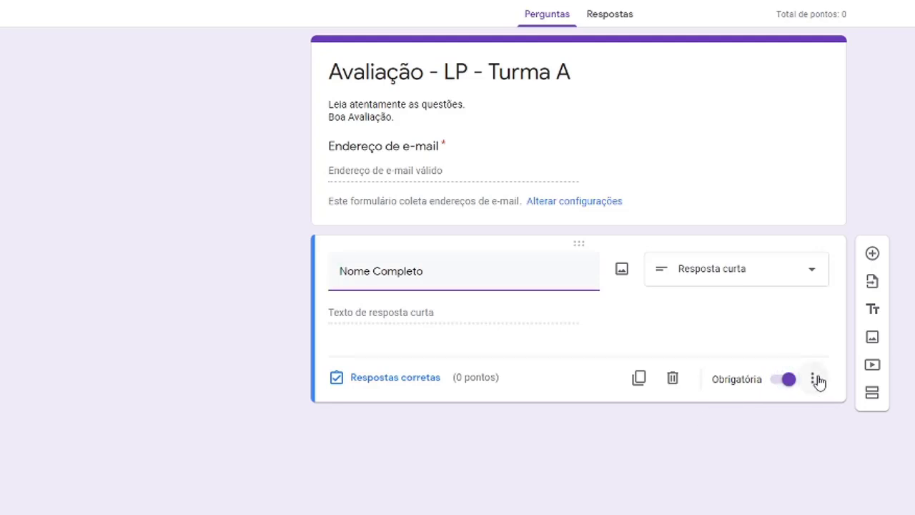
Duplicate the question and rename the copy 'Número do RA'.
left_click(639, 380)
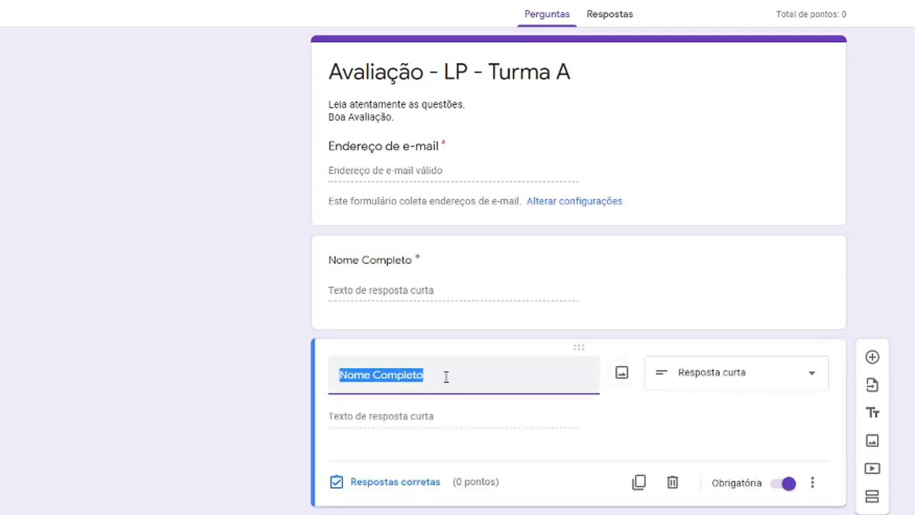
left_click_drag(465, 382, 332, 370)
type("RA")
key("BackSpace")
key("BackSpace")
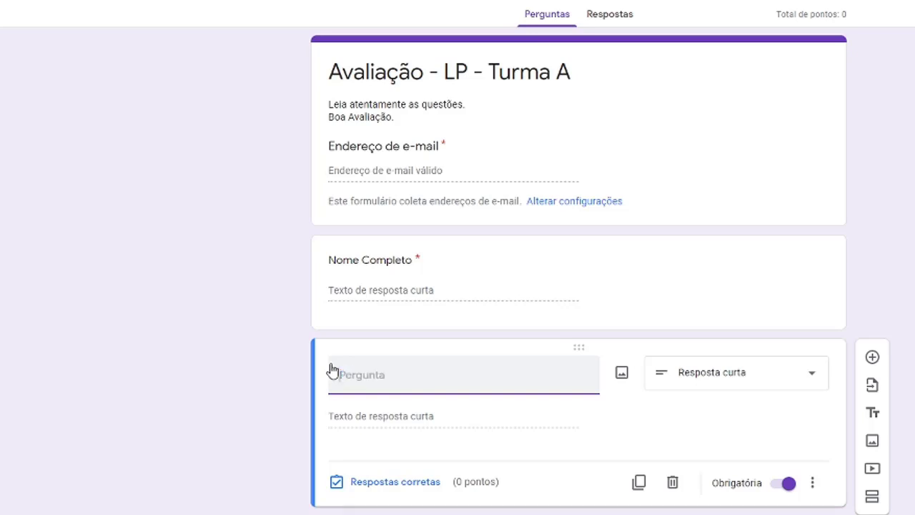
type("Número do RA")
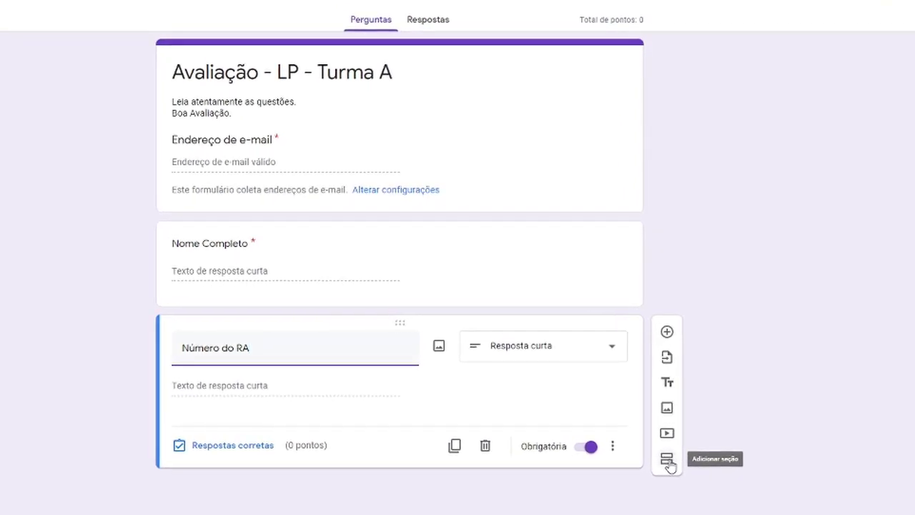
Add a second section named 'Perguntas' and a new blank question inside it.
left_click(667, 460)
scroll(824, 343, "down", 1)
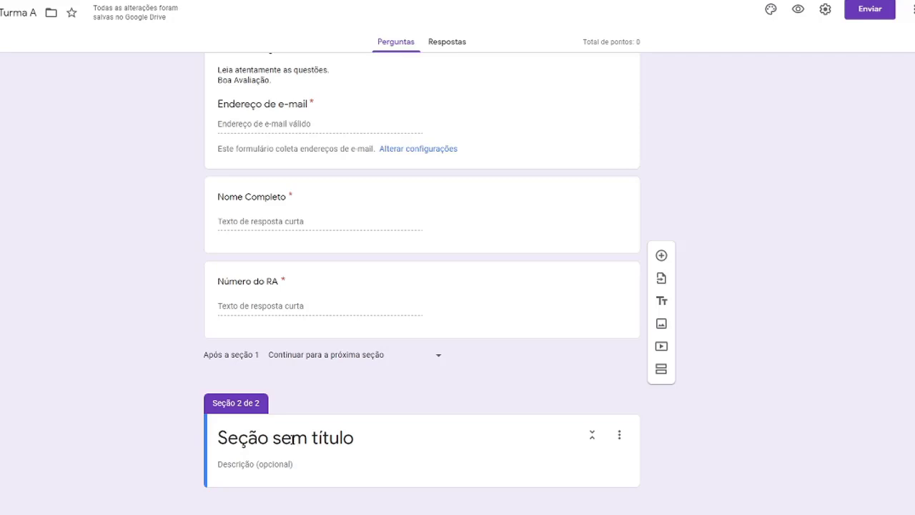
left_click(293, 439)
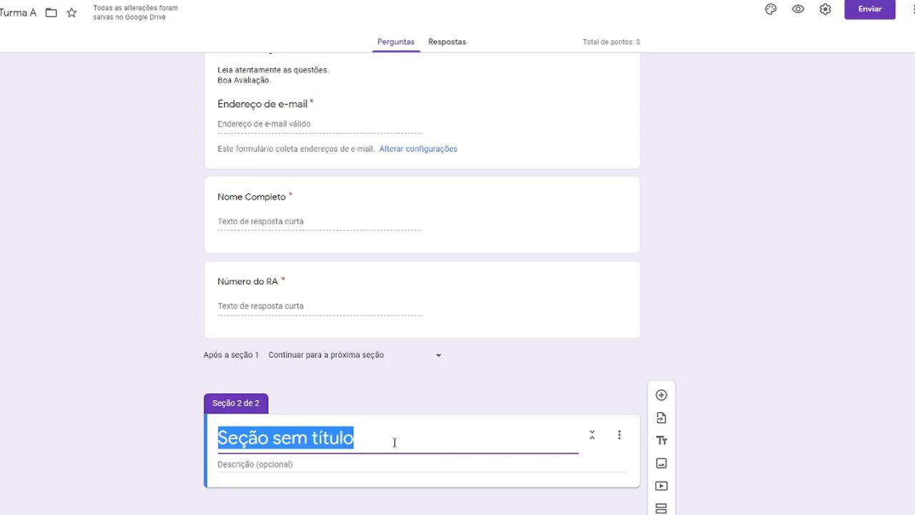
type("Perguntas")
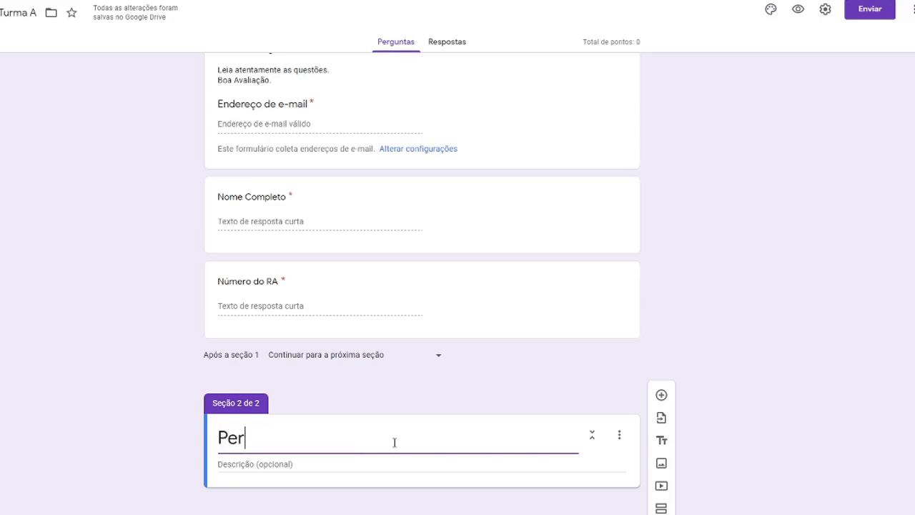
left_click(308, 466)
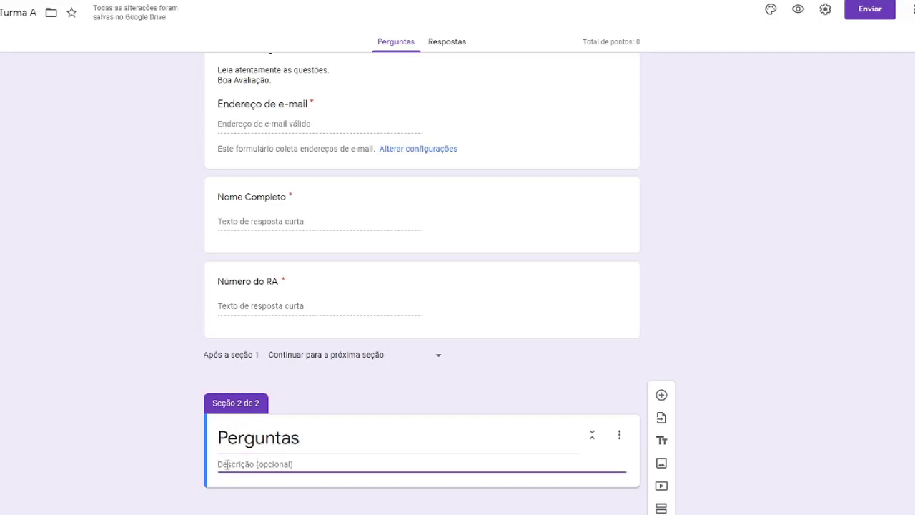
double_click(312, 438)
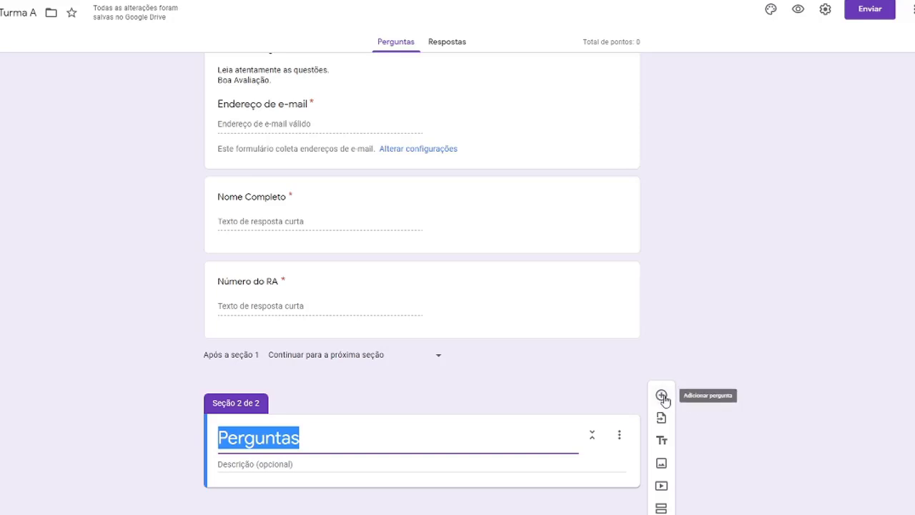
left_click(662, 396)
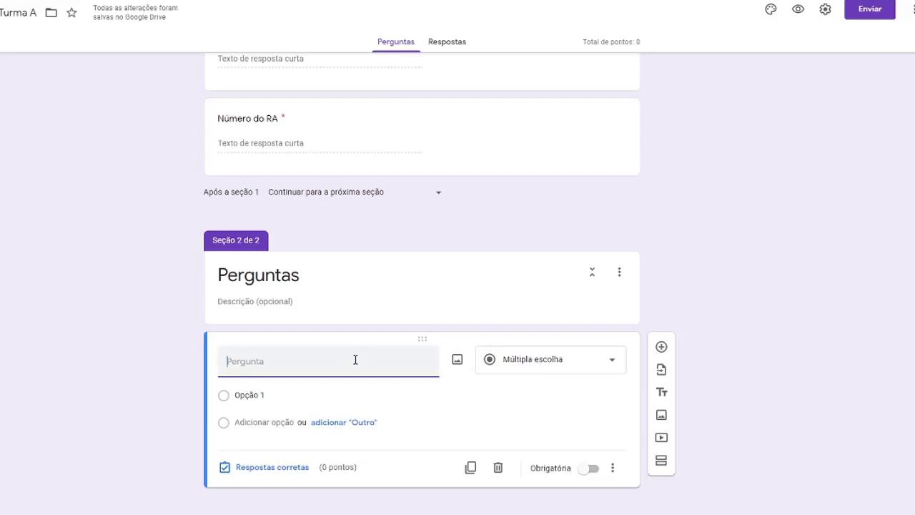
Enter 'Quem descobriu o Brasil?' with 'Pedro Álvares Cabral' as option 1, plus another option.
type("Quem")
key("BackSpace")
key("BackSpace")
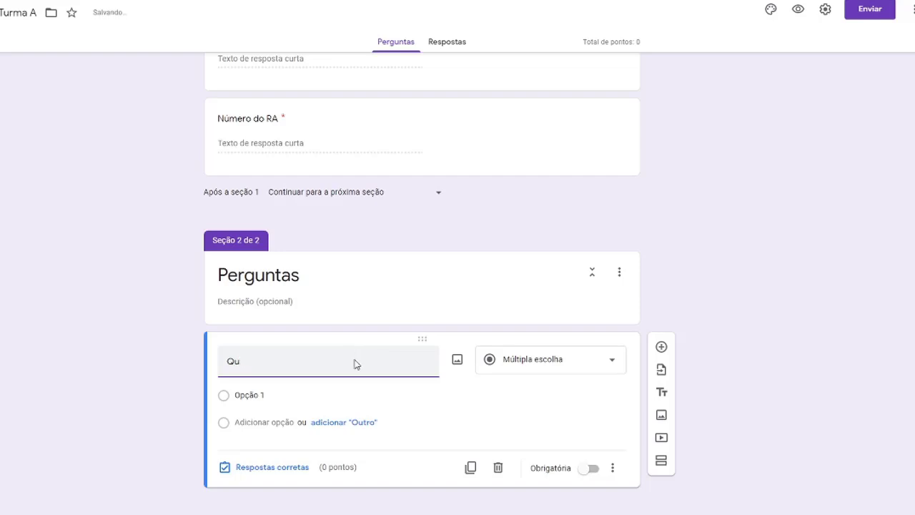
type("em descobriu o Brasiol")
key("BackSpace")
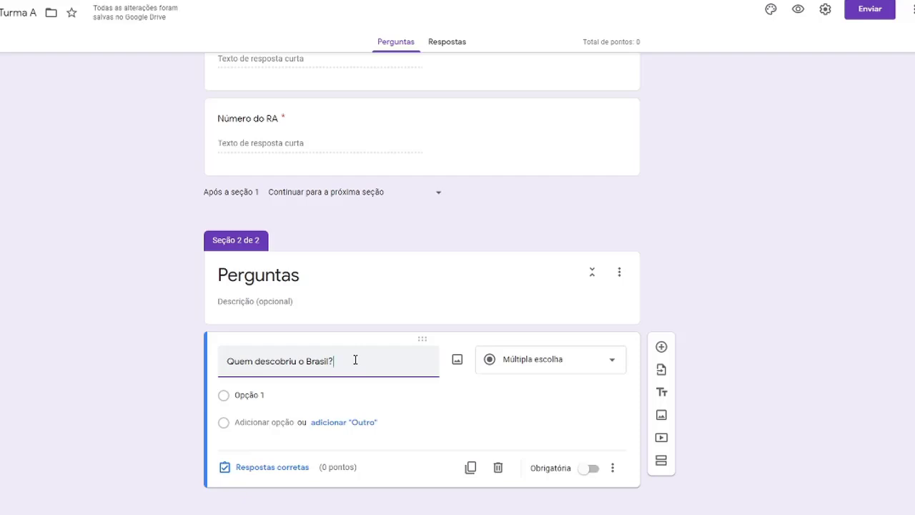
left_click(248, 392)
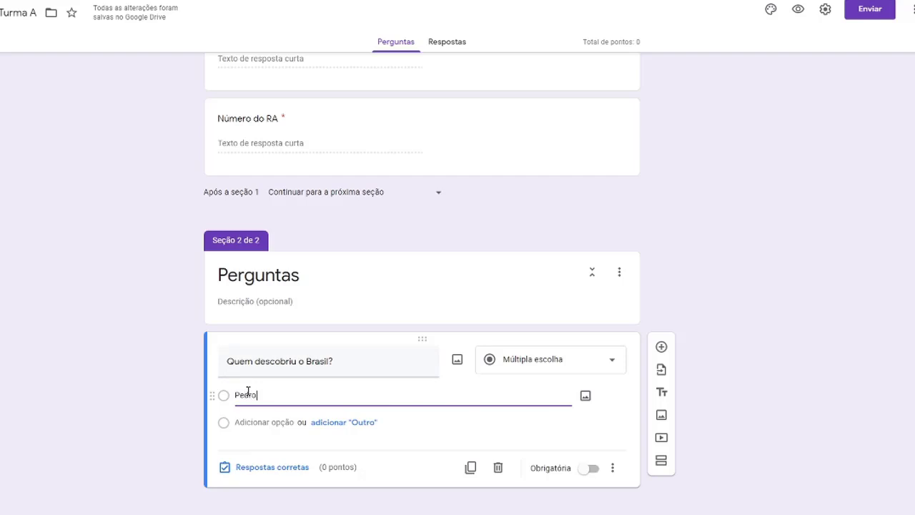
type("var")
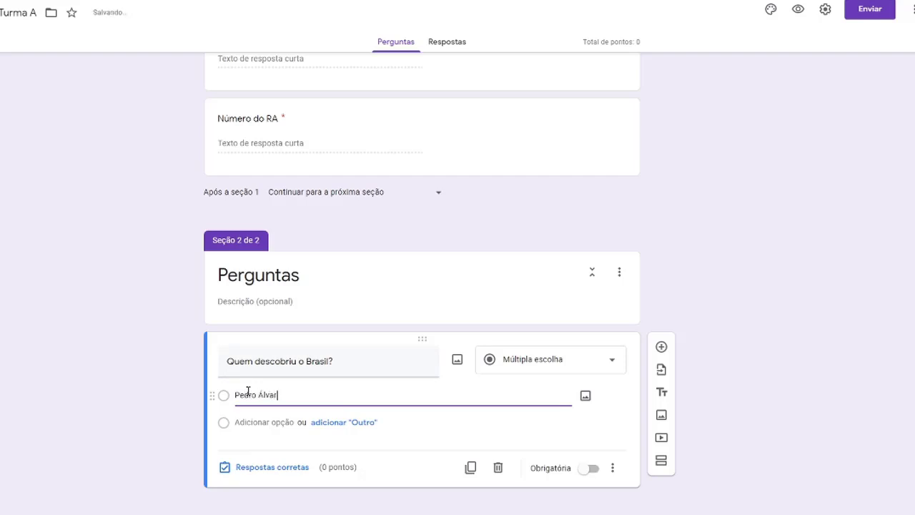
type("es Cabrasl")
key("BackSpace")
key("BackSpace")
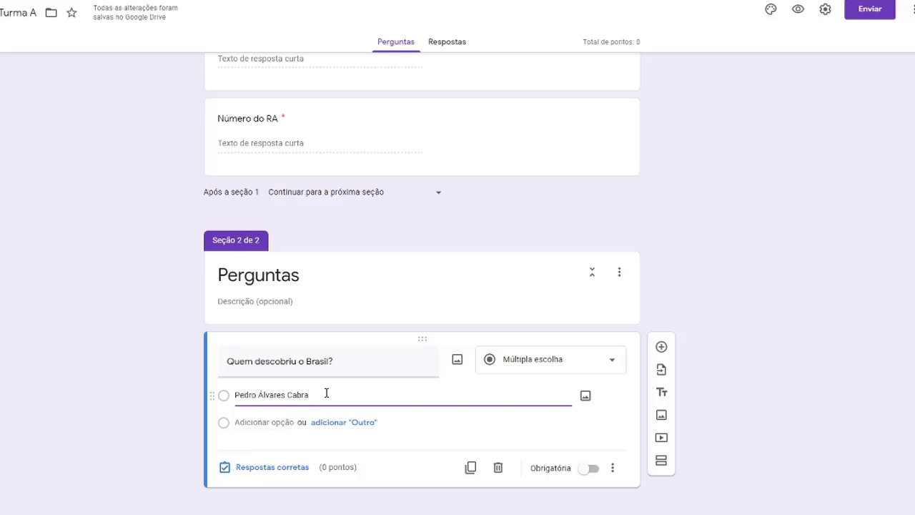
left_click(276, 422)
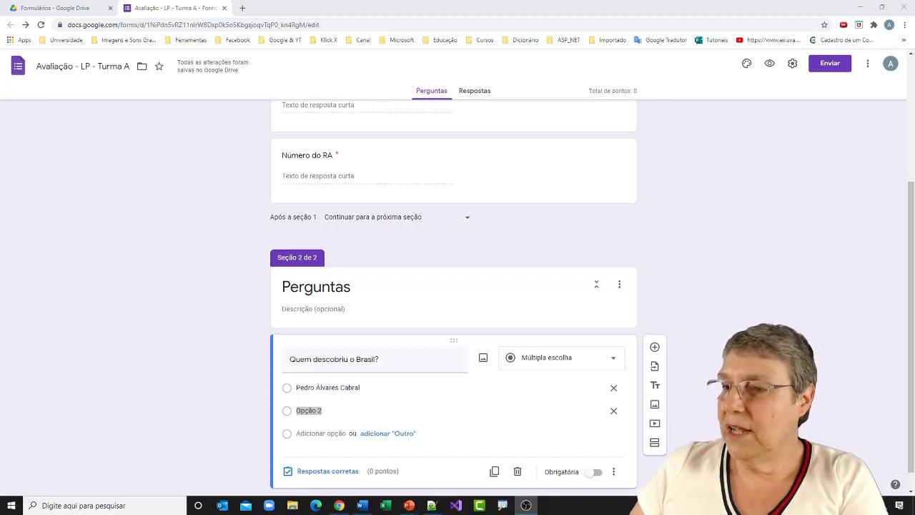
mouse_move(363, 510)
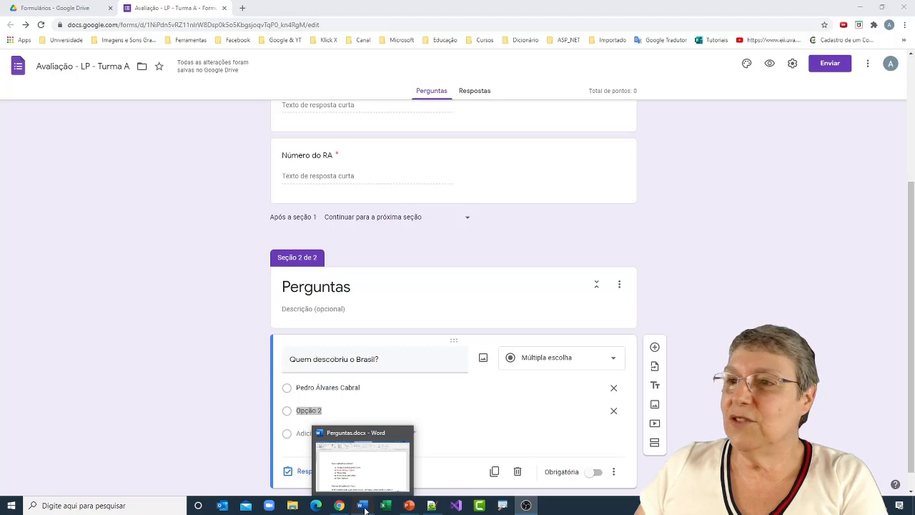
Bring Perguntas.docx to the front in Word and look over its first questions.
left_click(363, 507)
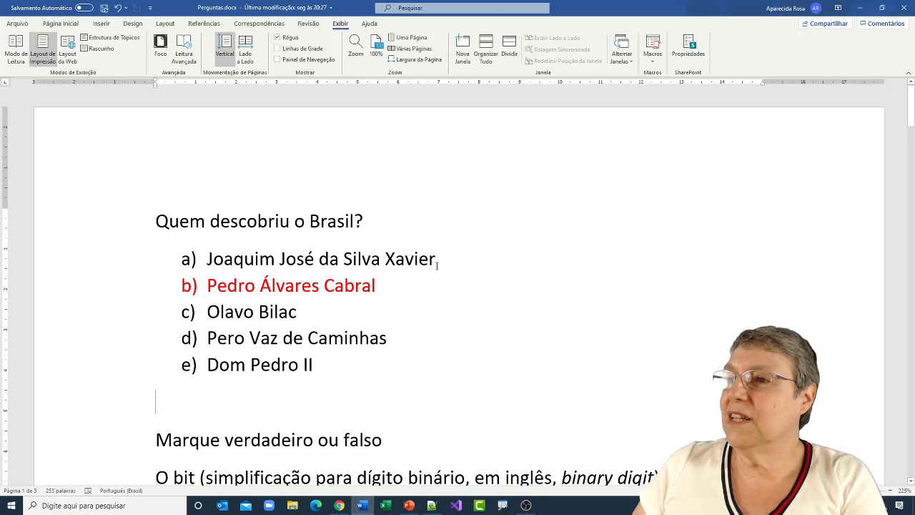
left_click(127, 294)
left_click(420, 297)
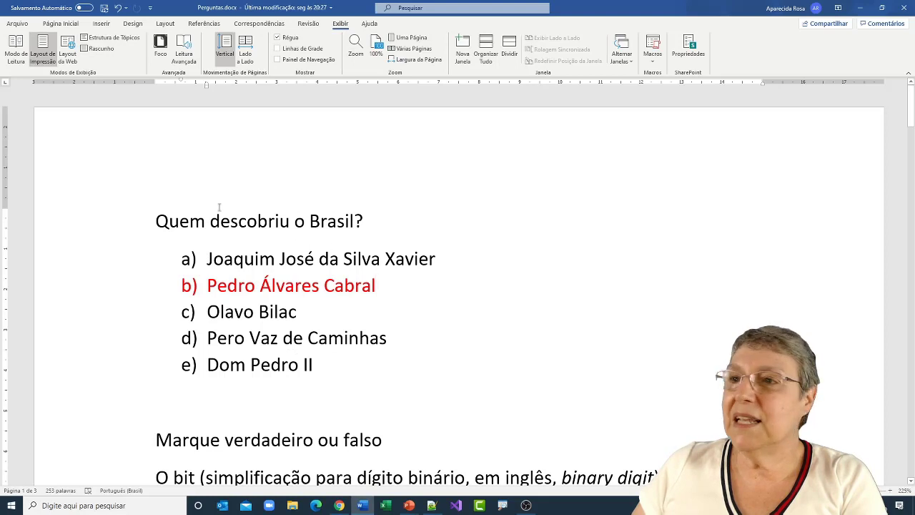
scroll(469, 239, "down", 3)
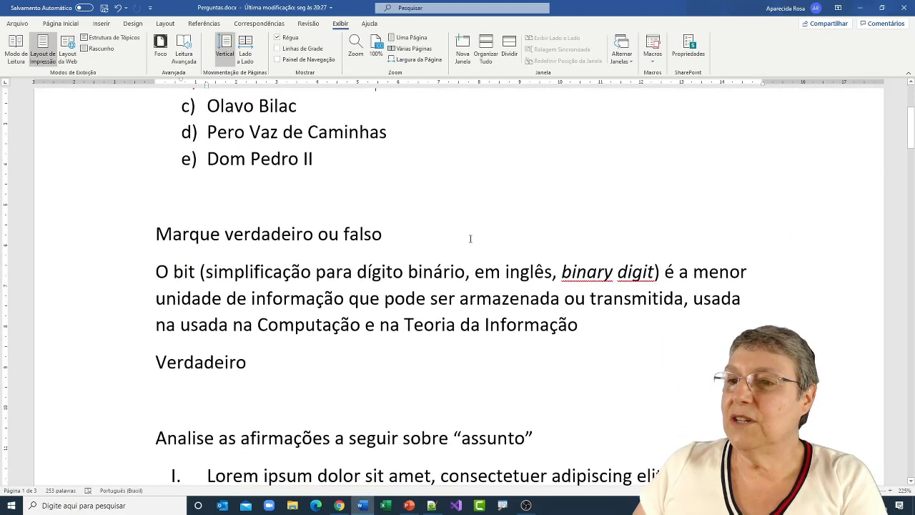
left_click(598, 331)
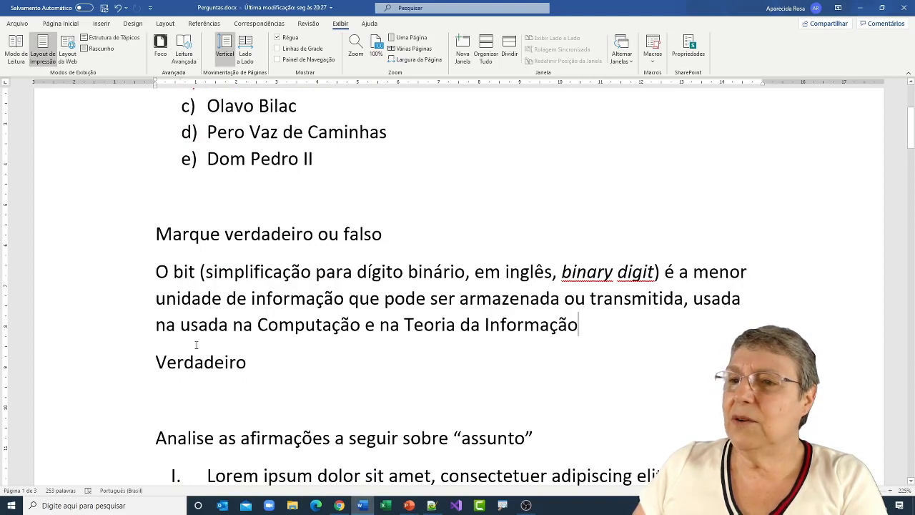
left_click(251, 363)
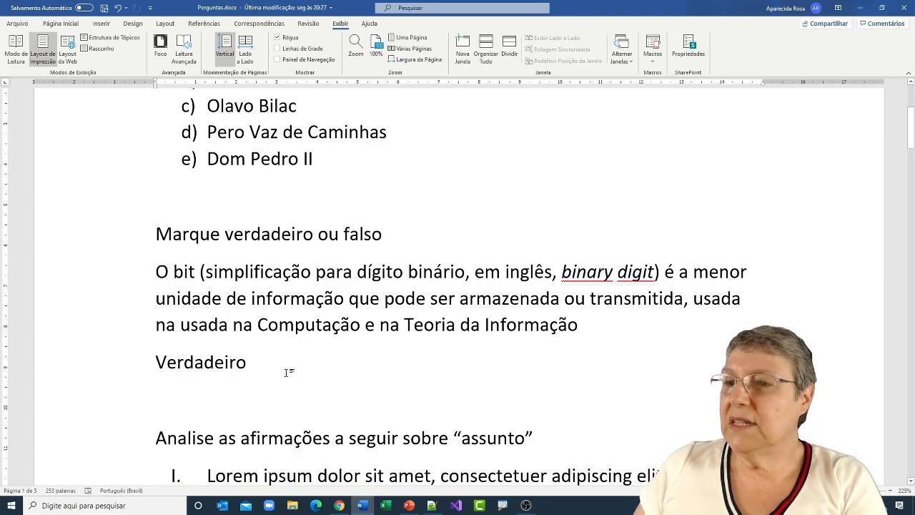
Scroll past statements I–IV down to the 'Analise o segmento de código' question.
scroll(214, 307, "down", 3)
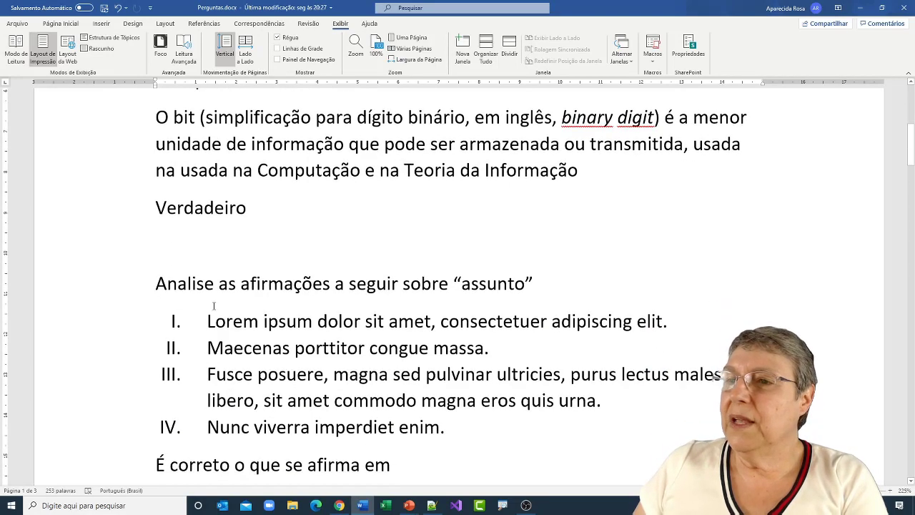
scroll(171, 295, "down", 1)
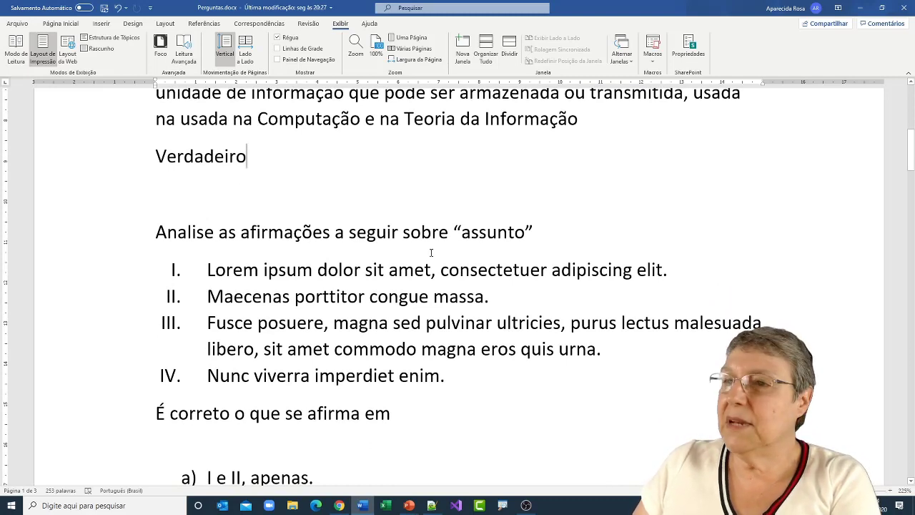
left_click_drag(206, 270, 456, 379)
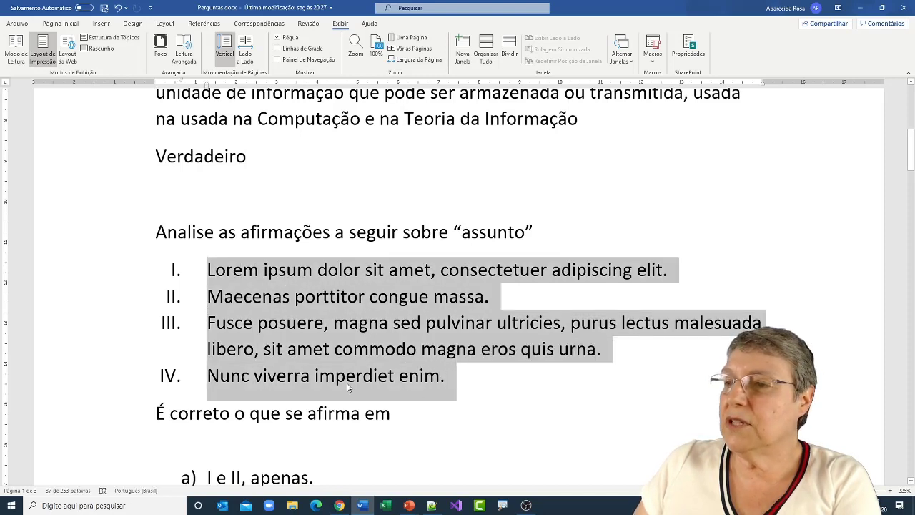
left_click(212, 272)
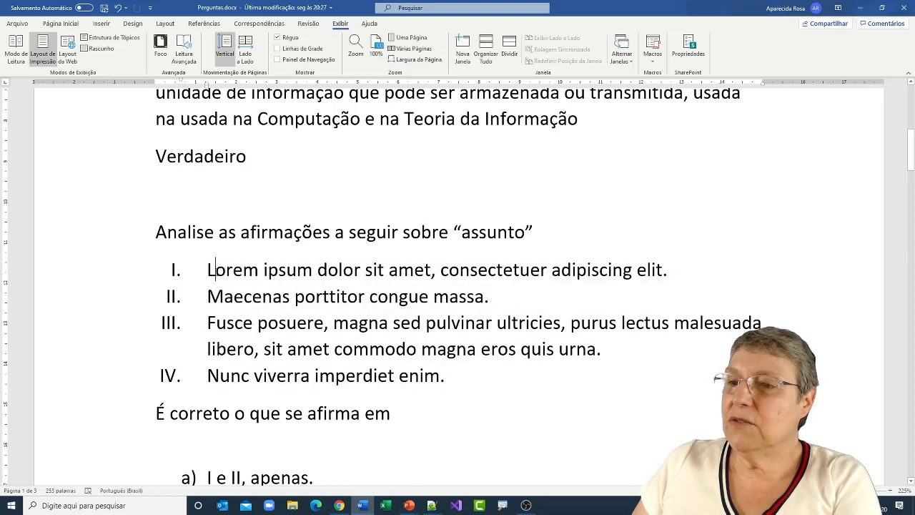
scroll(310, 315, "down", 4)
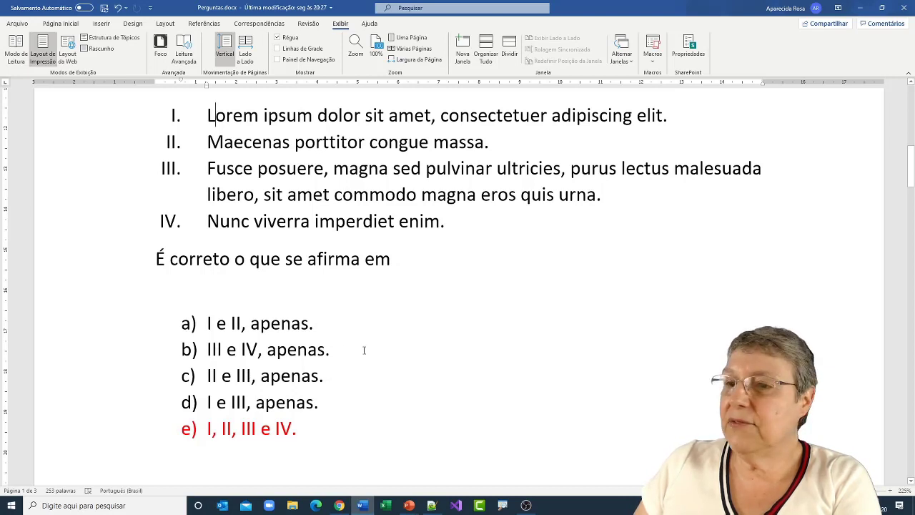
scroll(364, 349, "down", 3)
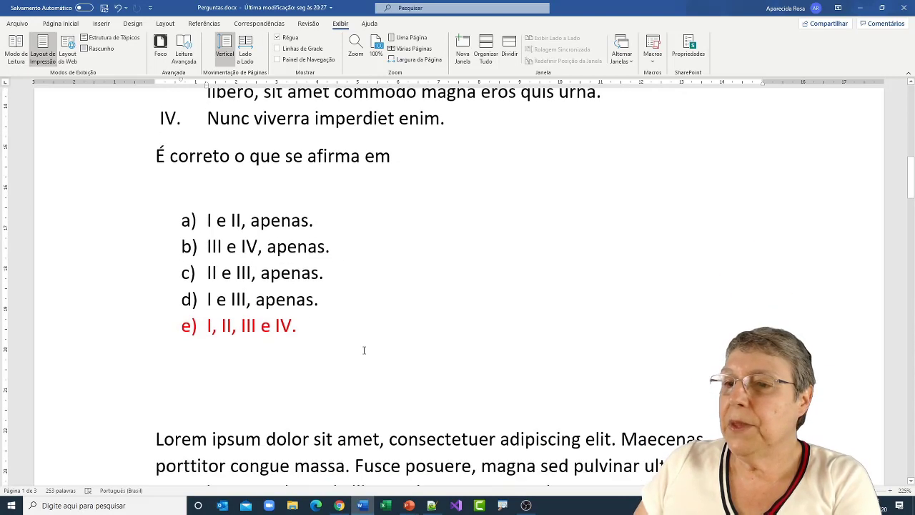
scroll(364, 350, "up", 6)
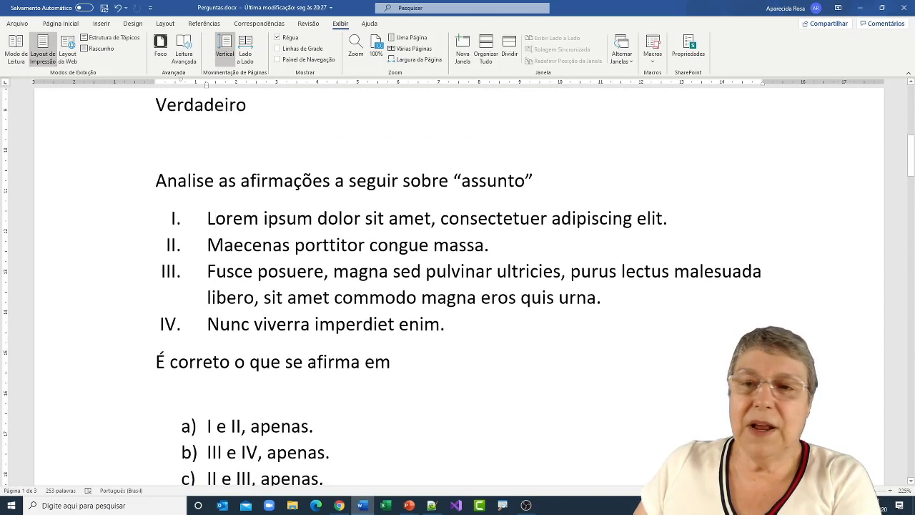
scroll(312, 362, "down", 12)
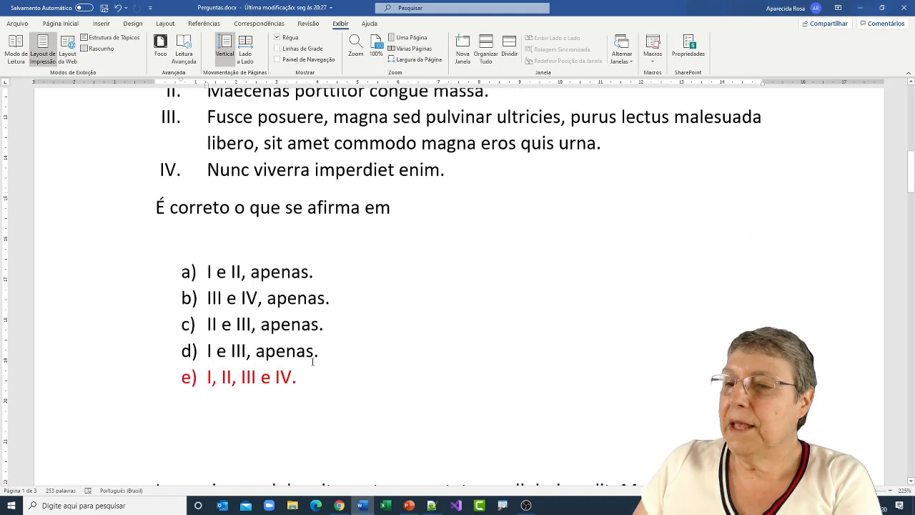
scroll(313, 362, "down", 1)
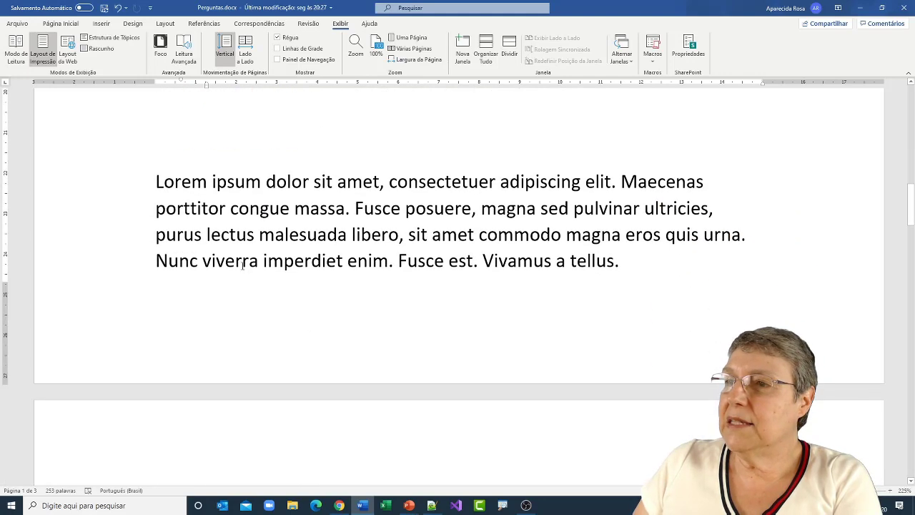
scroll(211, 220, "down", 9)
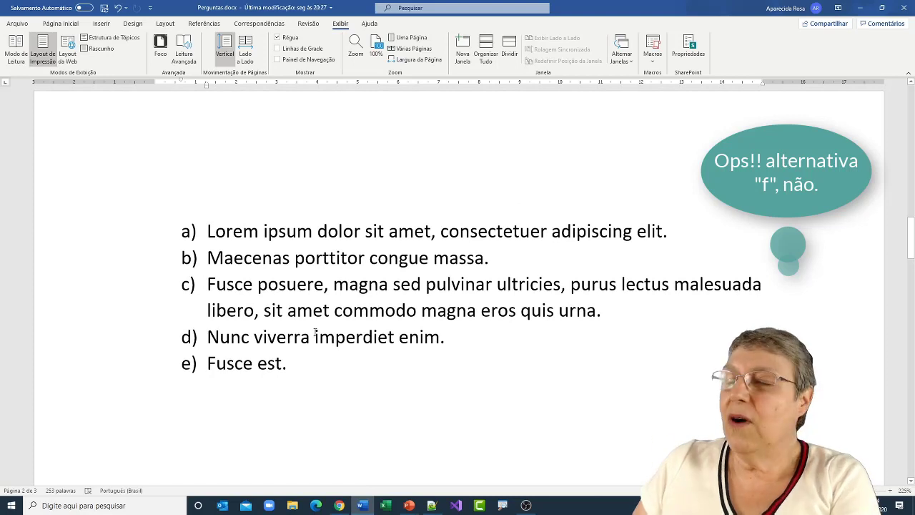
scroll(315, 333, "down", 7)
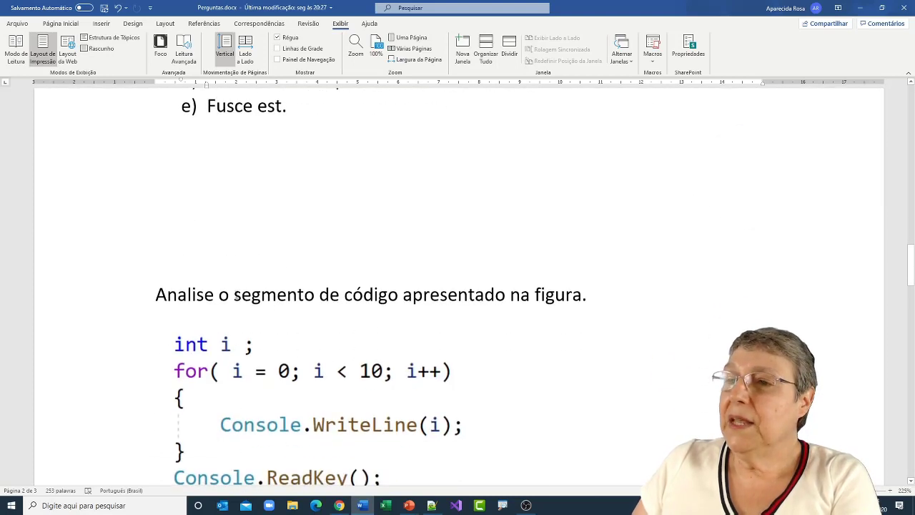
Select the code pictures of the question and options a) to c) to confirm they are images.
left_click(235, 295)
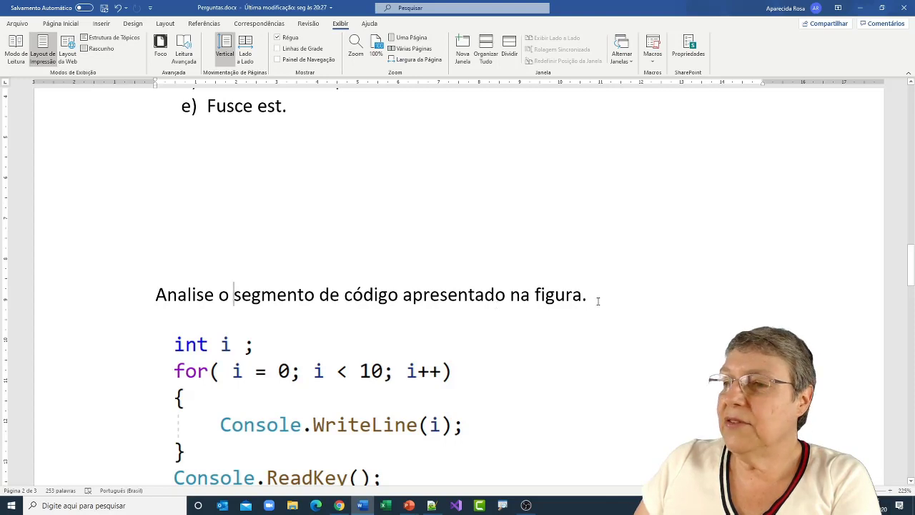
scroll(599, 301, "down", 4)
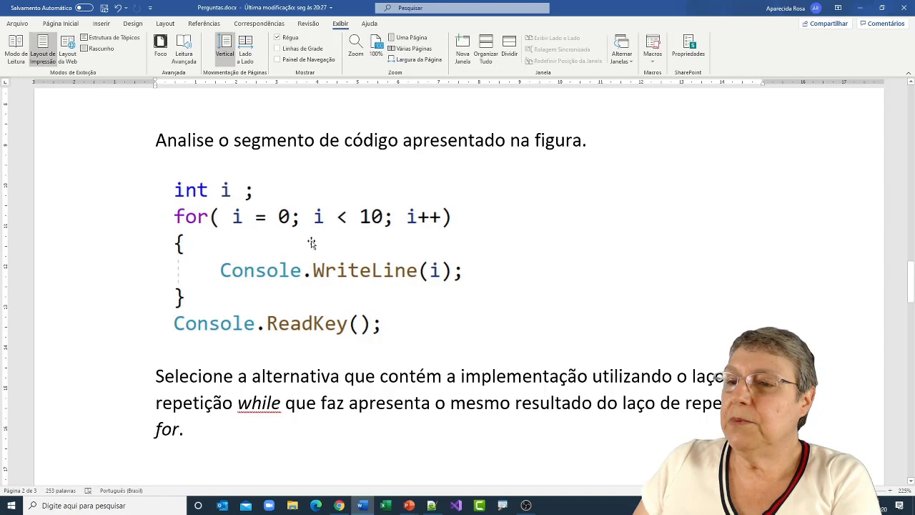
scroll(258, 240, "down", 5)
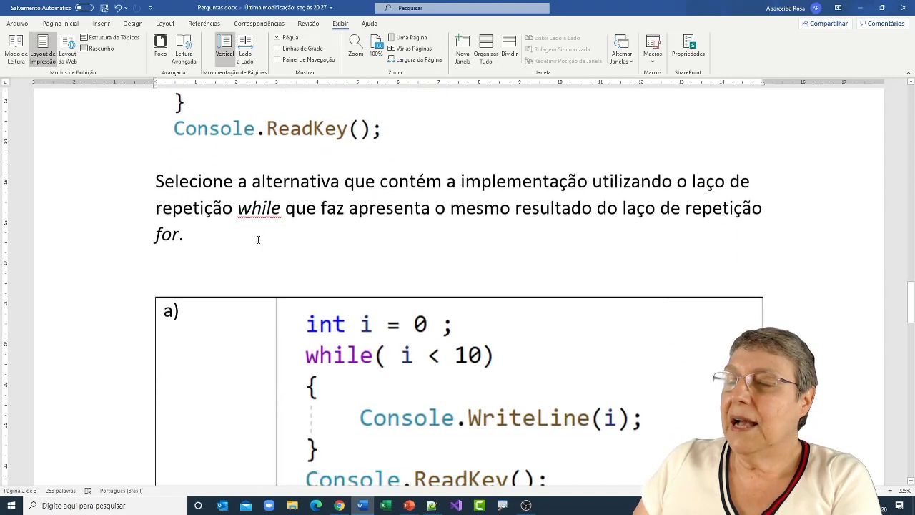
scroll(258, 241, "down", 3)
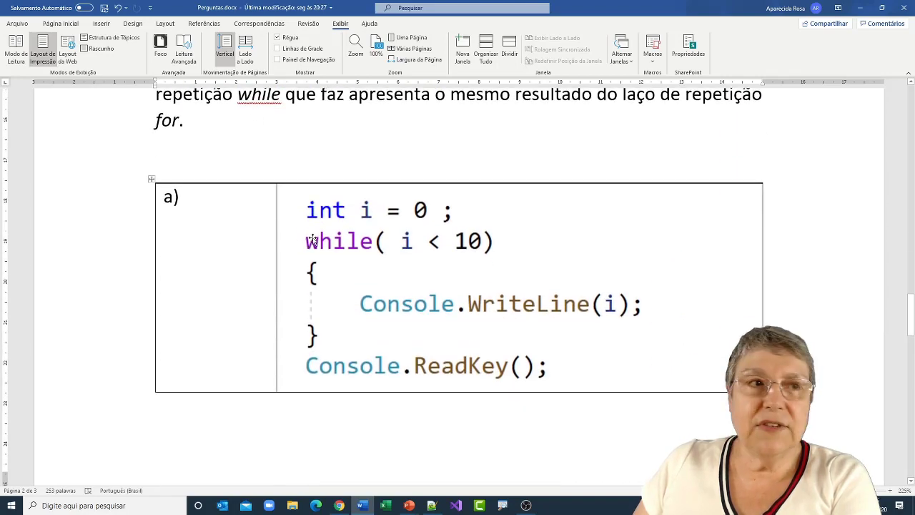
left_click(352, 243)
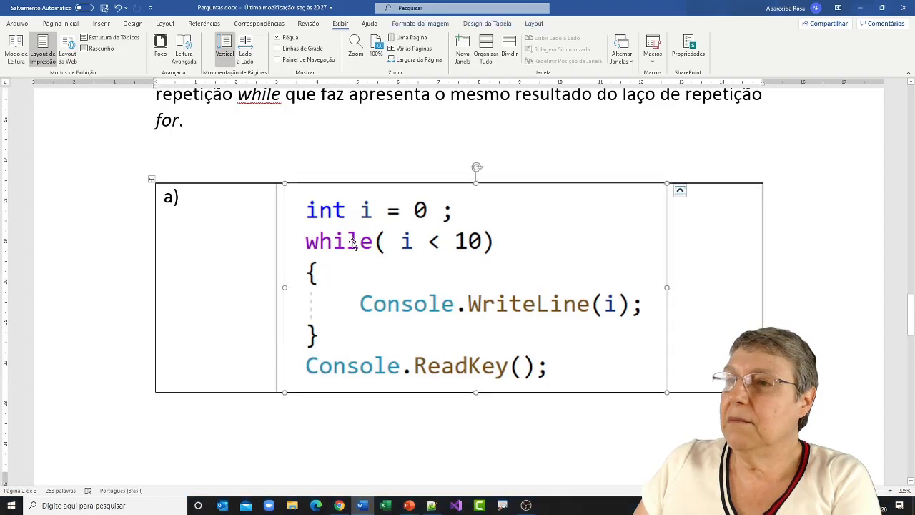
scroll(352, 243, "up", 7)
left_click(328, 224)
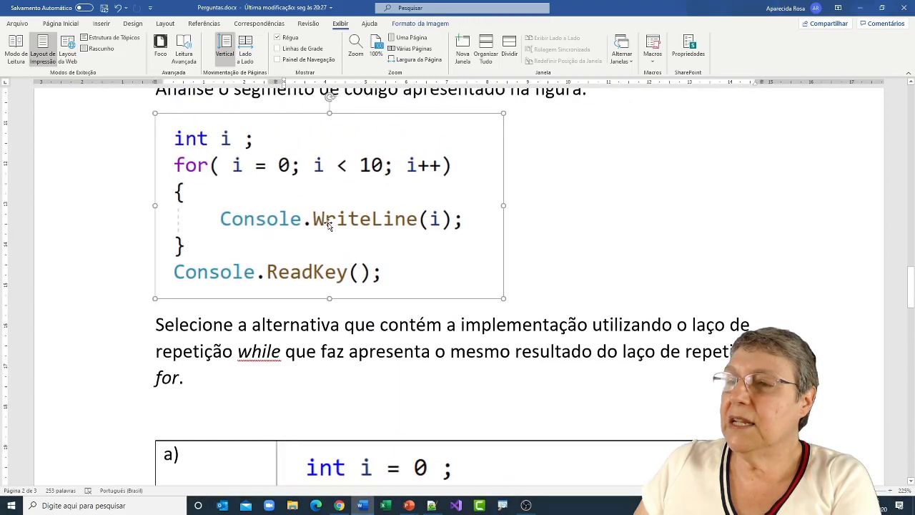
scroll(331, 232, "down", 7)
left_click(337, 242)
scroll(335, 246, "down", 7)
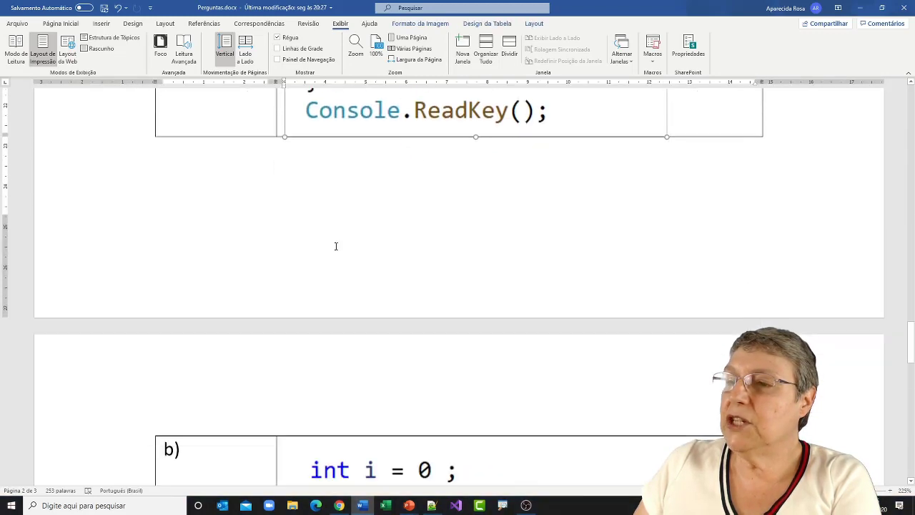
scroll(335, 246, "down", 5)
left_click(333, 246)
scroll(333, 245, "down", 3)
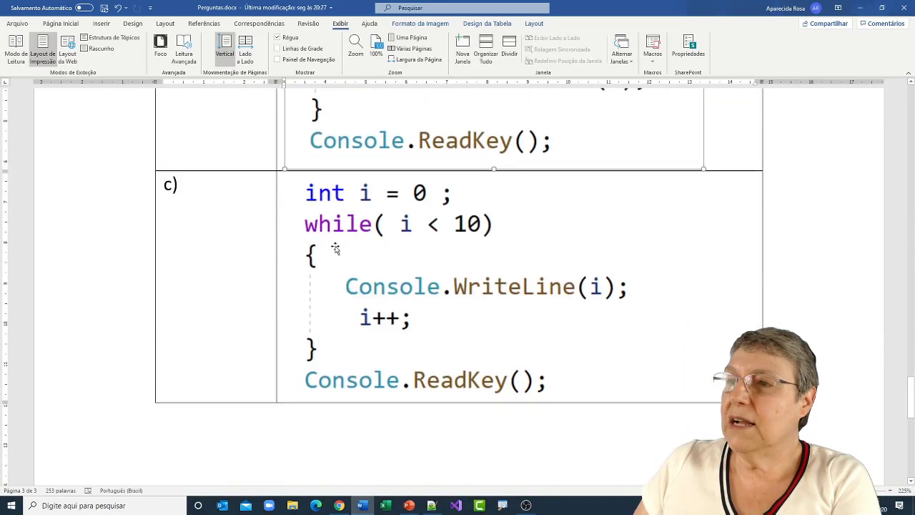
left_click(335, 248)
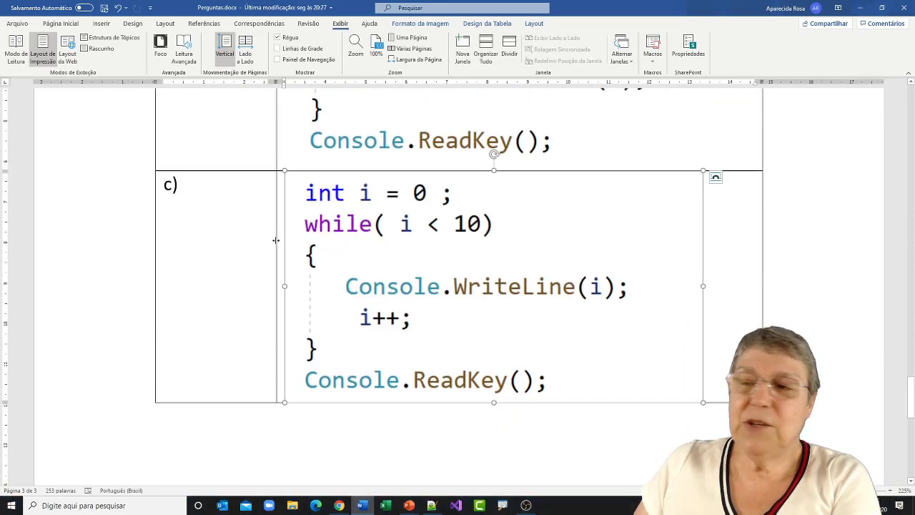
Scroll back up to 'Quem descobriu o Brasil?' with its answer marked in red.
scroll(297, 270, "up", 7)
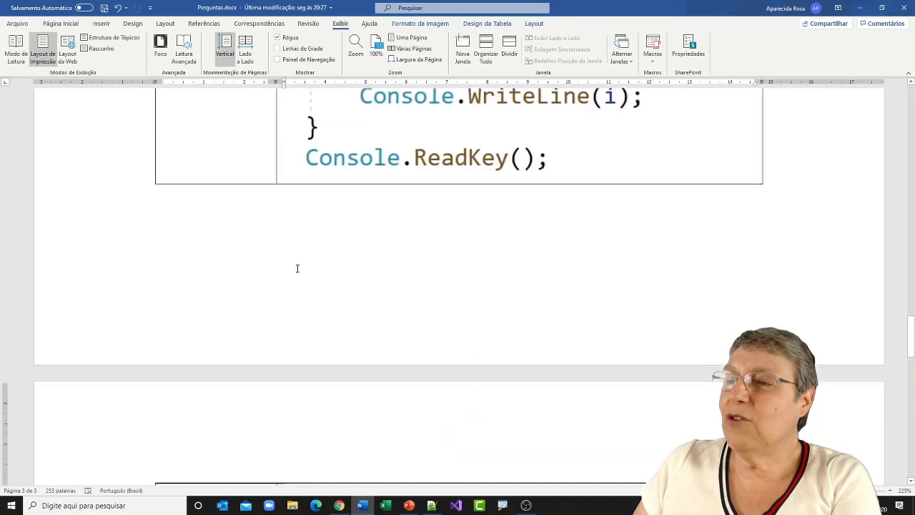
scroll(298, 268, "up", 8)
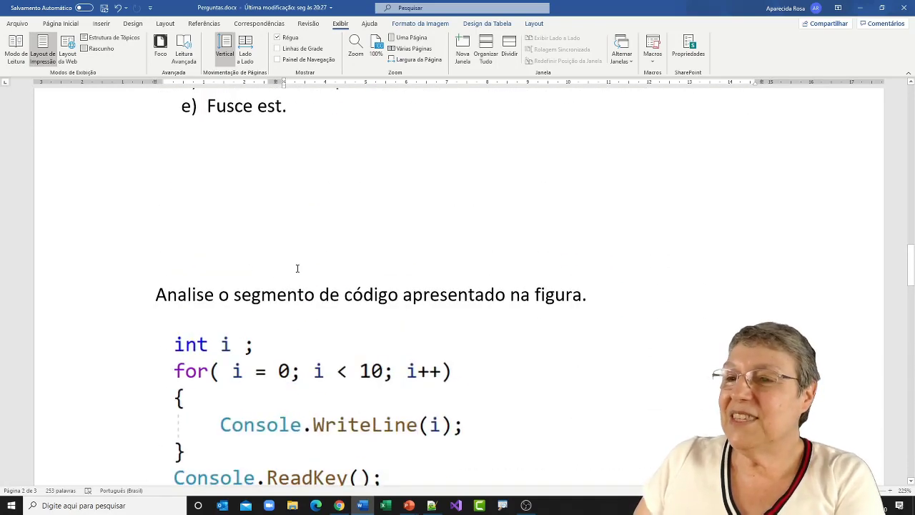
scroll(297, 268, "up", 10)
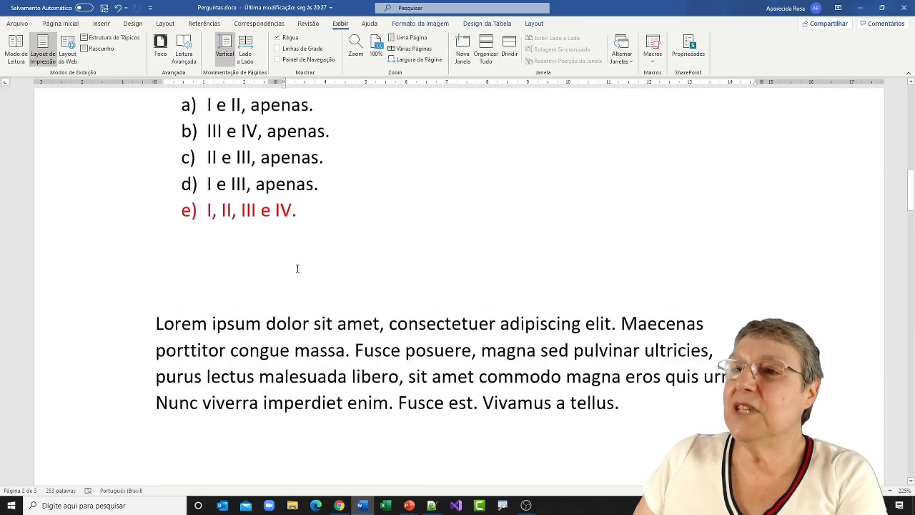
scroll(298, 268, "up", 10)
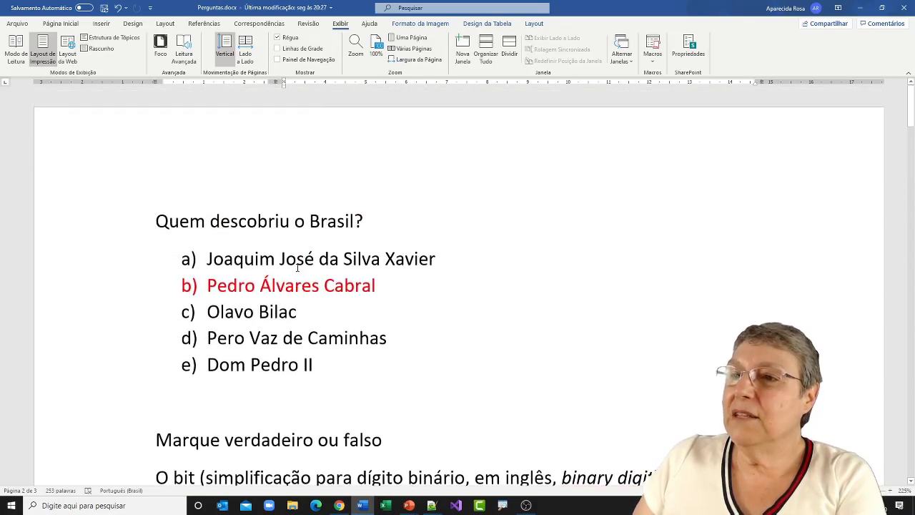
Remove the a)–e) numbering from the five answers to 'Quem descobriu o Brasil?' in Word.
left_click(208, 258)
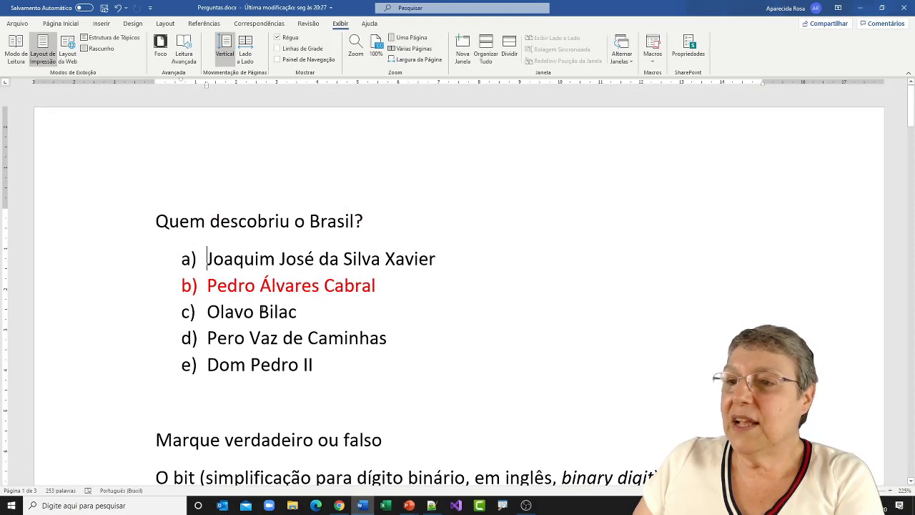
left_click_drag(315, 365, 208, 271)
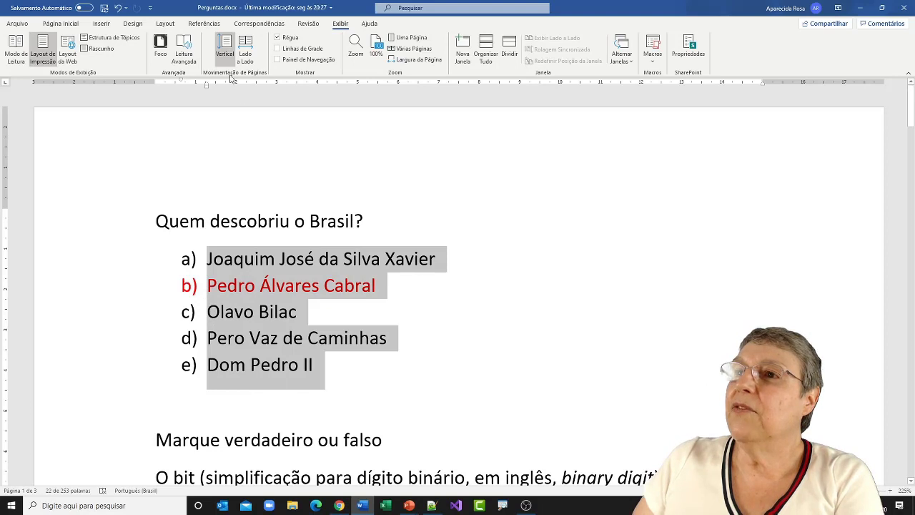
left_click(67, 27)
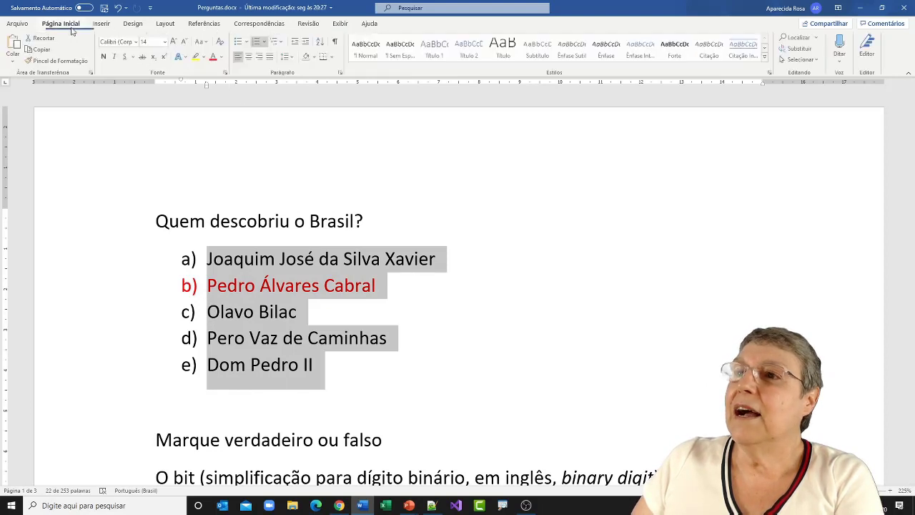
left_click(266, 43)
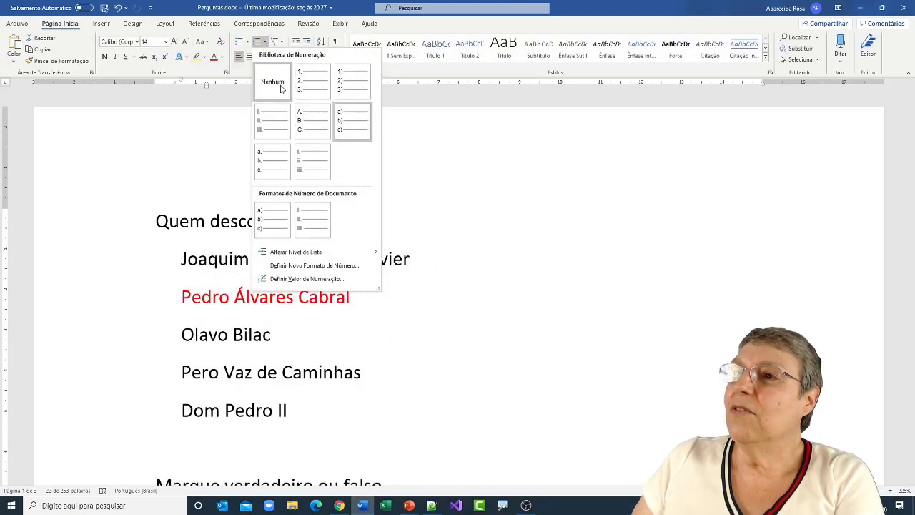
left_click(273, 81)
Copy the five unlettered answer lines.
left_click(180, 257)
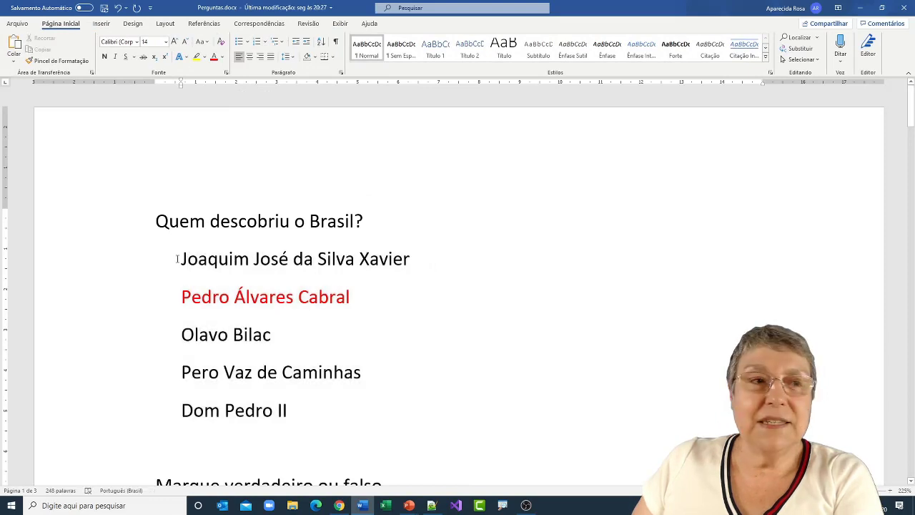
left_click_drag(176, 258, 288, 406)
key("ctrl+c")
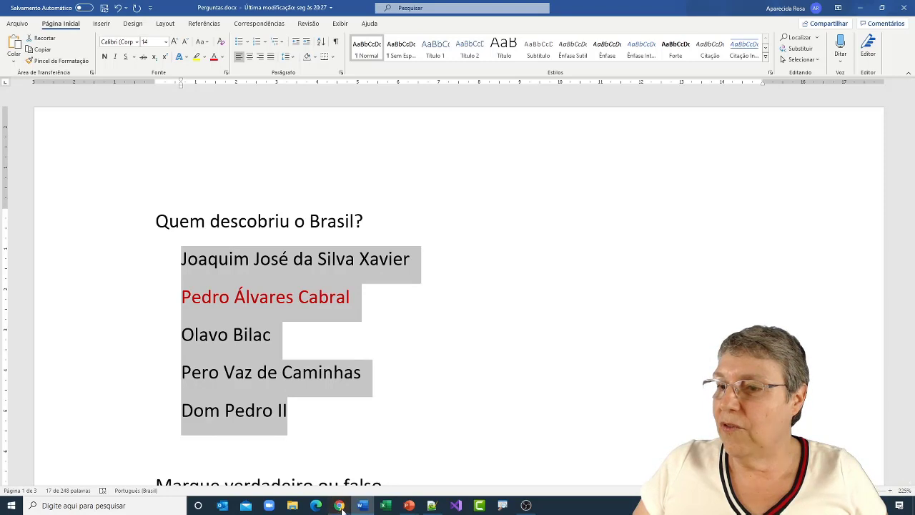
Replace the placeholder options with the five pasted answers, from Pedro Álvares Cabral to Dom Pedro II.
left_click(339, 464)
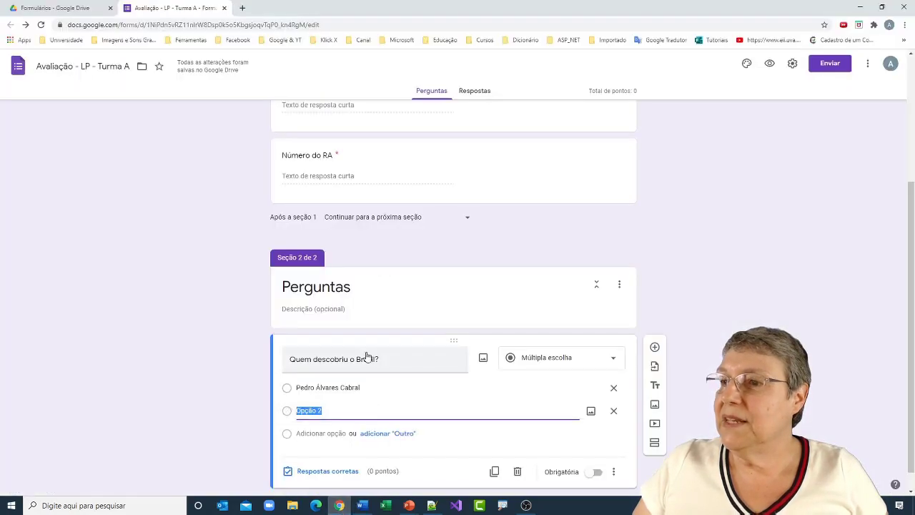
scroll(367, 357, "down", 1)
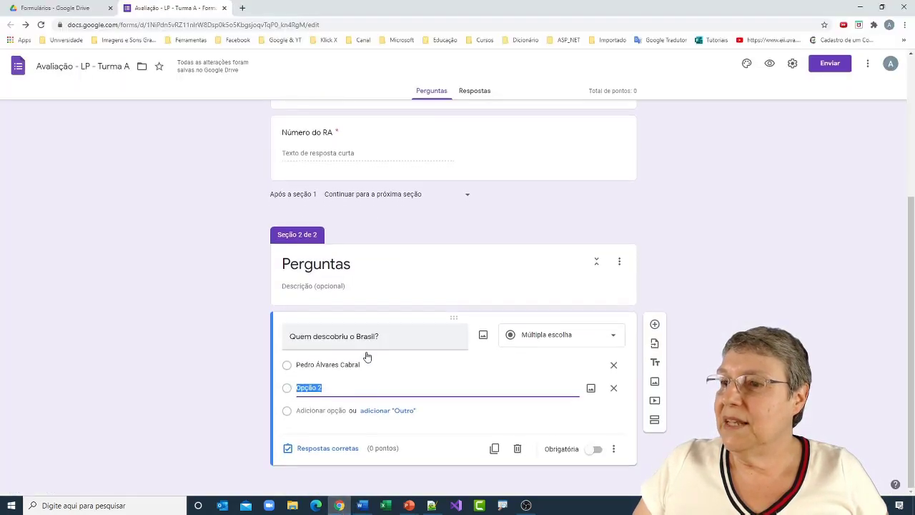
left_click(614, 388)
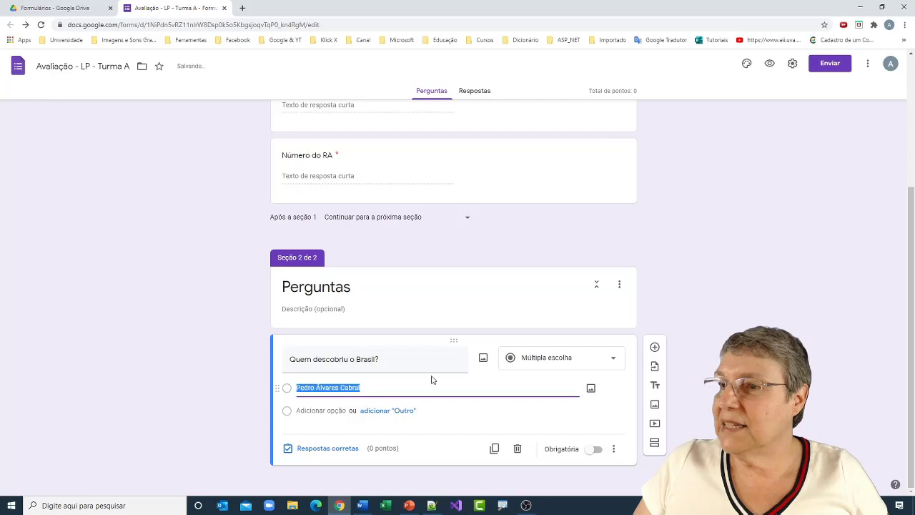
left_click(393, 387)
left_click_drag(379, 388, 288, 387)
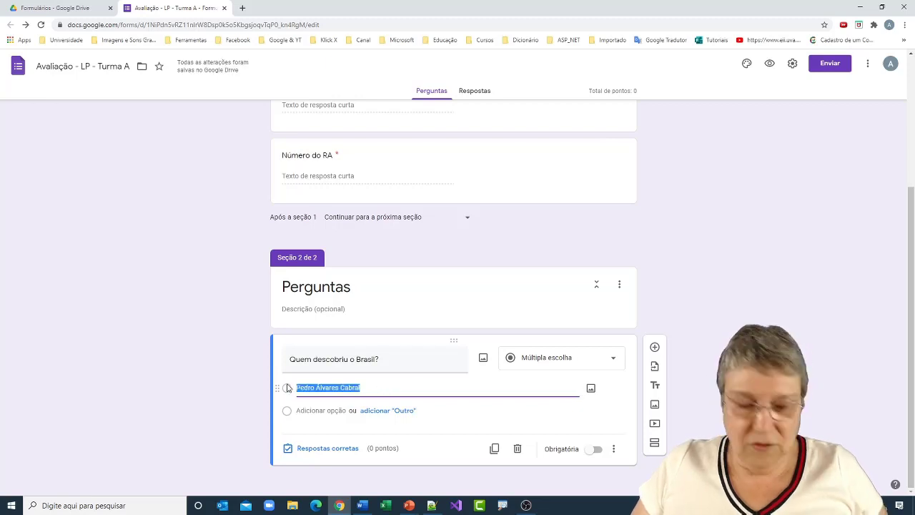
key("ctrl+v")
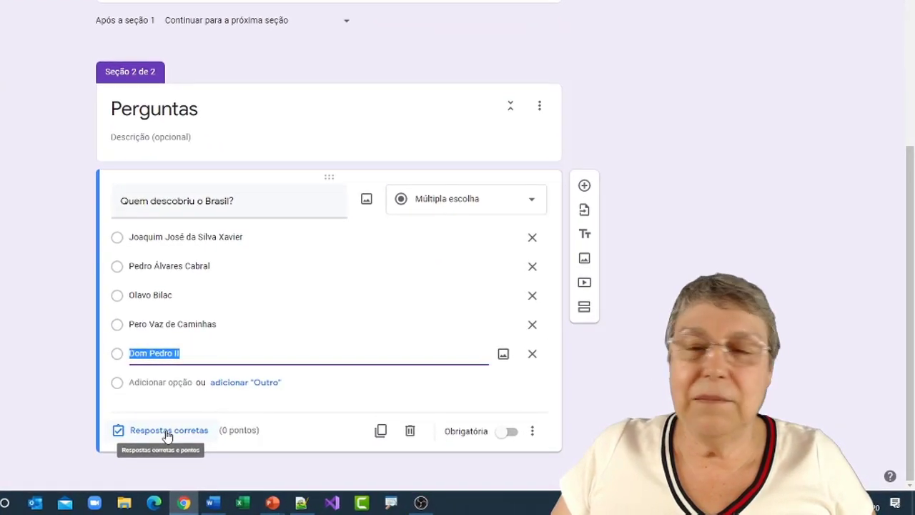
left_click(166, 431)
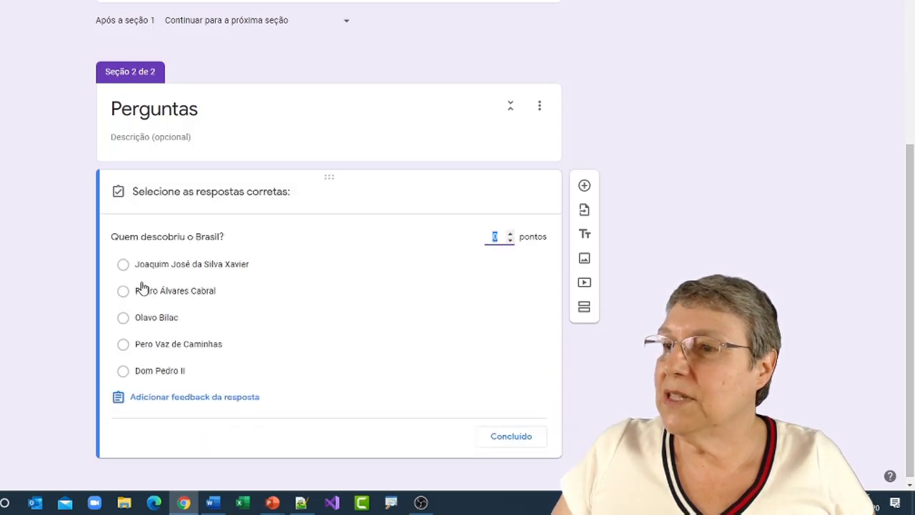
Mark Pedro Álvares Cabral as correct, worth 1 point, and close the answer key.
left_click(511, 234)
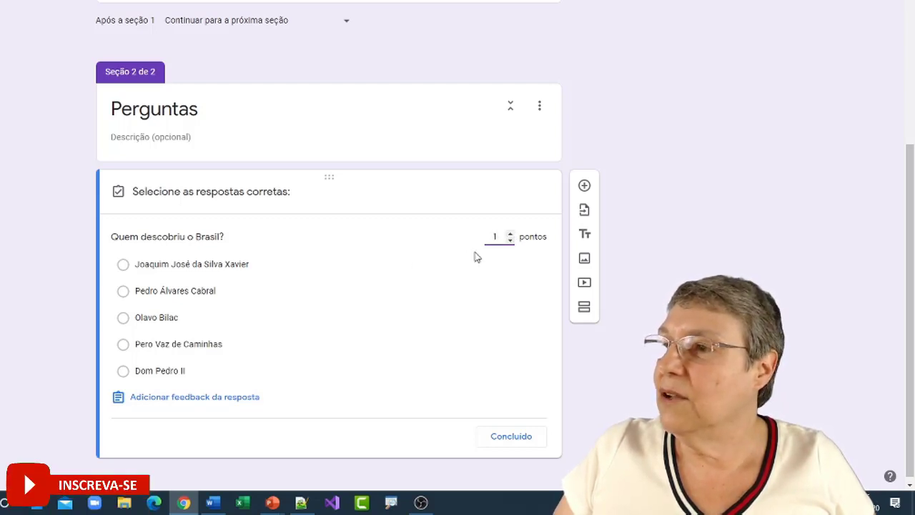
left_click(123, 292)
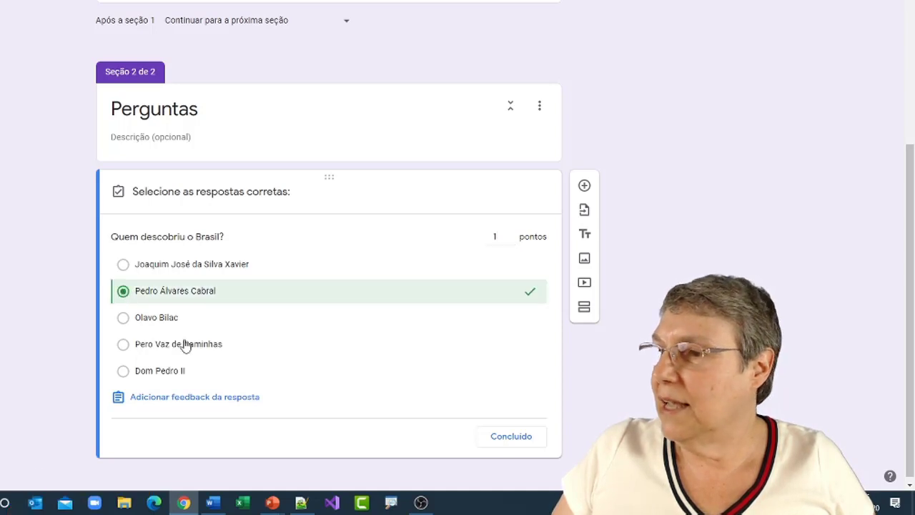
left_click(509, 438)
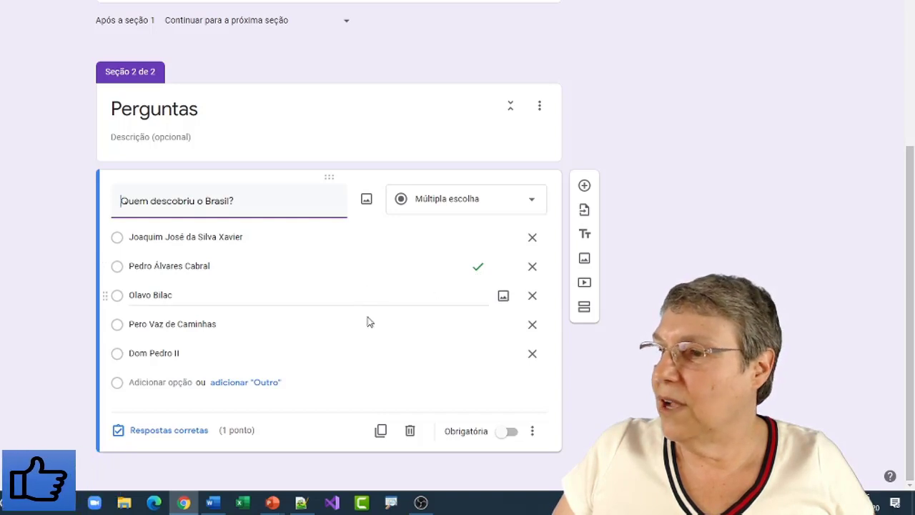
Switch on Obrigatória for 'Quem descobriu o Brasil?' and dismiss its extra options menu.
left_click(512, 433)
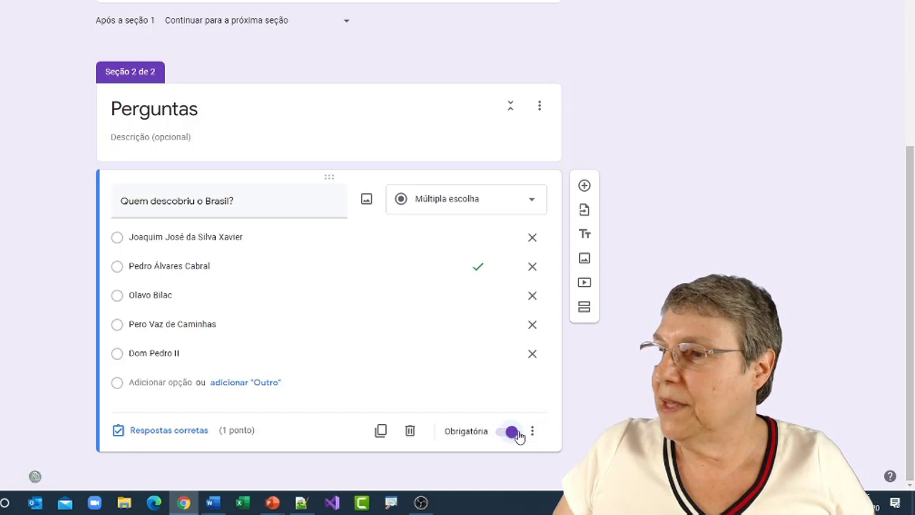
left_click(532, 432)
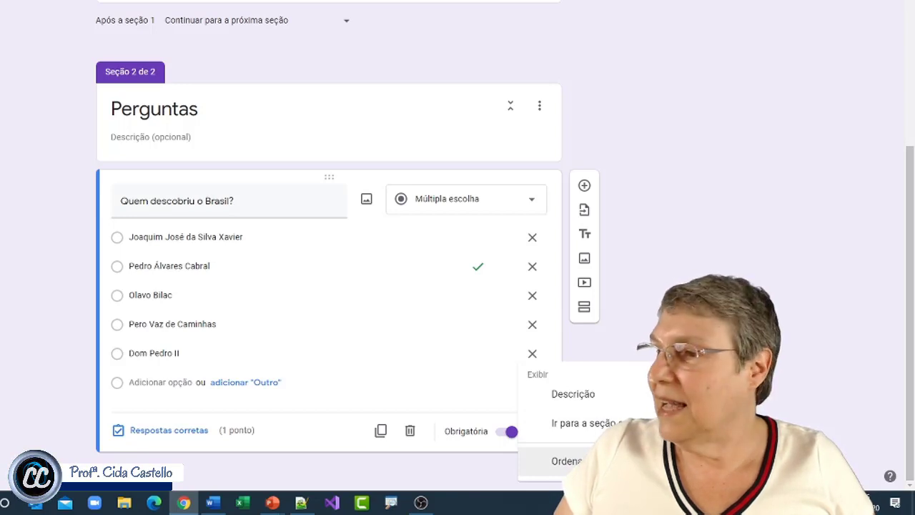
left_click(608, 461)
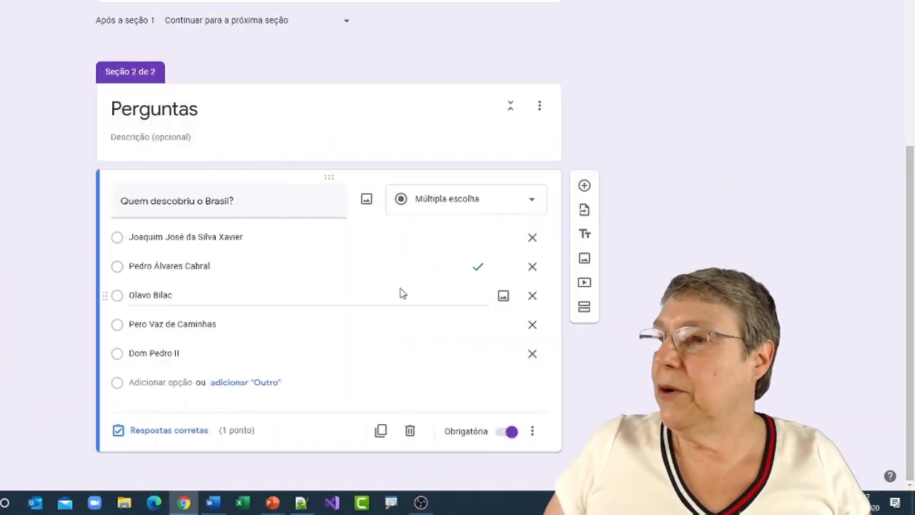
Duplicate the Brazil question, copy the true/false bit statement from Perguntas.docx, and select the copy's title.
left_click(381, 433)
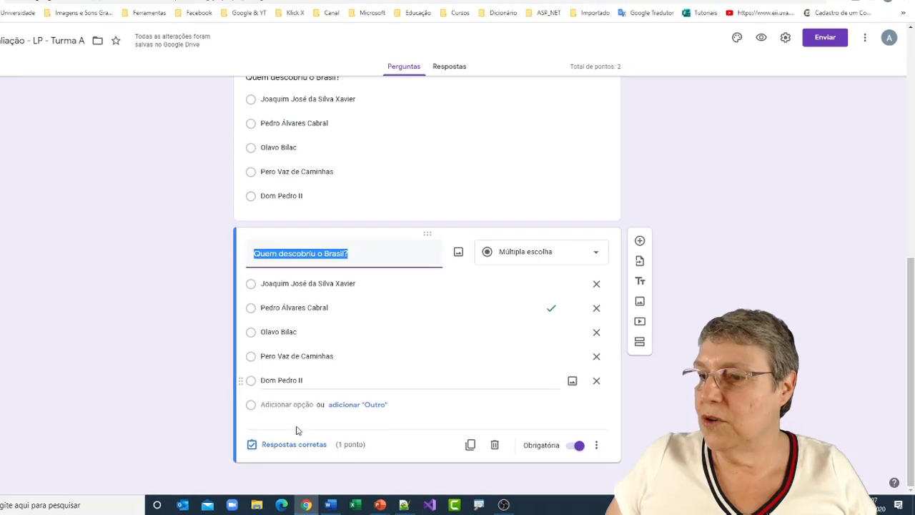
left_click(331, 505)
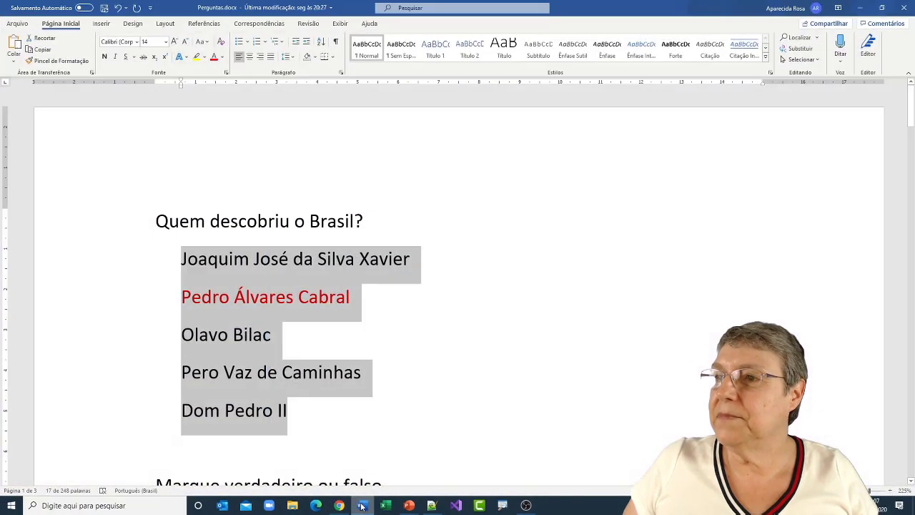
scroll(351, 336, "down", 5)
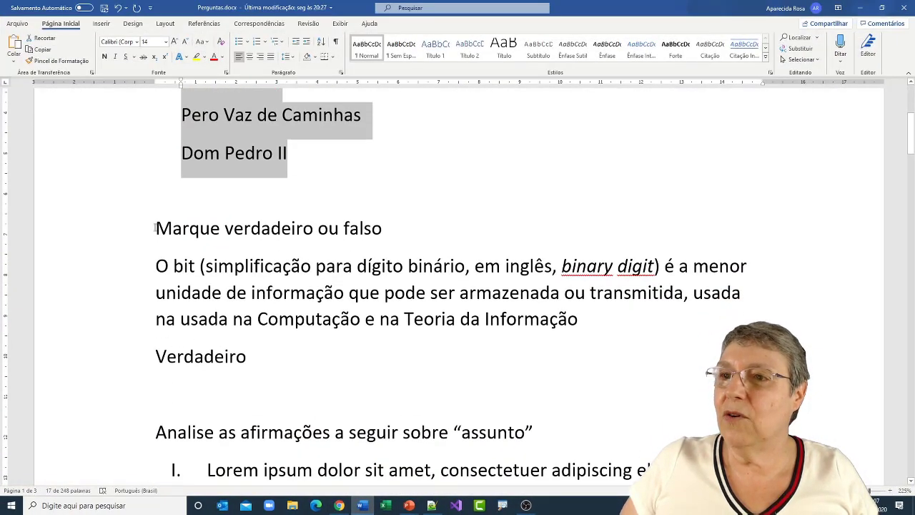
left_click_drag(154, 228, 577, 322)
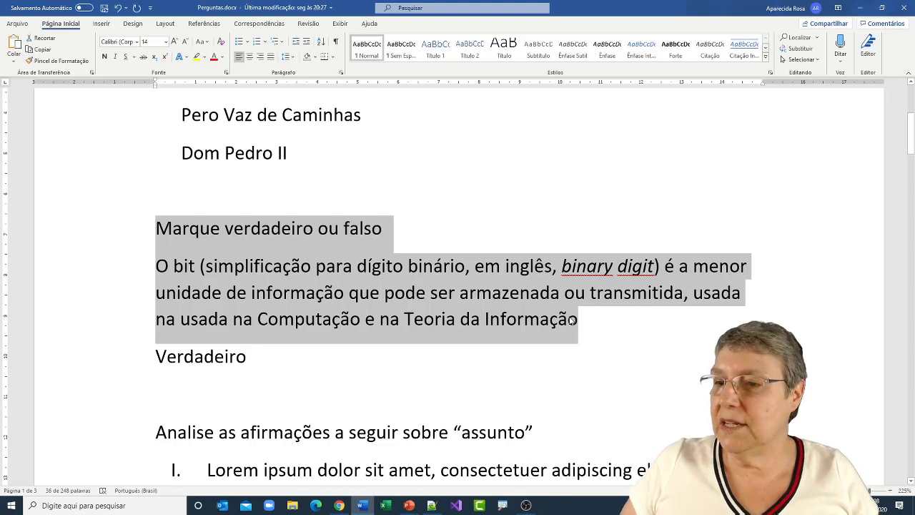
left_click(341, 506)
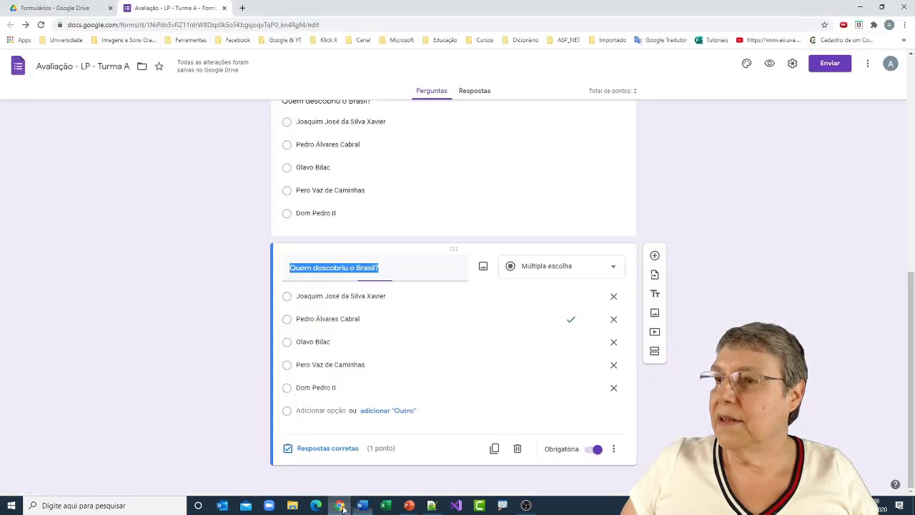
left_click_drag(395, 269, 288, 264)
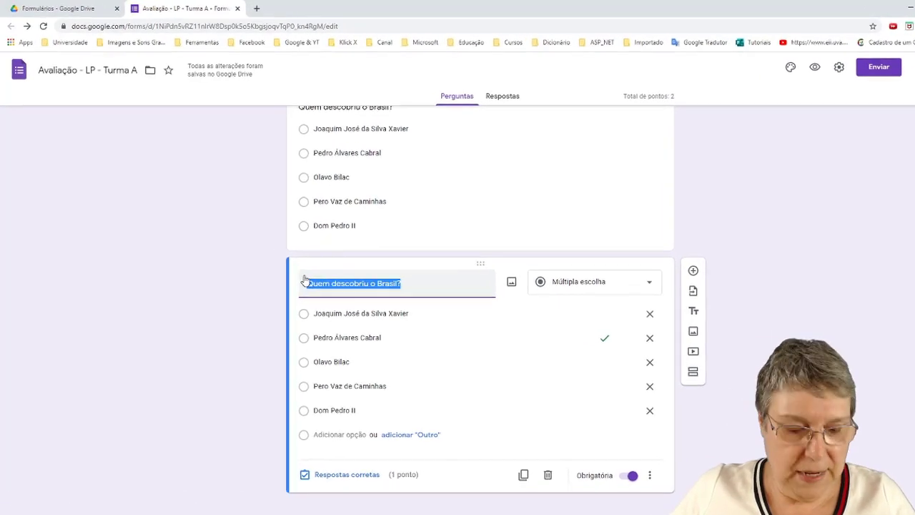
Make the pasted bit statement the title, without the 'Marque verdadeiro ou falso' prefix.
type("Marque verdadeiro ou falsoO bit (simplificação para dígito binário, em inglês, binary digit) é a menor unidade de informação que pode ser armazenada ou transmitida, usada na usada na Computação e na Teoria da Informação")
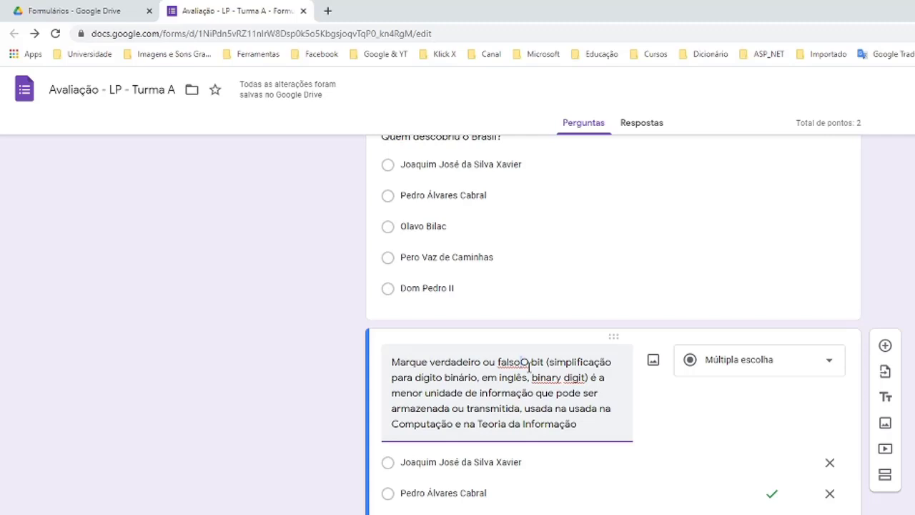
key("BackSpace")
key("BackSpace")
key("BackSpace")
key("BackSpace")
key("BackSpace")
key("BackSpace")
key("BackSpace")
key("BackSpace")
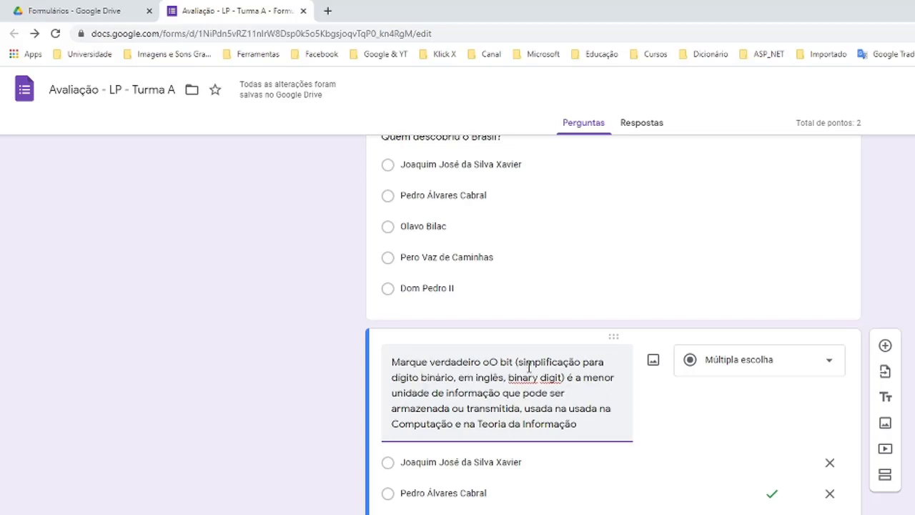
key("BackSpace")
key("BackSpace")
key("BackSpace")
key("BackSpace")
key("BackSpace")
key("BackSpace")
key("BackSpace")
key("BackSpace")
key("BackSpace")
key("BackSpace")
key("BackSpace")
key("BackSpace")
key("BackSpace")
key("BackSpace")
key("BackSpace")
key("BackSpace")
key("BackSpace")
key("BackSpace")
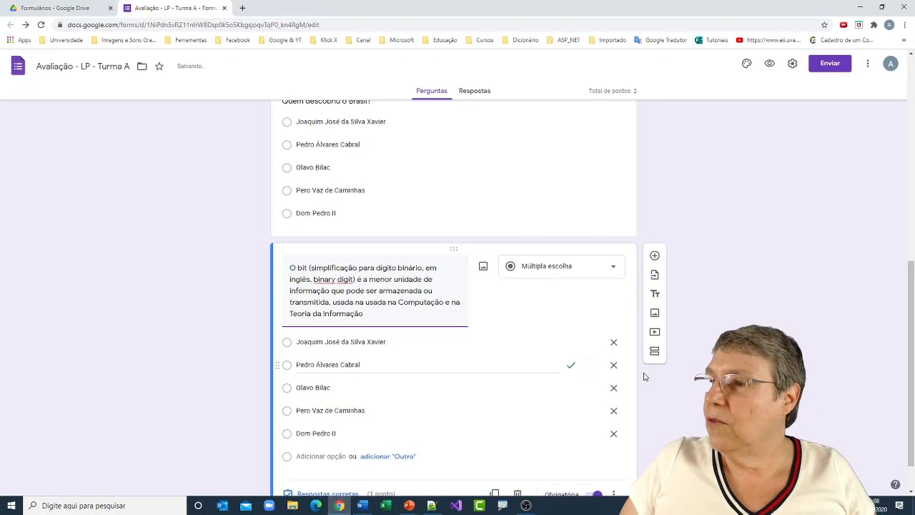
Delete four options and leave only two, 'Verdadeir' and 'Faso'.
left_click(614, 434)
left_click(614, 410)
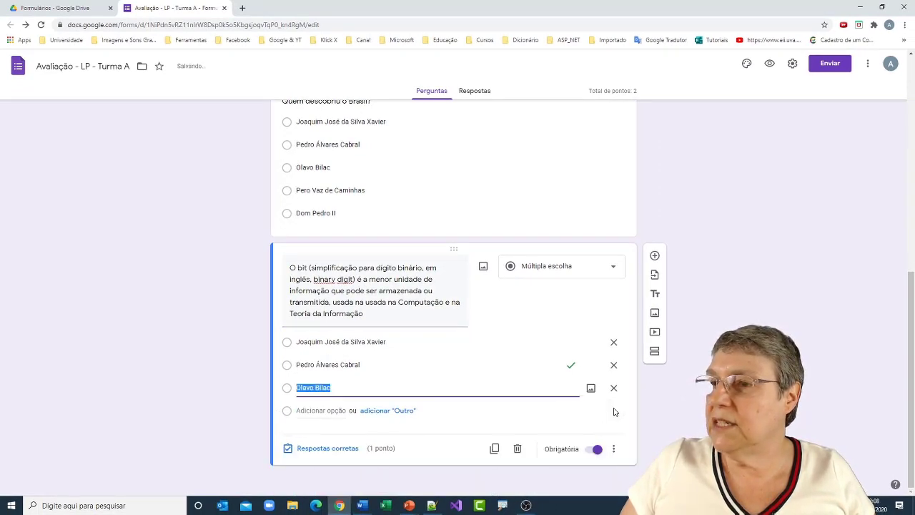
left_click(614, 390)
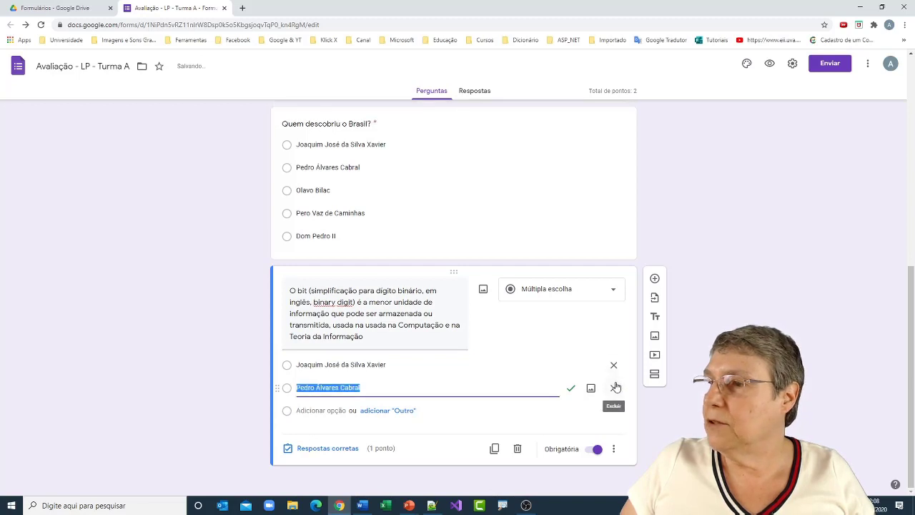
left_click(615, 386)
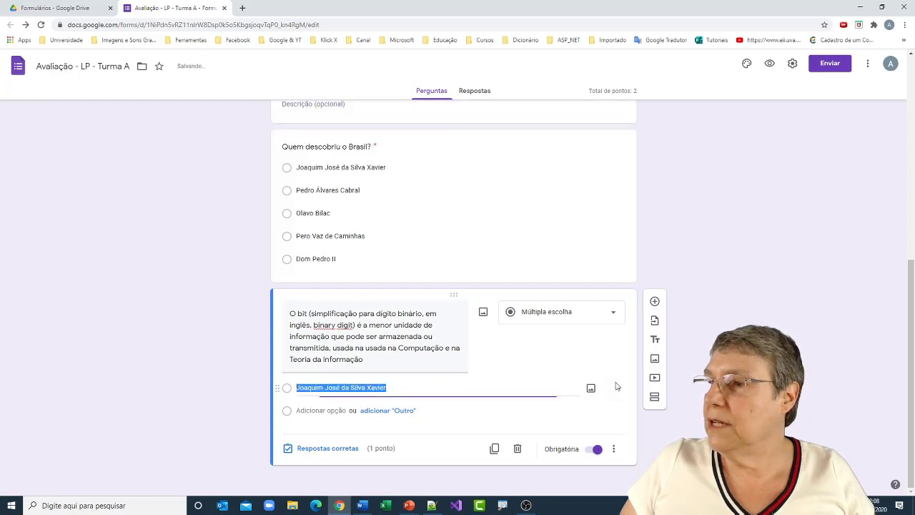
left_click(403, 388)
left_click_drag(402, 387, 281, 376)
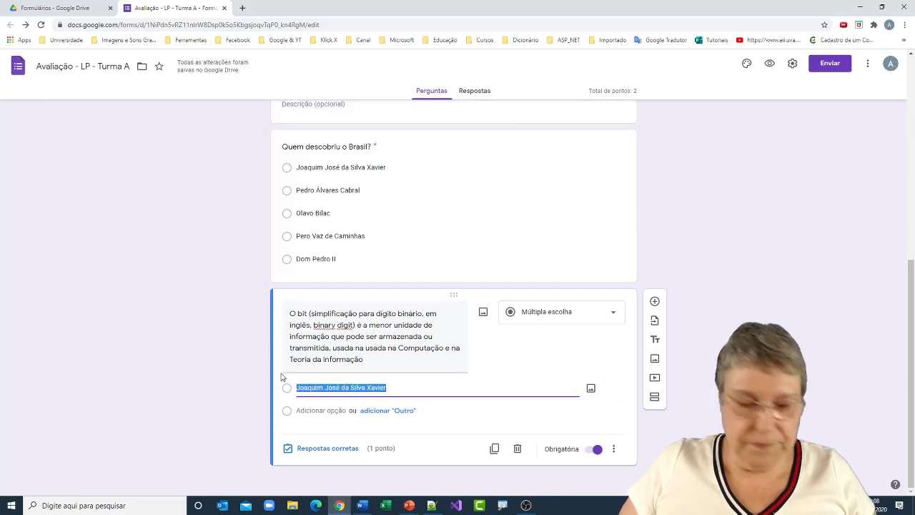
type("Verda")
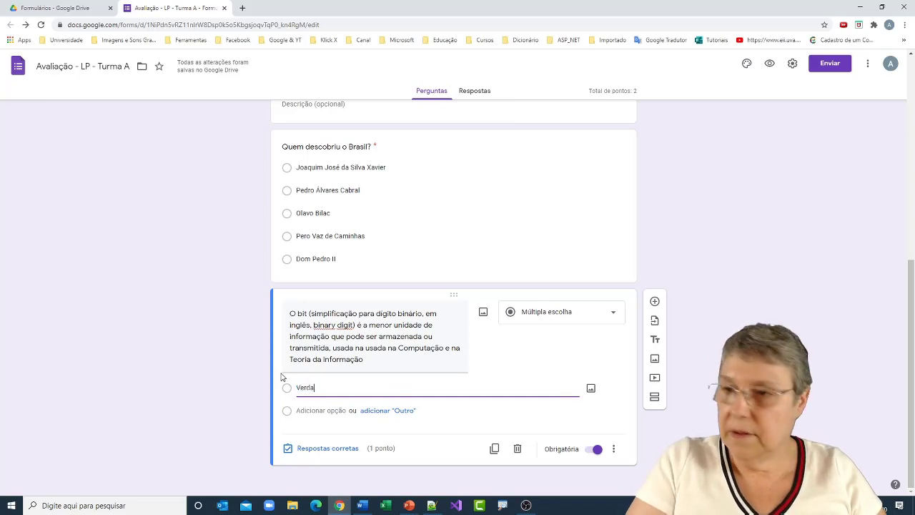
type("deir")
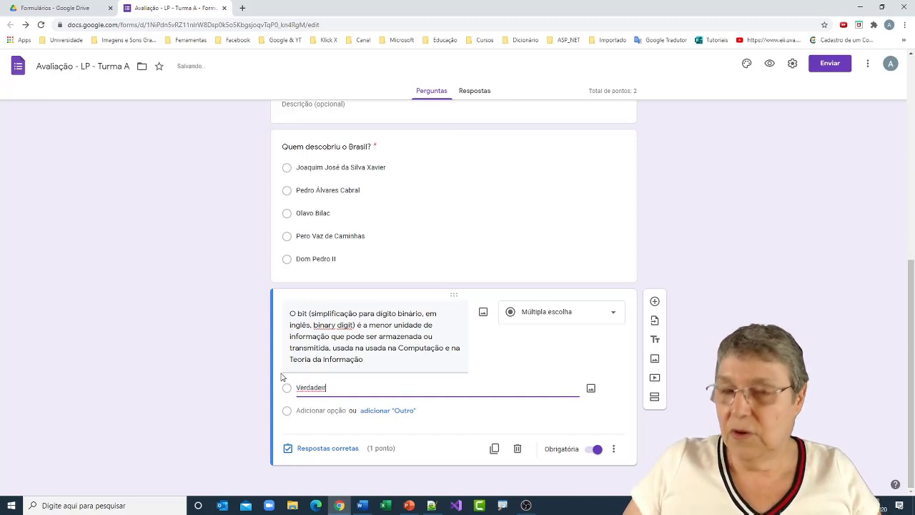
key("Return")
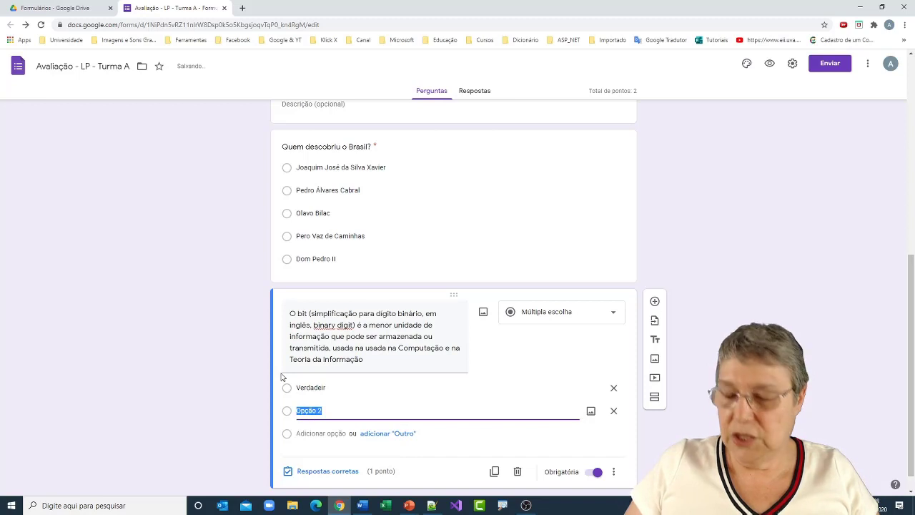
type("Fa")
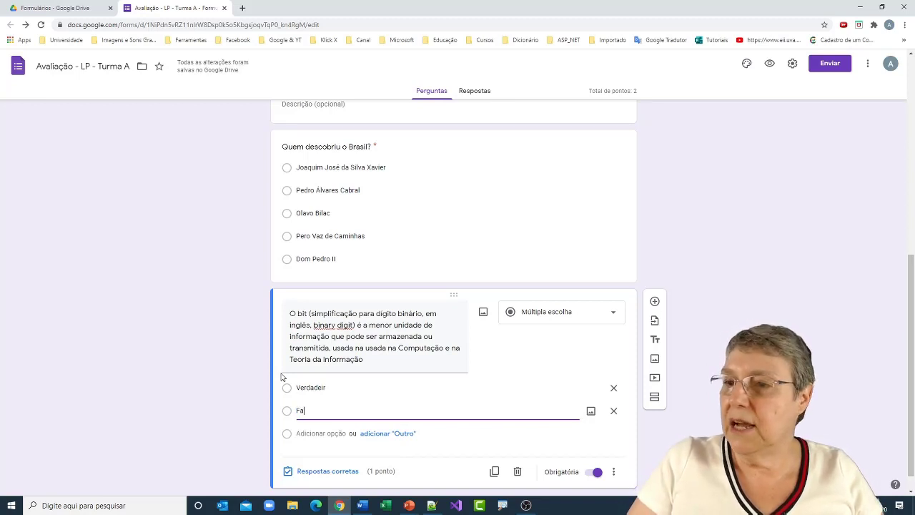
type("so")
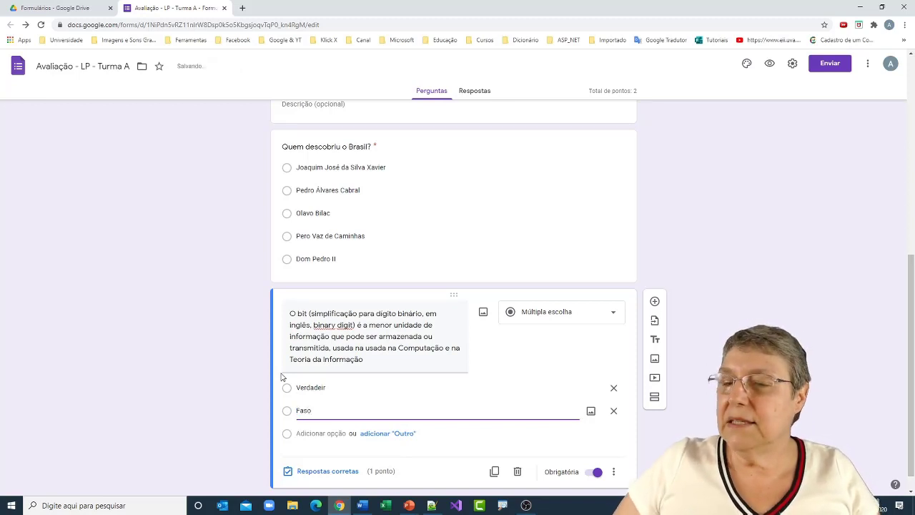
left_click(318, 472)
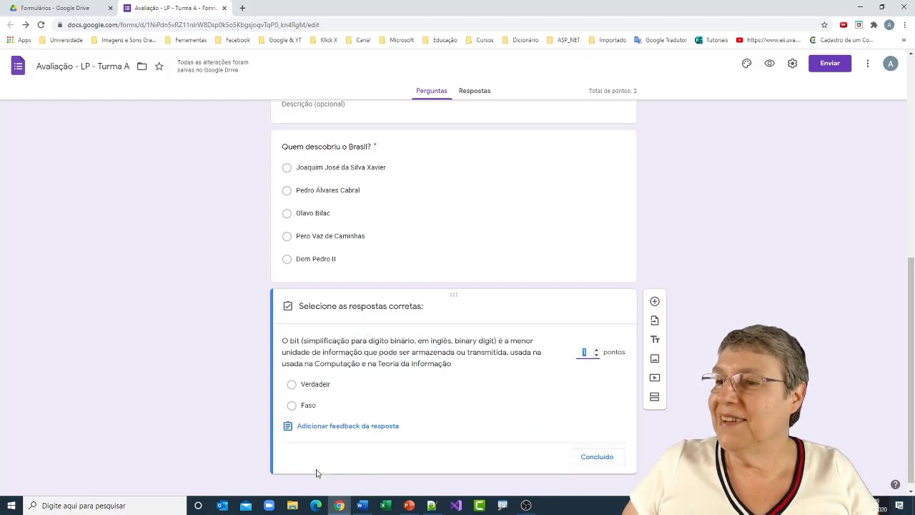
Mark 'Verdadeir' as the correct answer, then correct its spelling to 'Verdadeiro'.
left_click(291, 385)
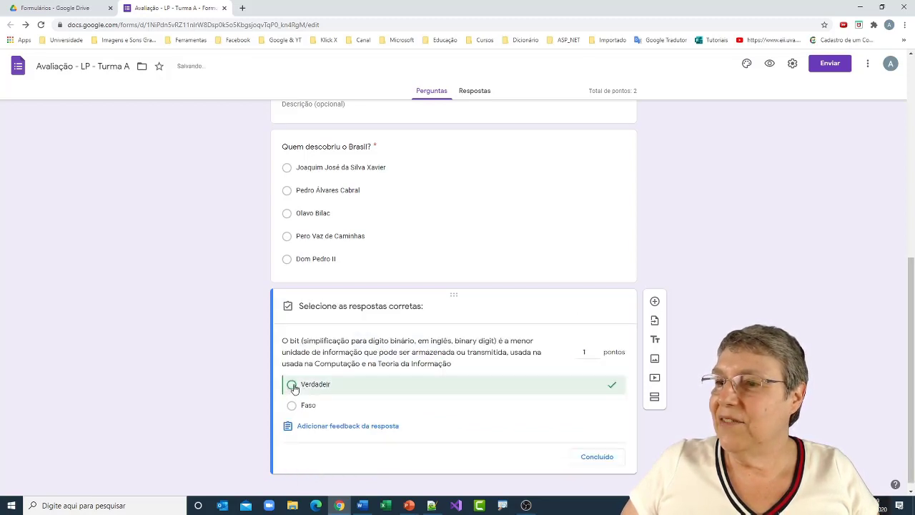
left_click(595, 457)
double_click(333, 413)
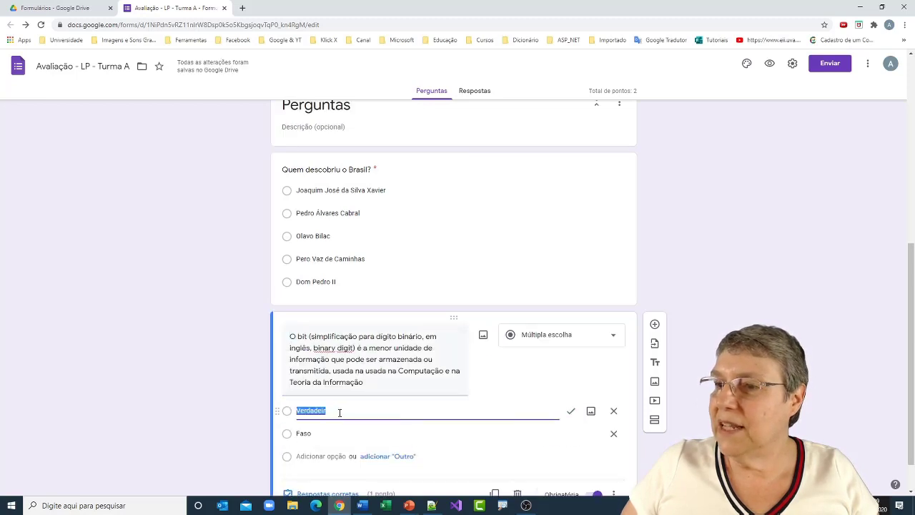
left_click(340, 413)
type("o")
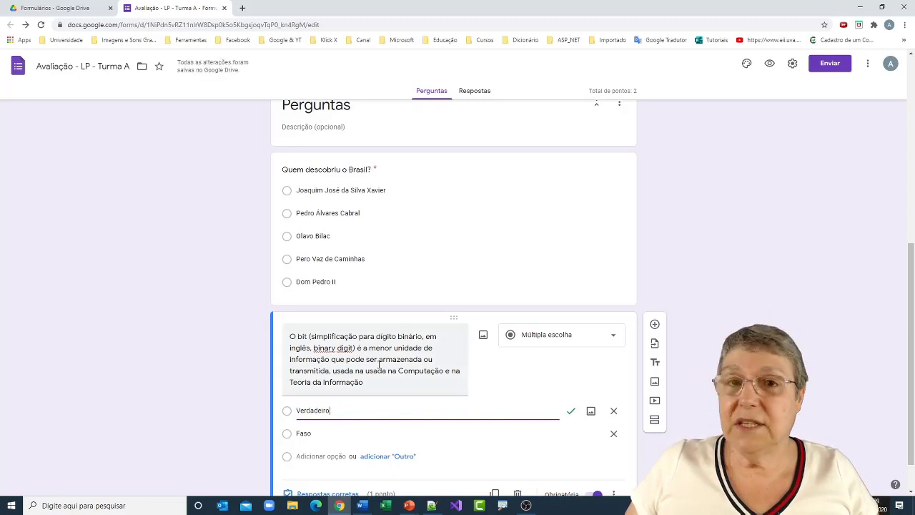
scroll(363, 359, "down", 1)
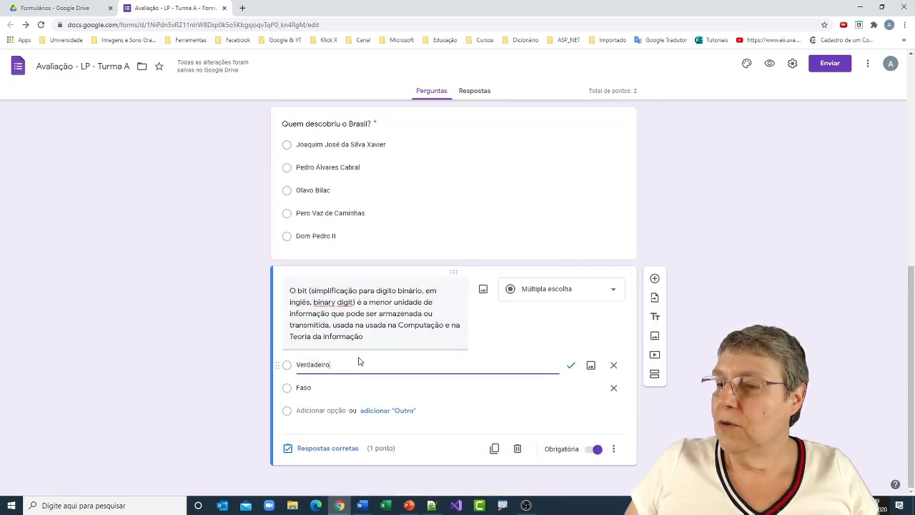
Select the 'Analise as afirmações' question block in Perguntas.docx, then return to the form.
mouse_move(361, 512)
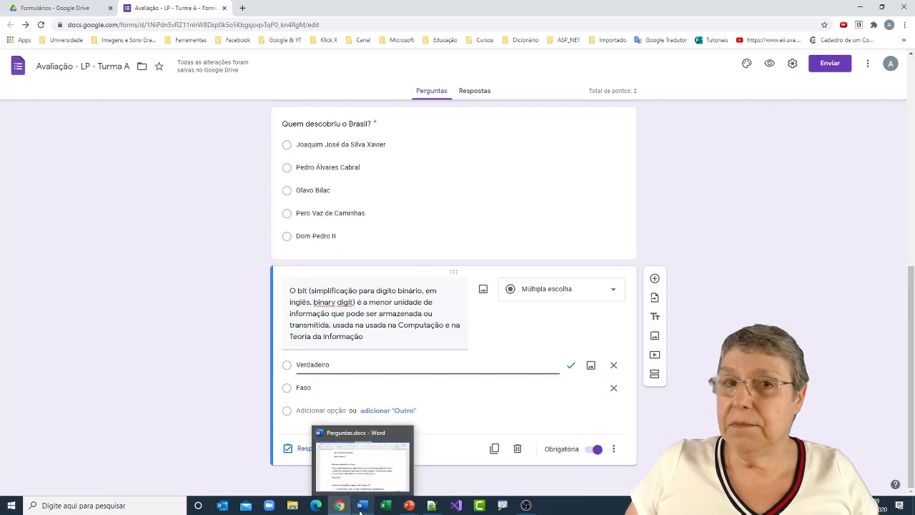
left_click(363, 506)
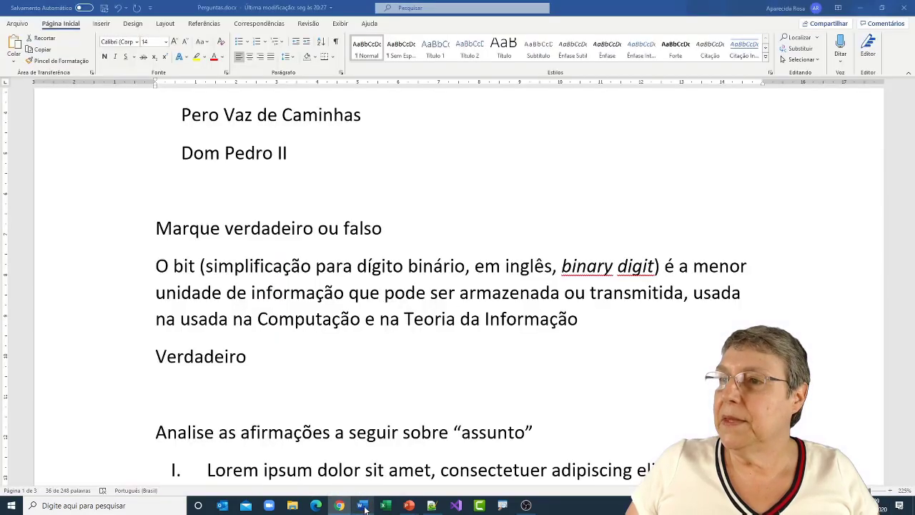
left_click_drag(155, 228, 348, 355)
scroll(347, 356, "down", 4)
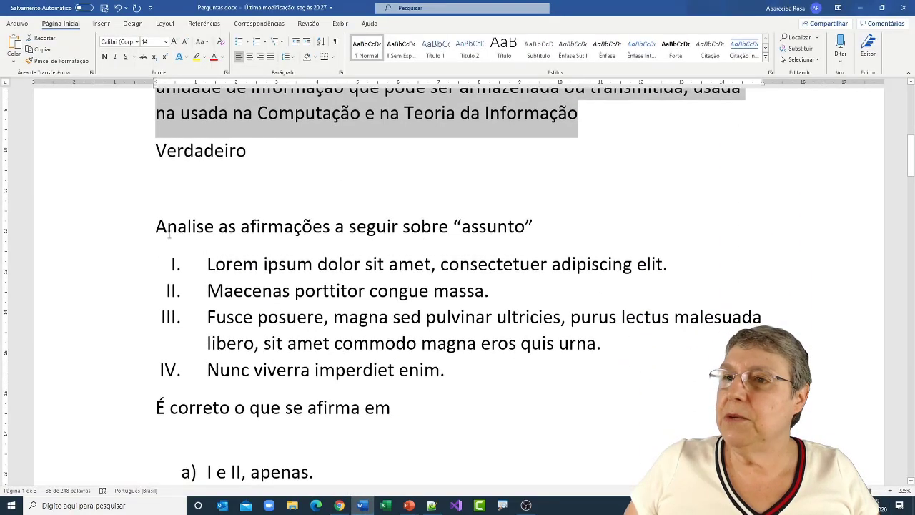
left_click(167, 227)
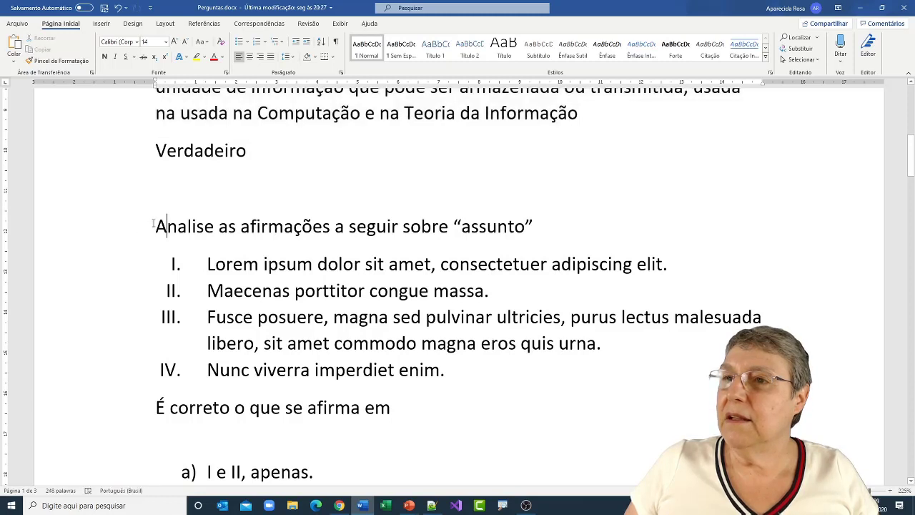
left_click_drag(153, 226, 386, 411)
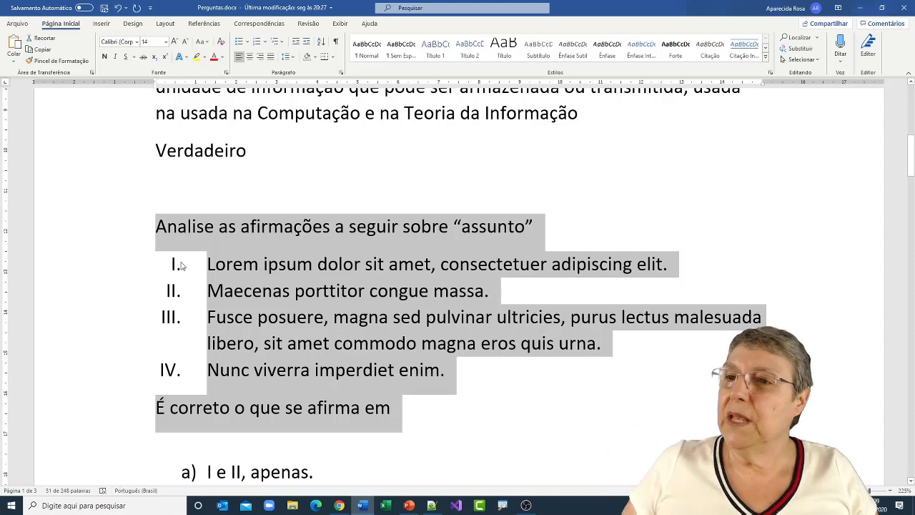
left_click(177, 226)
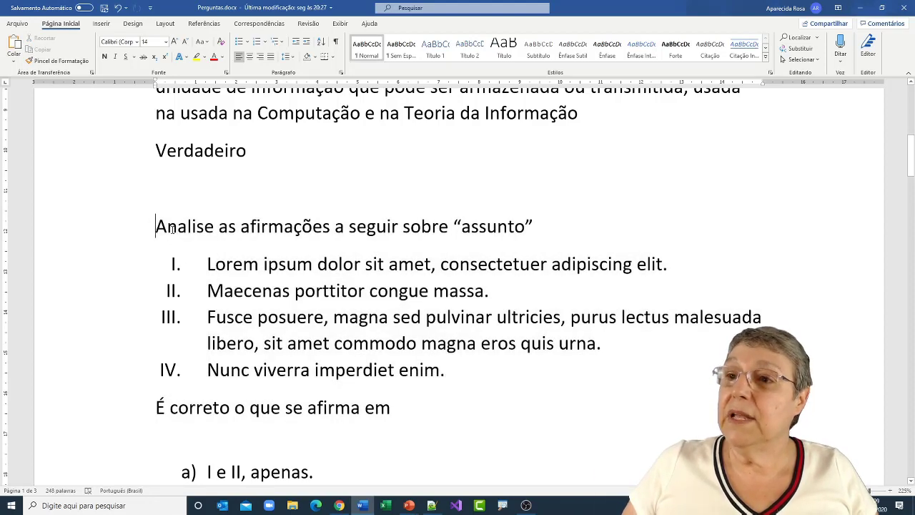
left_click_drag(172, 229, 398, 407)
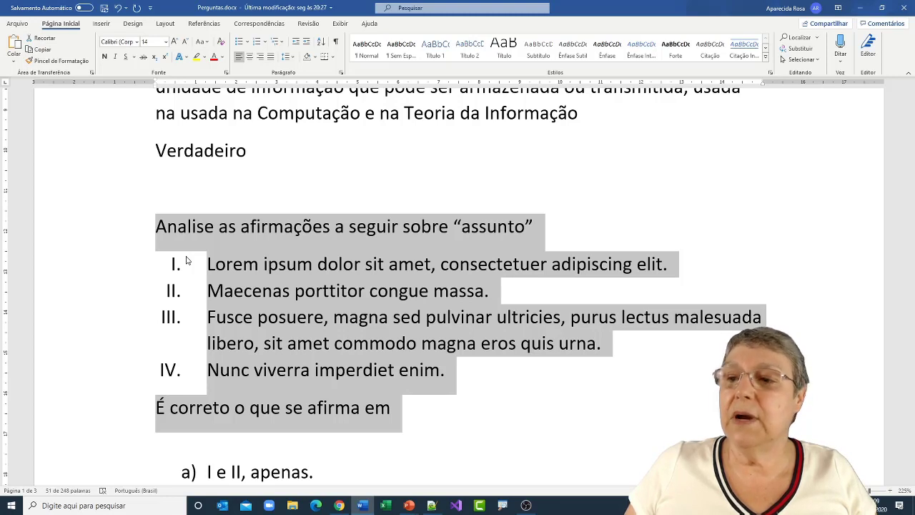
left_click(341, 505)
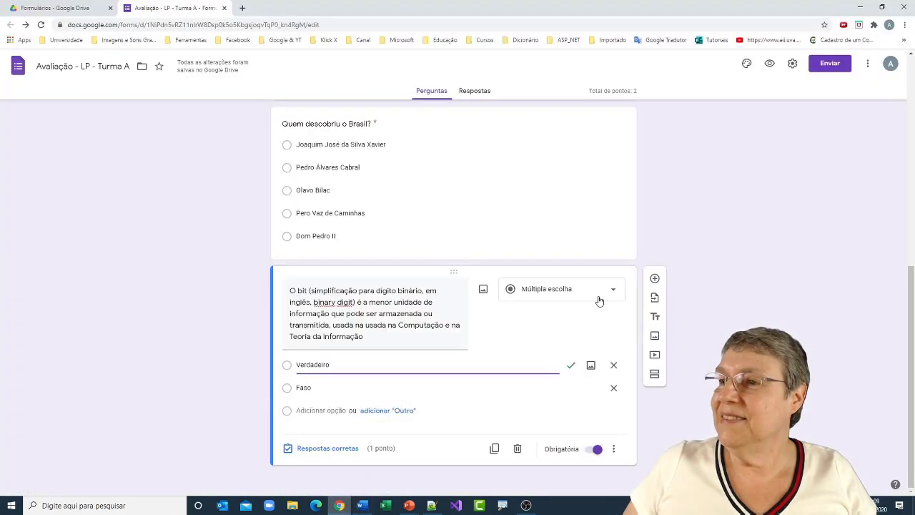
Add a blank question below the bit question and open Inserir imagem for it.
left_click(655, 279)
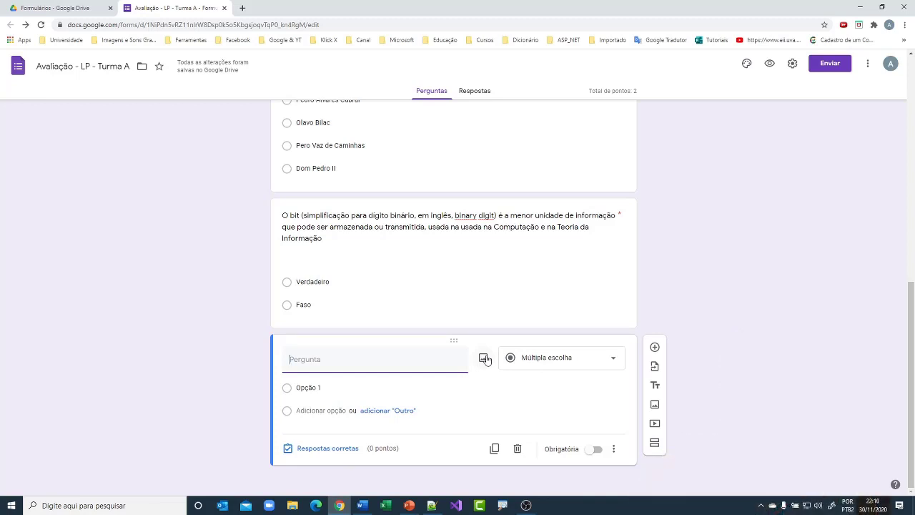
left_click(484, 358)
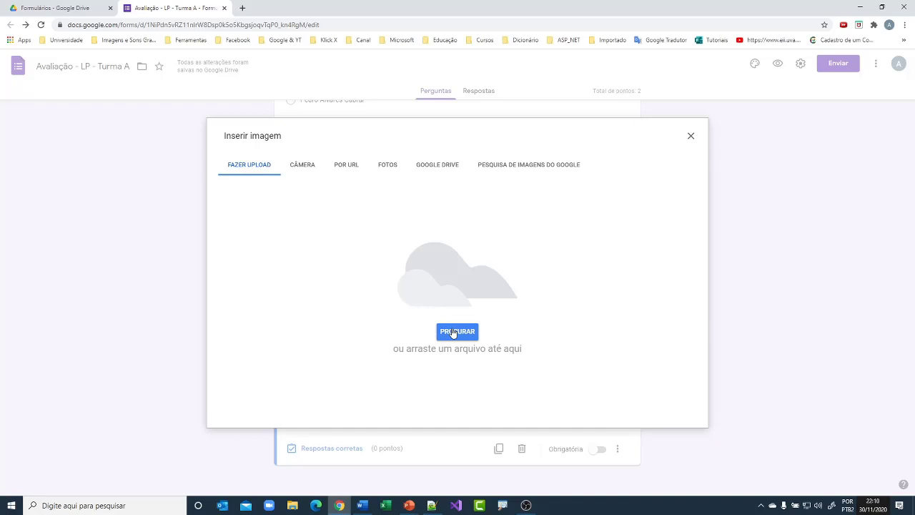
Upload q1.png, showing the 'Analise as afirmações' statements, as the new question's image.
left_click(453, 332)
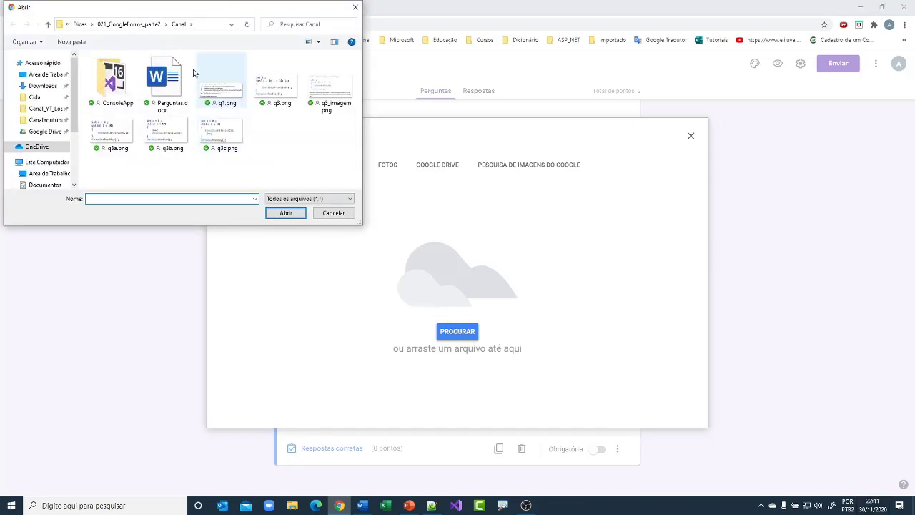
left_click_drag(171, 13, 242, 38)
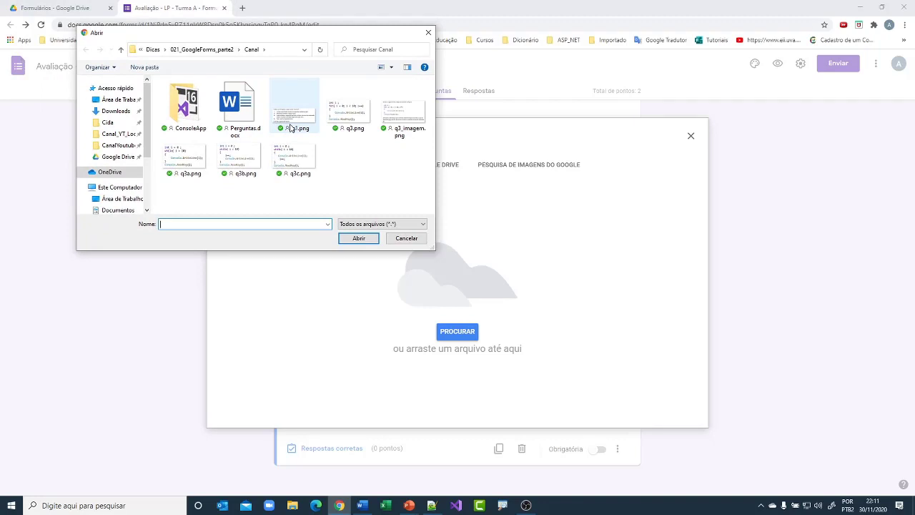
left_click(288, 124)
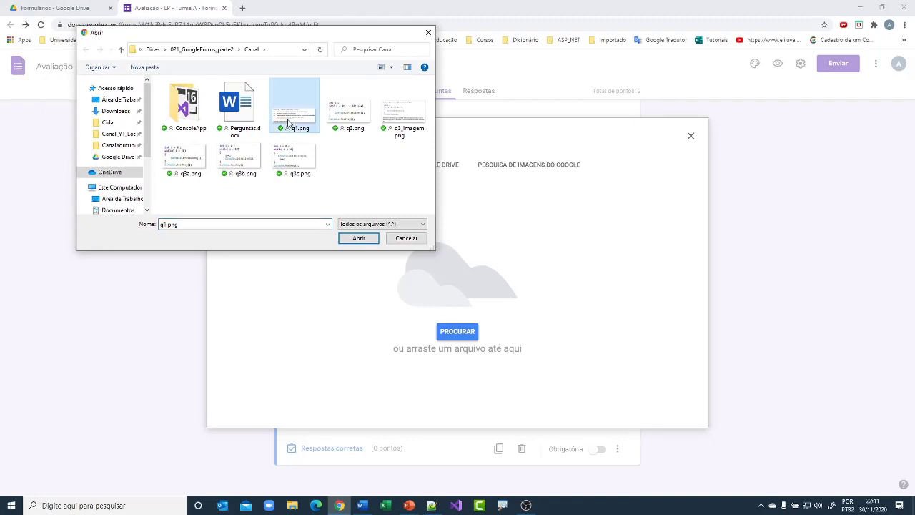
left_click(359, 239)
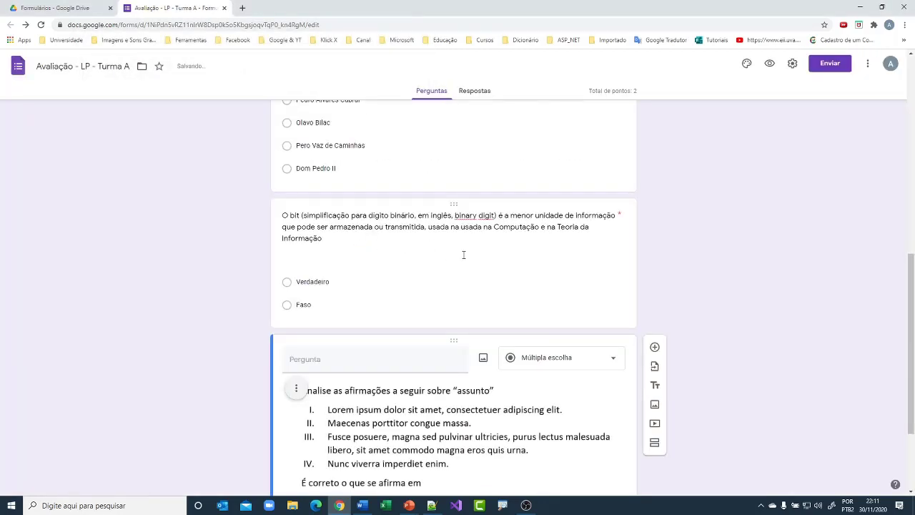
Centre the q1.png statements image in the new question with Alinhar ao centro.
left_click(345, 281)
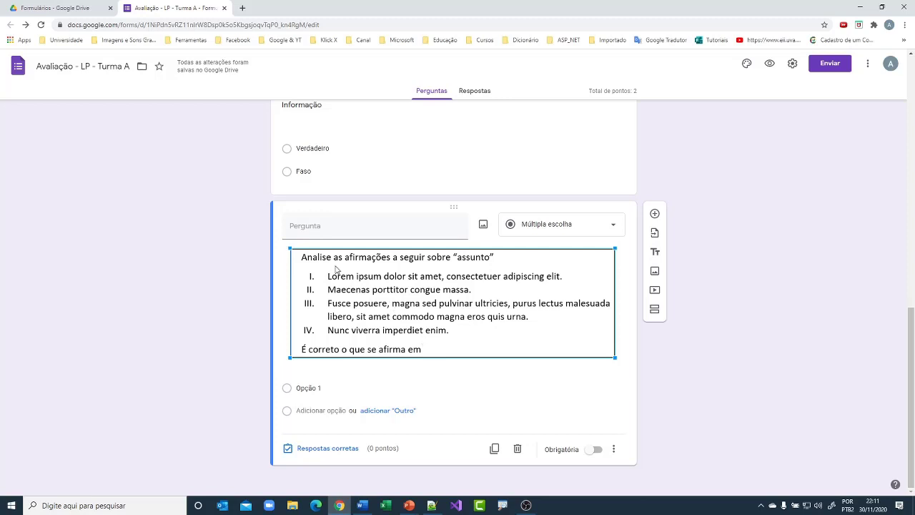
left_click(339, 228)
mouse_move(299, 258)
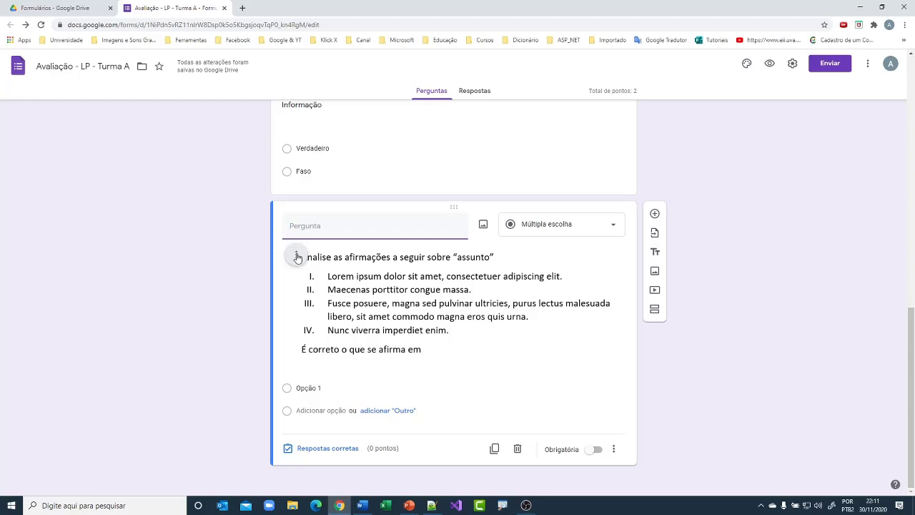
left_click(297, 257)
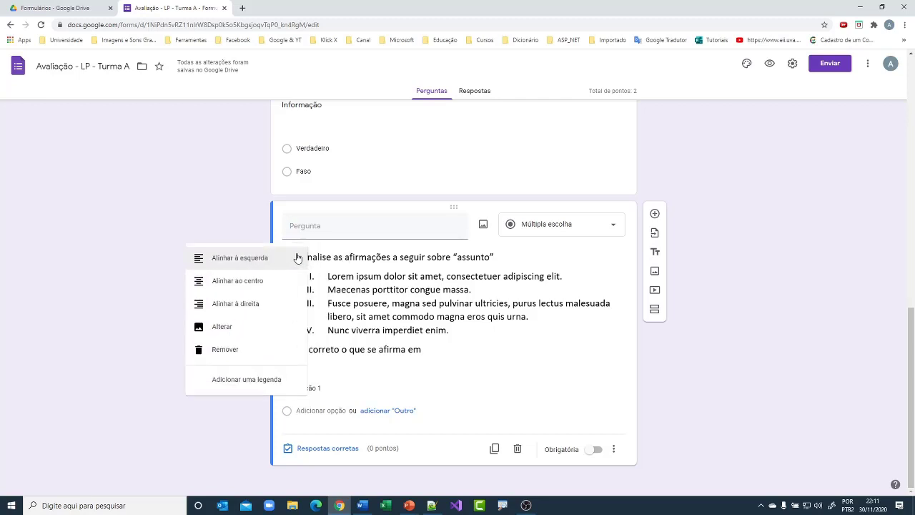
left_click(238, 281)
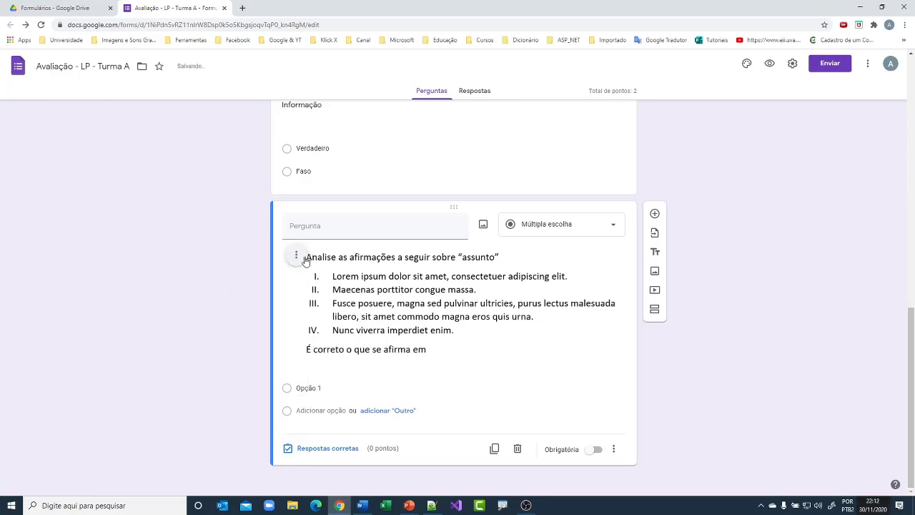
Open the image's Alterar option, cancel the replacement, and move to the Opção 1 field.
left_click(298, 256)
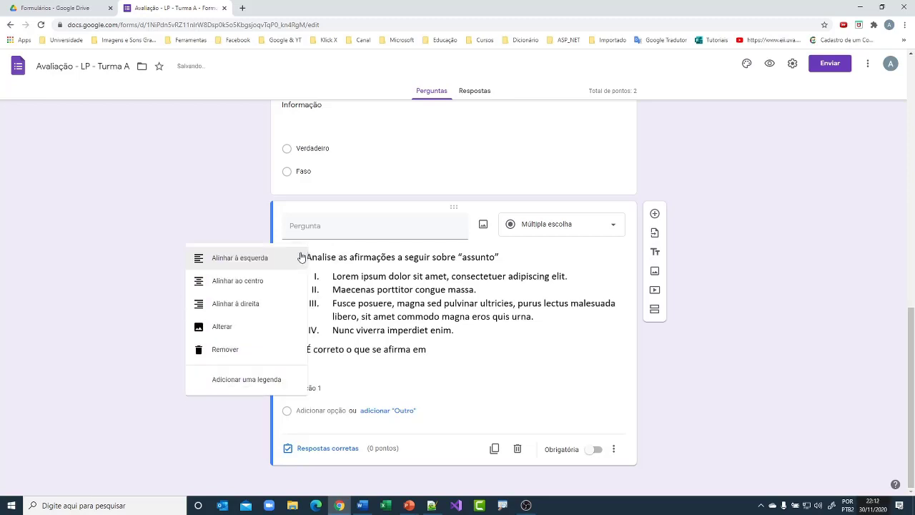
left_click(224, 326)
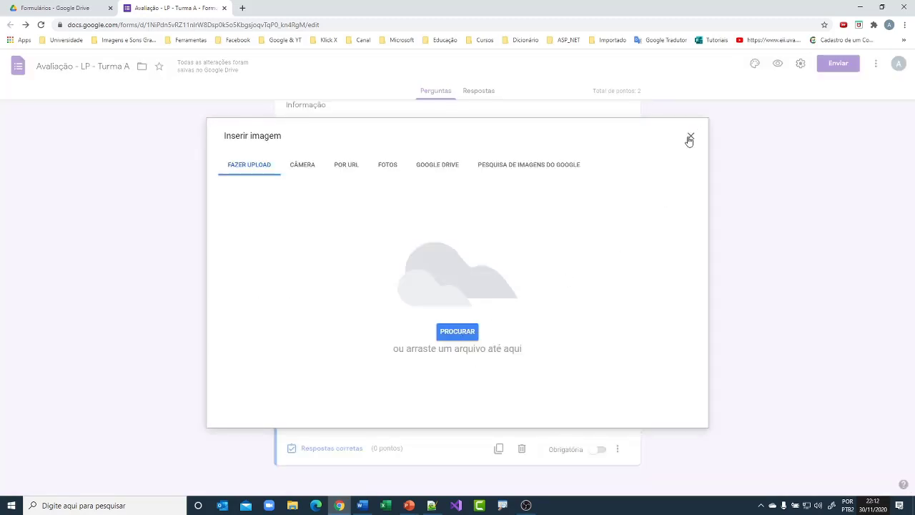
left_click(690, 138)
left_click(293, 258)
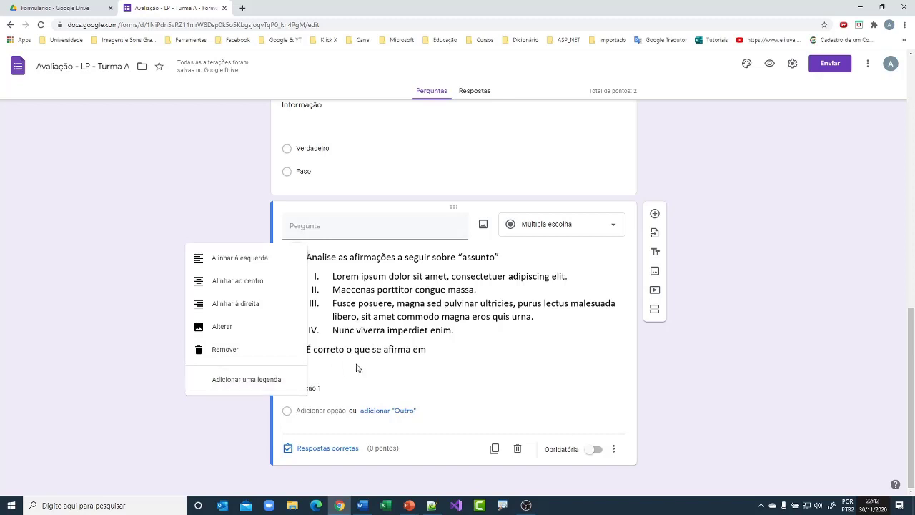
left_click(351, 388)
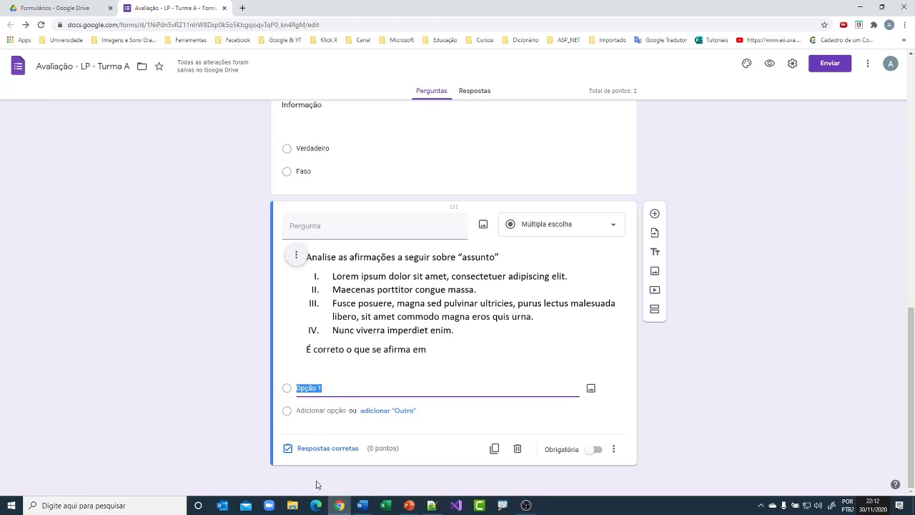
In Perguntas.docx, remove the a)–e) lettering from the five answer options by setting numbering to Nenhum.
mouse_move(362, 507)
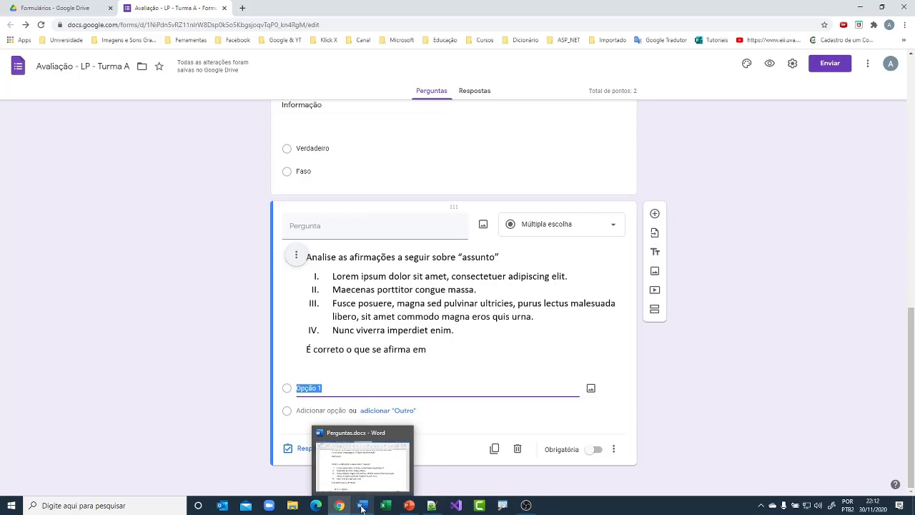
left_click(362, 508)
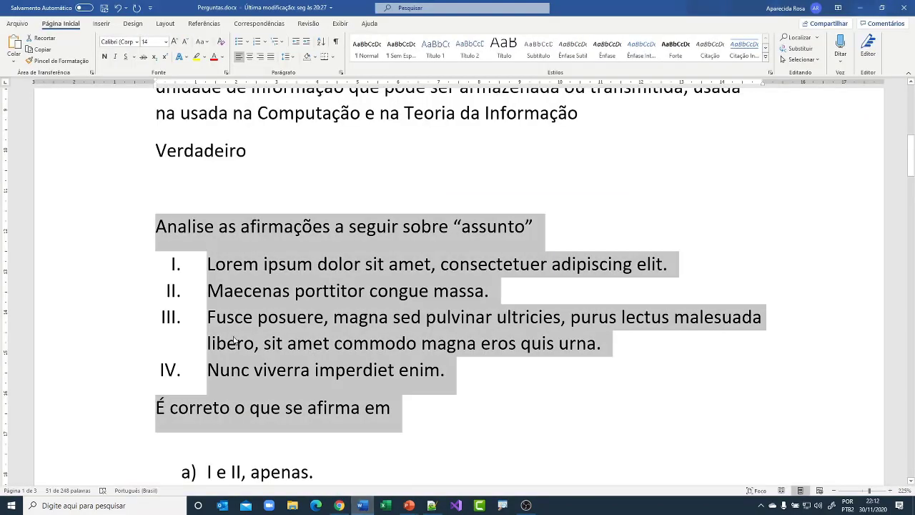
scroll(231, 338, "down", 3)
left_click(304, 323)
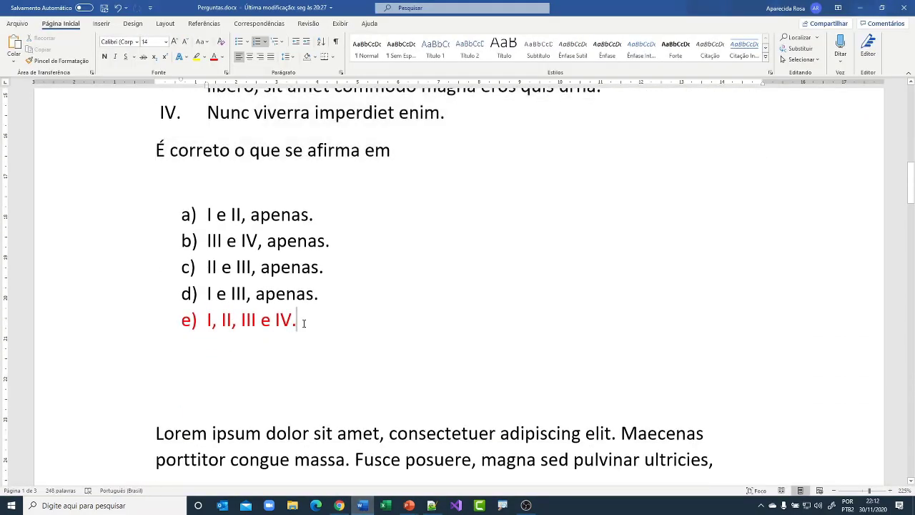
left_click_drag(270, 302, 206, 213)
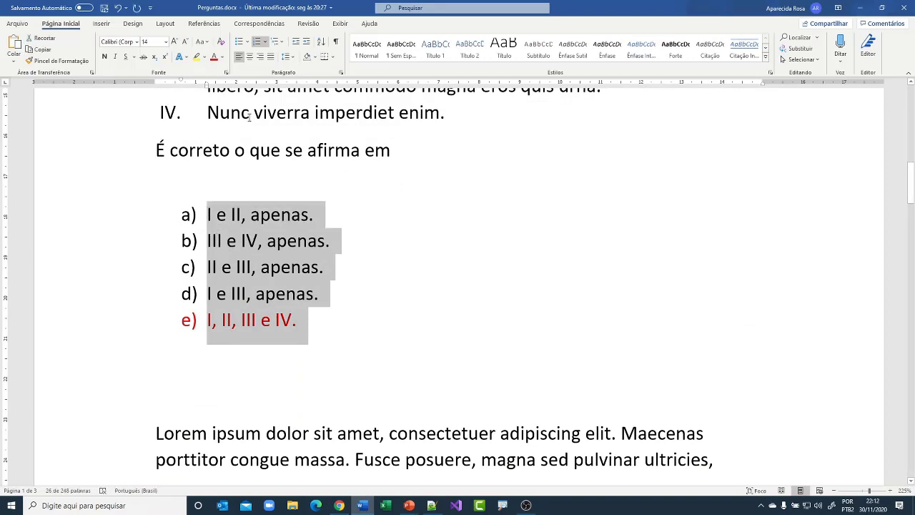
left_click(265, 42)
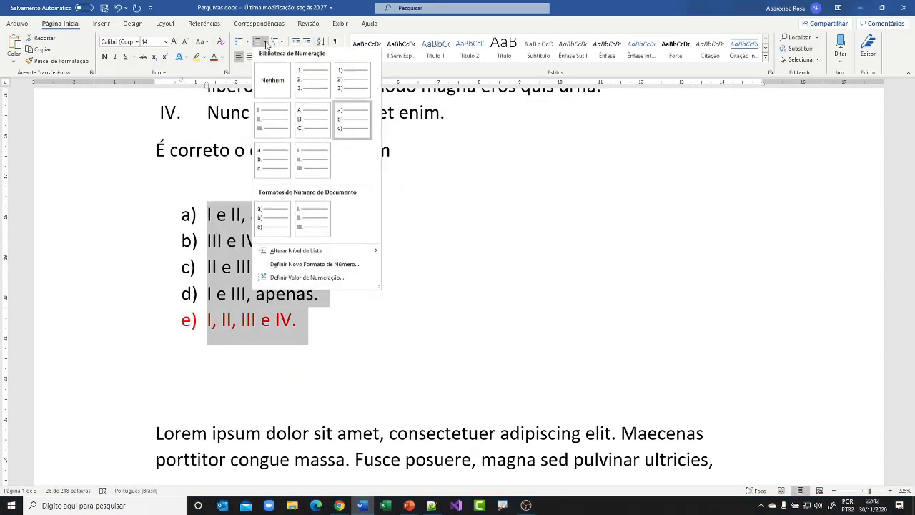
left_click(279, 78)
Select all five answer lines and return to the quiz form in Chrome.
left_click(349, 323)
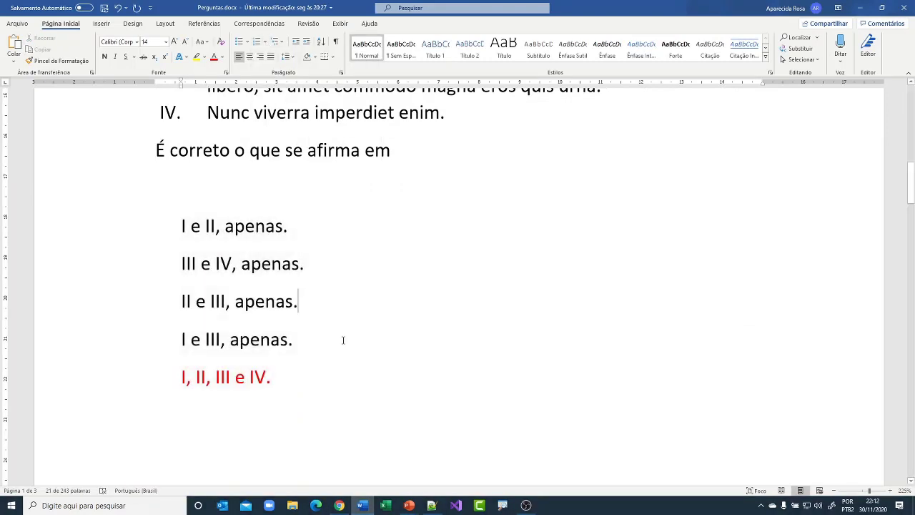
left_click_drag(282, 377, 143, 239)
key("ctrl+c")
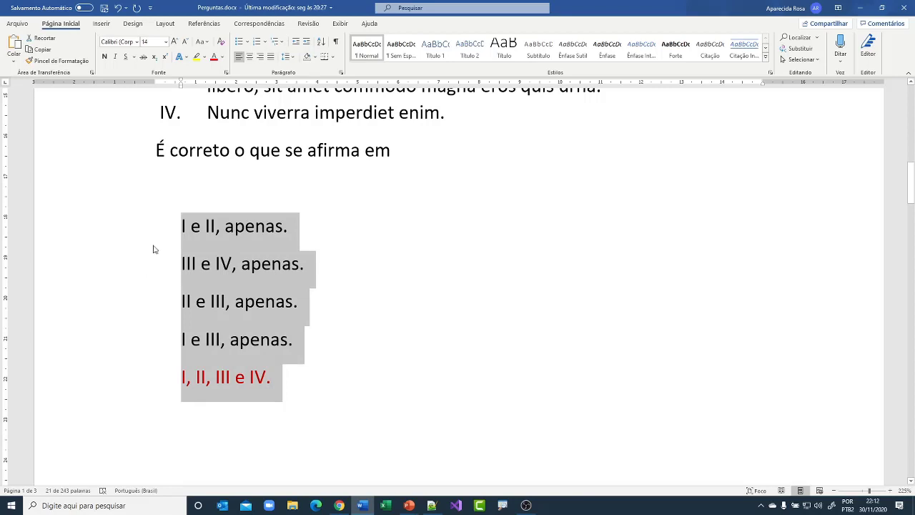
left_click(340, 506)
Replace the 'Opção 1' placeholder by pasting the five answers as separate options.
left_click(337, 386)
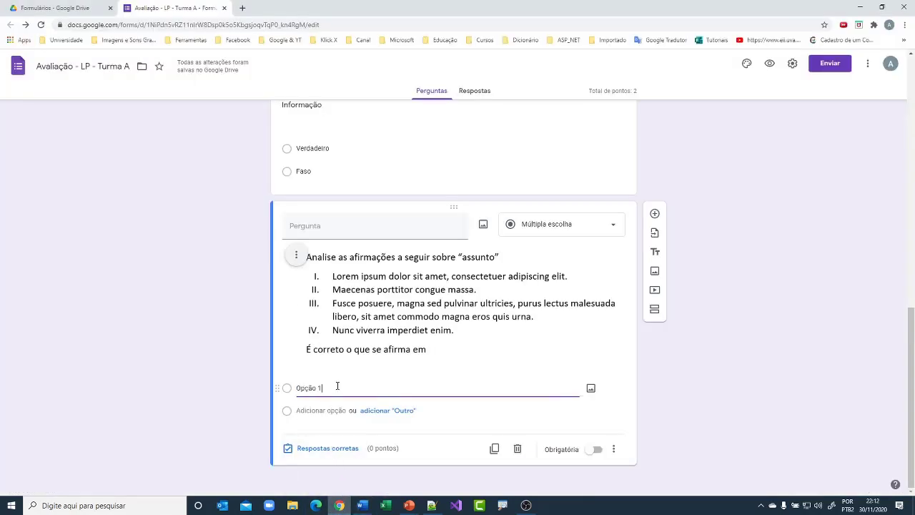
left_click_drag(337, 386, 292, 383)
key("ctrl+v")
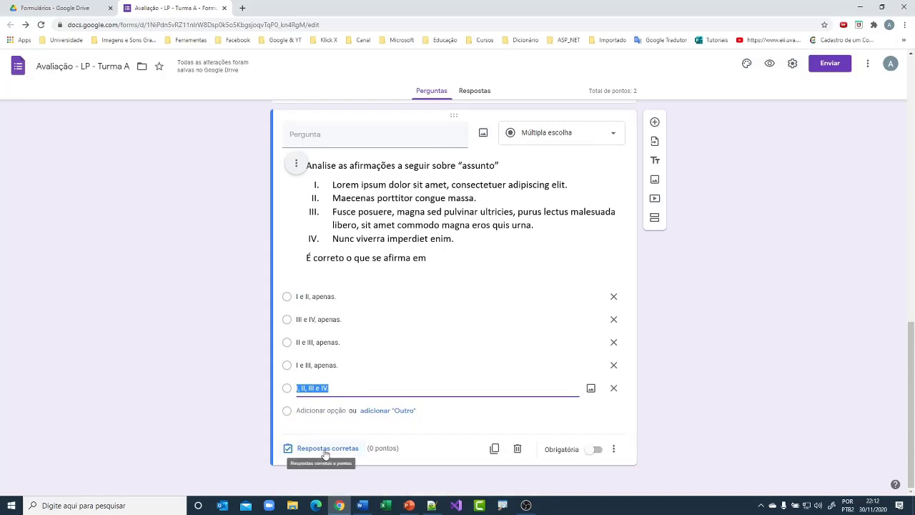
Set the answer key: 'I, II, III e IV.' correct, worth 1 point.
left_click(325, 451)
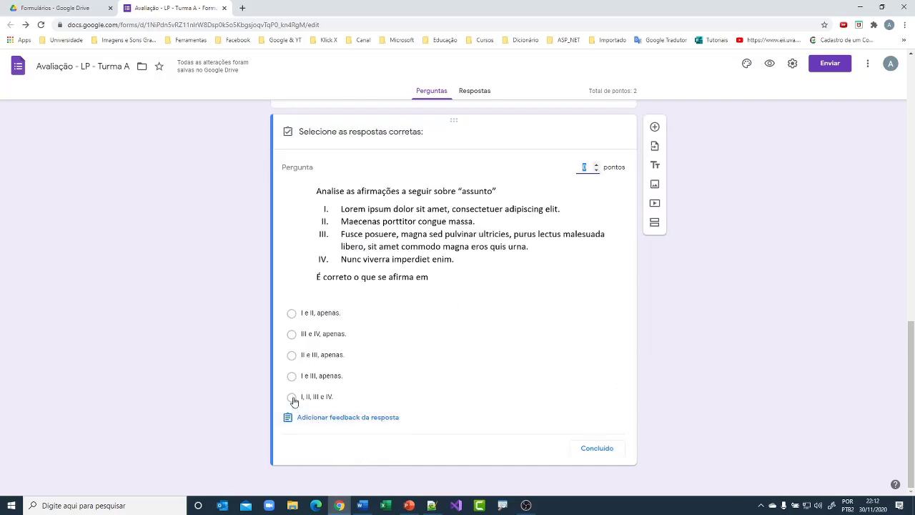
left_click(292, 398)
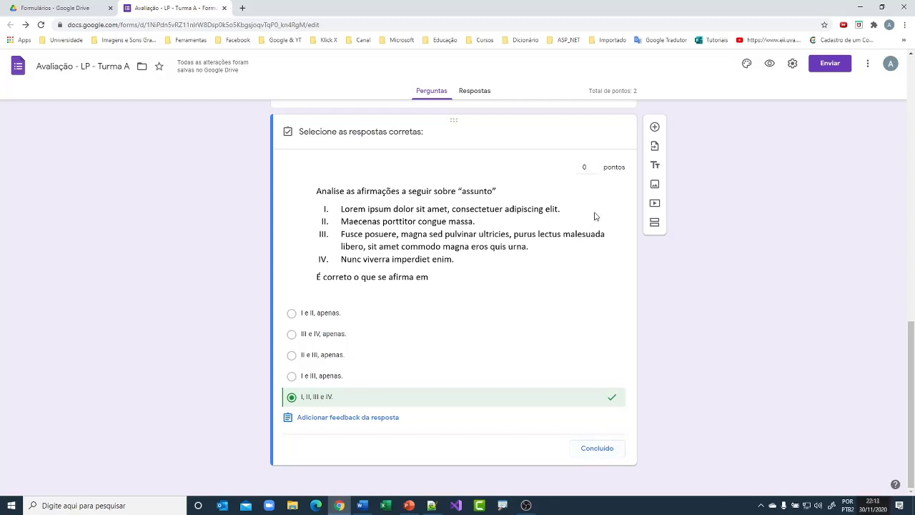
left_click(595, 165)
left_click(605, 455)
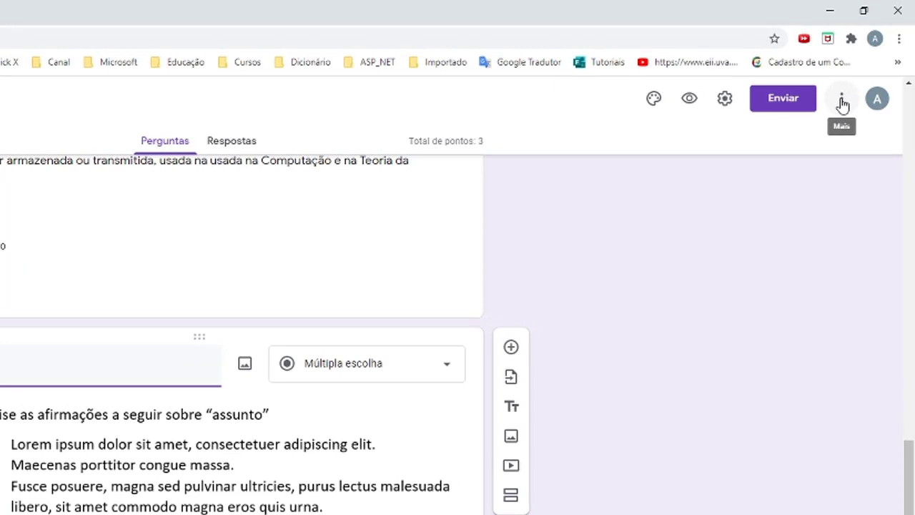
Set the default point value for new quiz questions to 1 in Preferências and save.
left_click(842, 103)
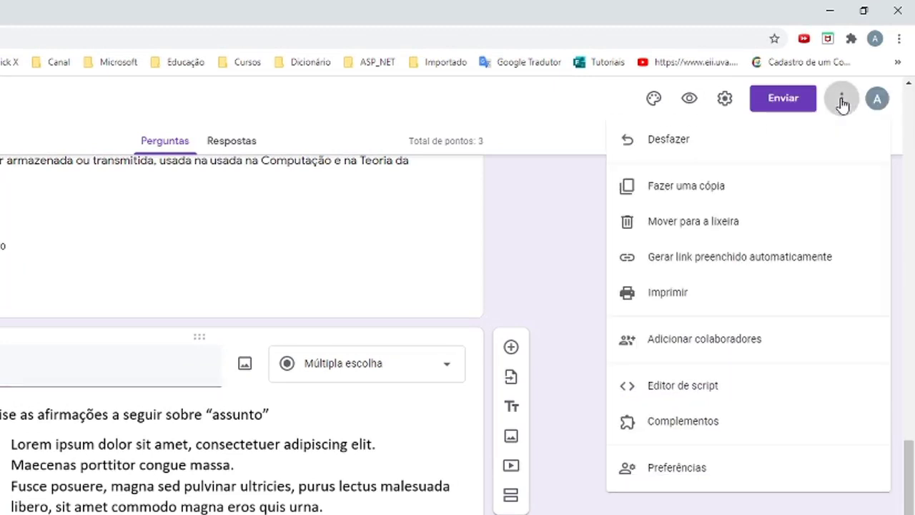
left_click(684, 471)
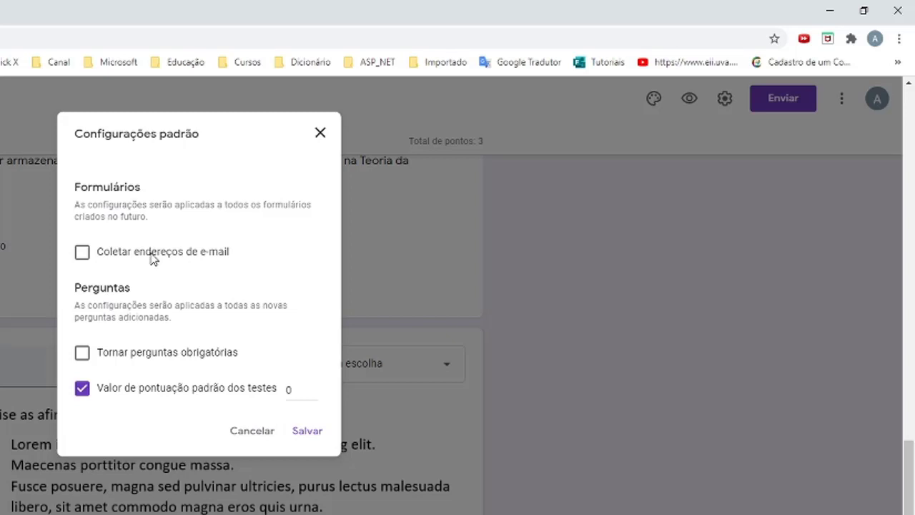
left_click(309, 390)
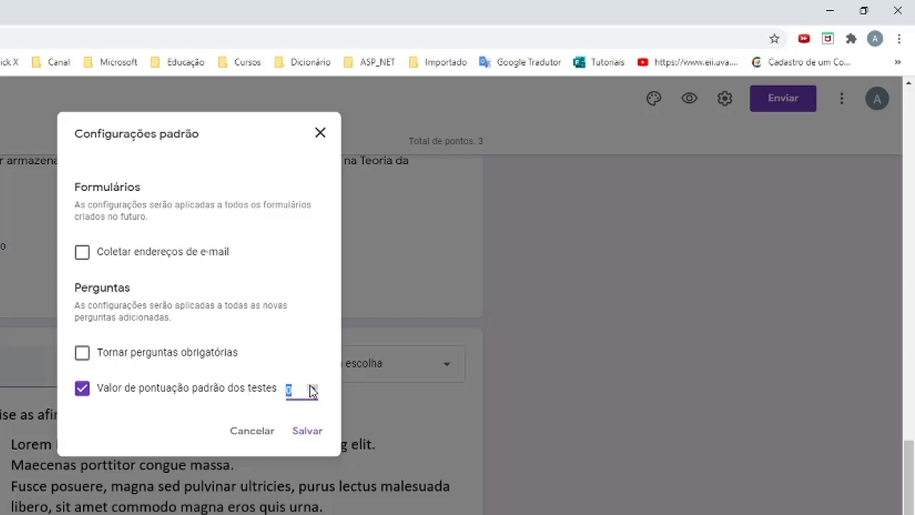
type("1")
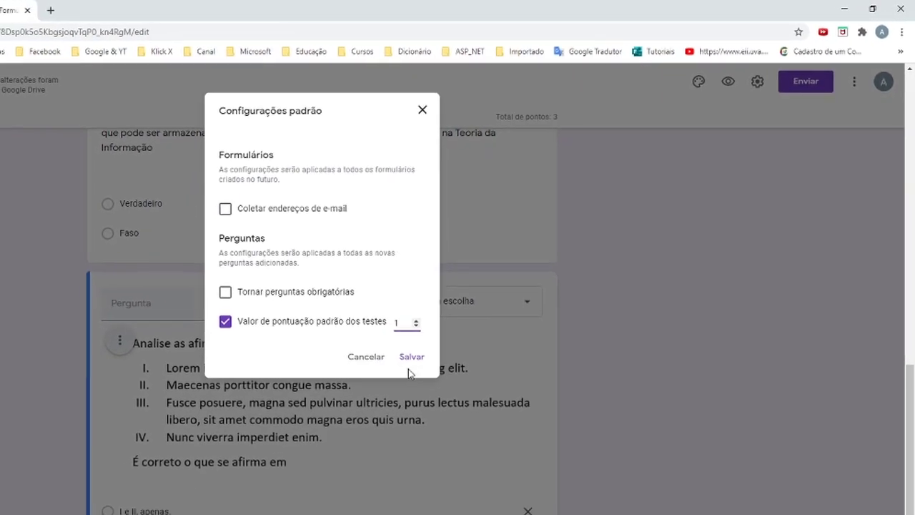
left_click(411, 358)
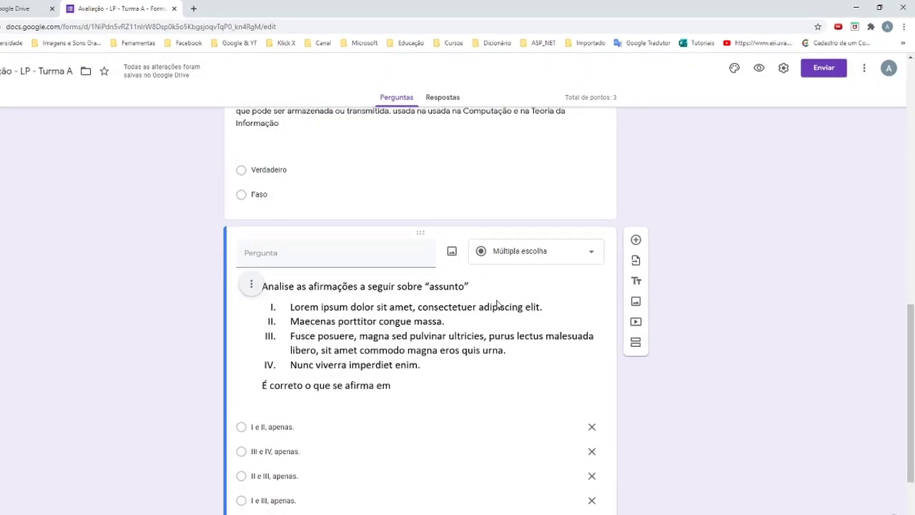
Make the statements question required and add a new blank question below it.
scroll(586, 286, "down", 2)
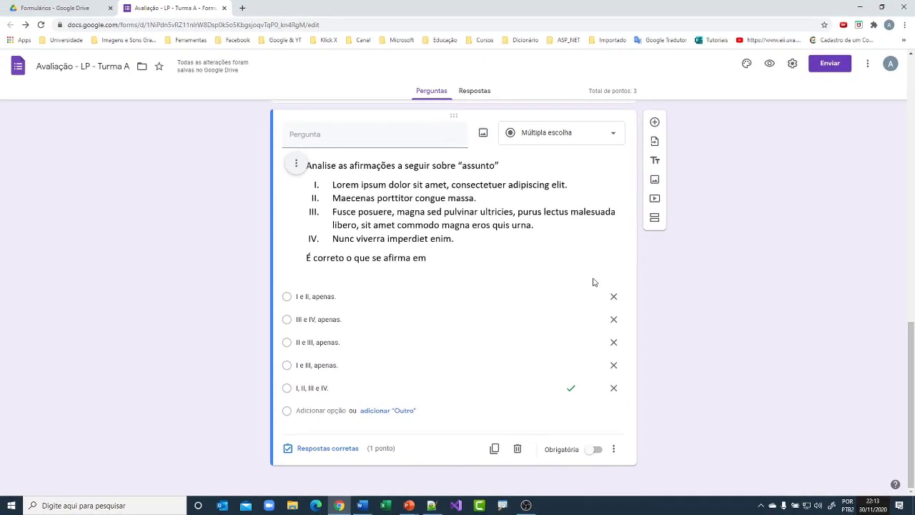
left_click(595, 451)
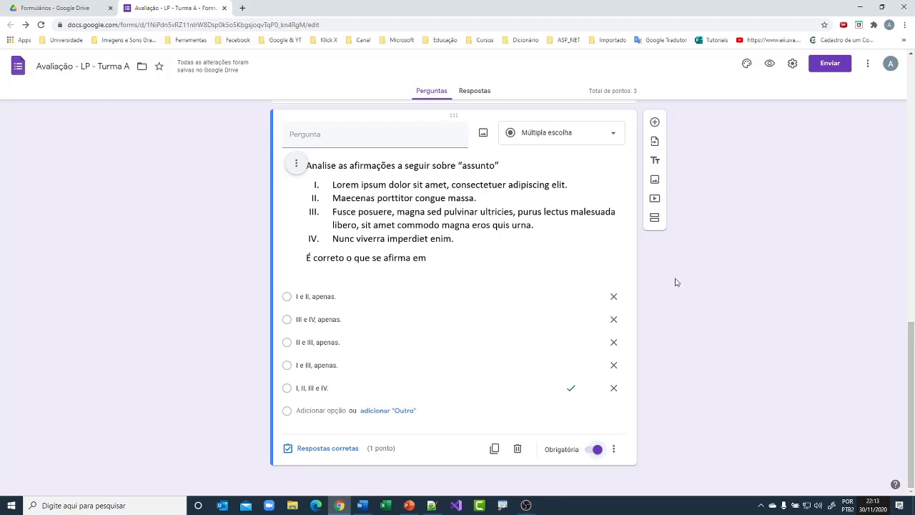
left_click(656, 123)
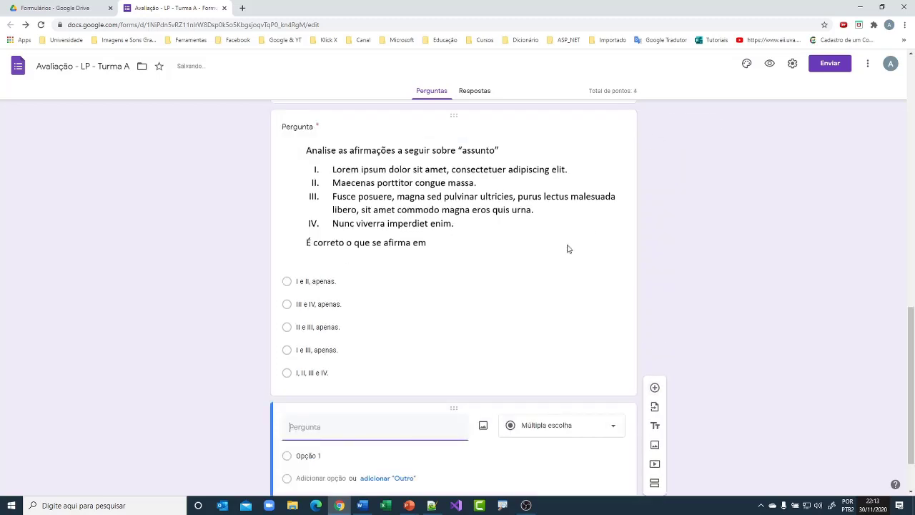
In Perguntas.docx, select from 'Analise o segmento de código…' through the 'Selecione…' paragraph, including the code figure.
left_click(363, 509)
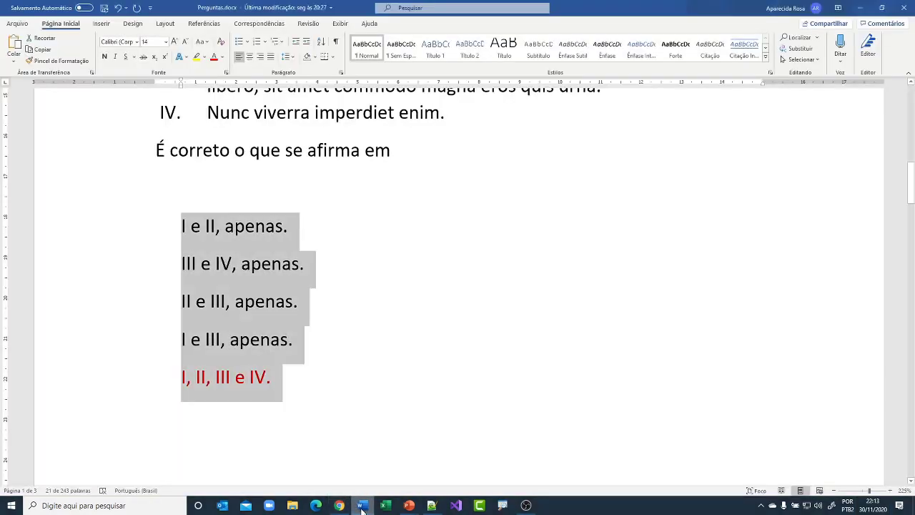
scroll(420, 330, "down", 5)
scroll(420, 330, "down", 10)
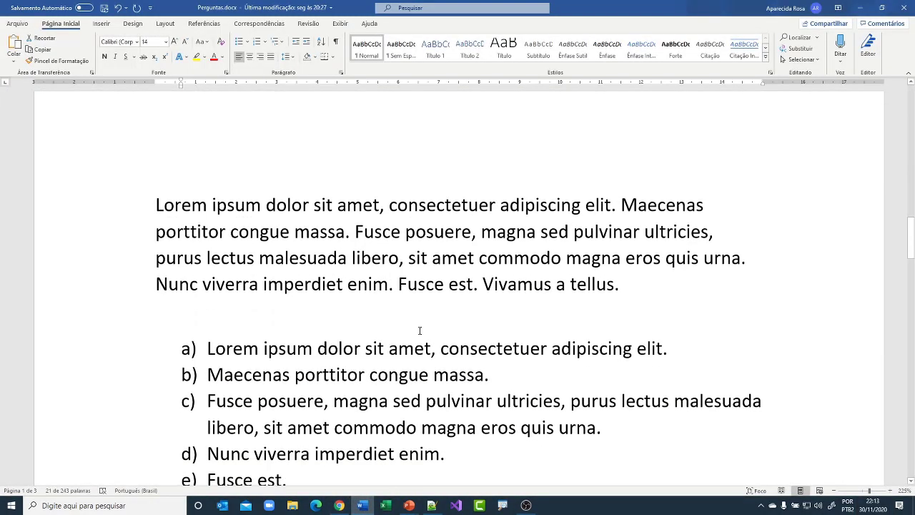
scroll(420, 333, "down", 1)
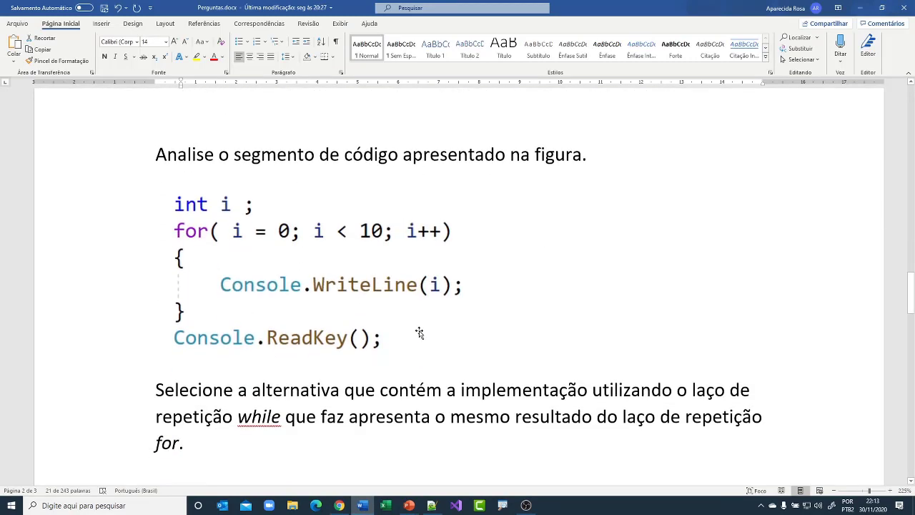
left_click(207, 156)
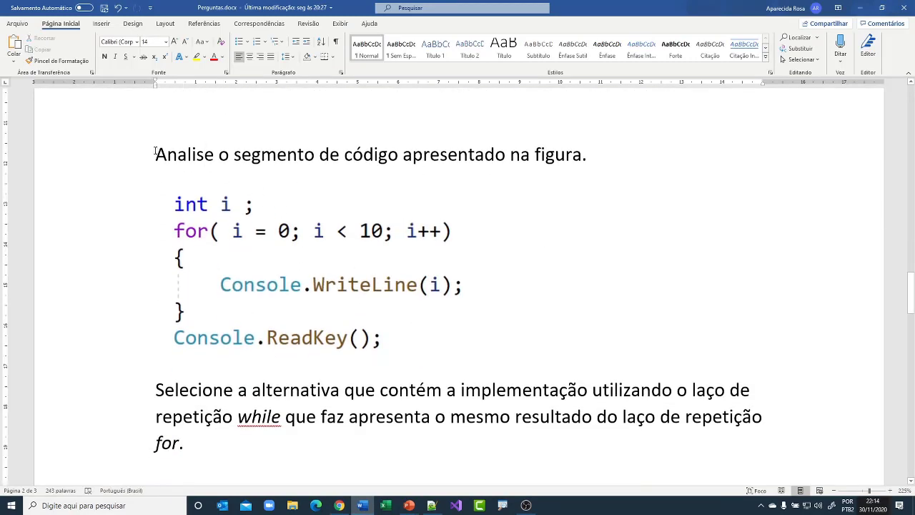
left_click_drag(155, 153, 587, 156)
left_click_drag(156, 386, 178, 445)
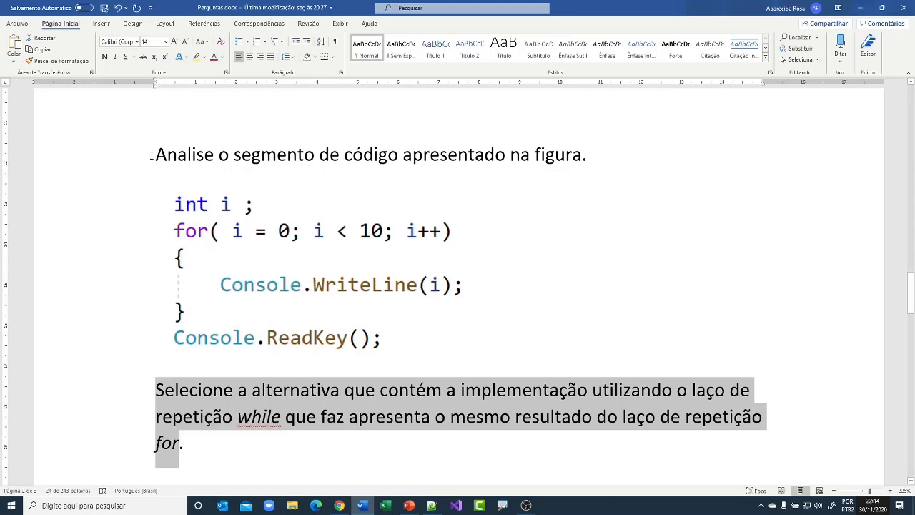
left_click_drag(152, 156, 193, 429)
key("ctrl+c")
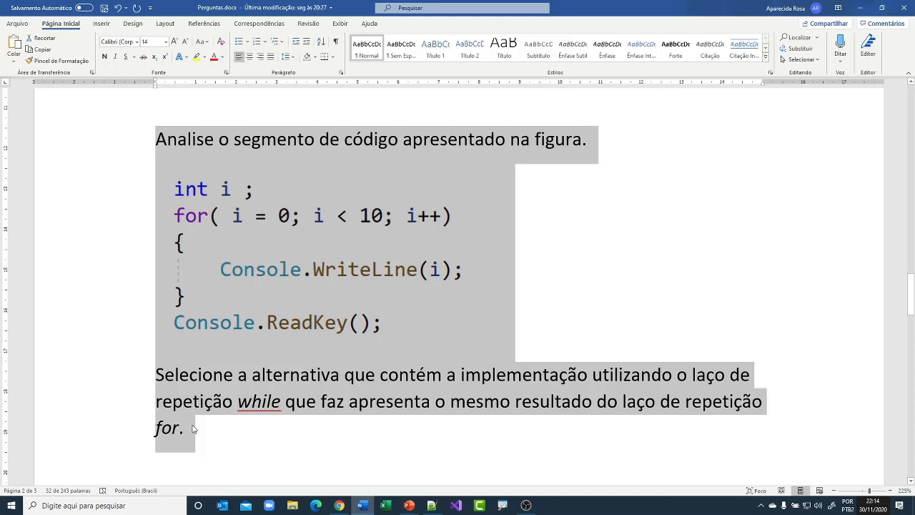
Paste the code-analysis prompt into the new question and attach the q3.png image.
left_click(339, 504)
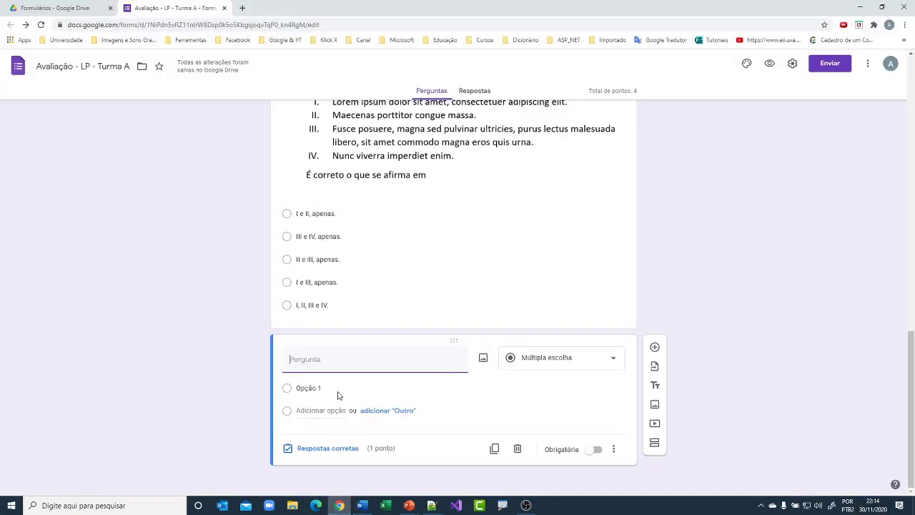
key("ctrl+v")
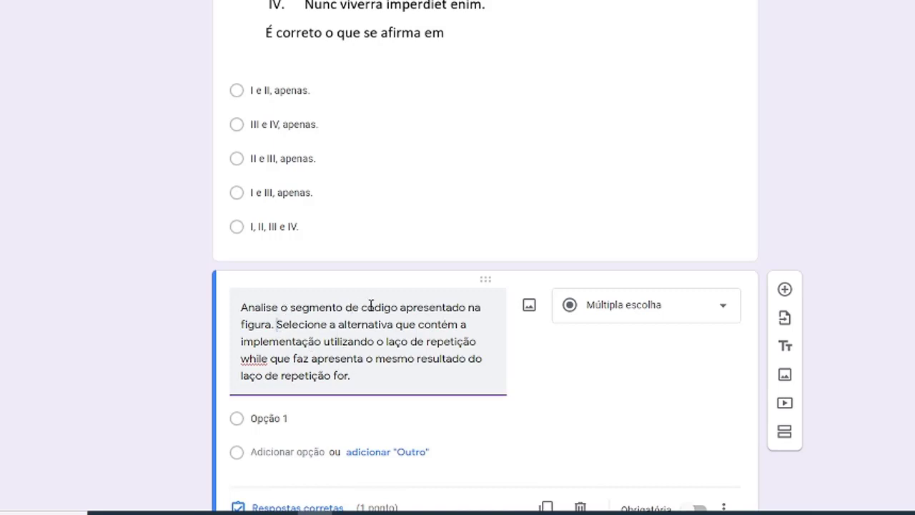
left_click(530, 311)
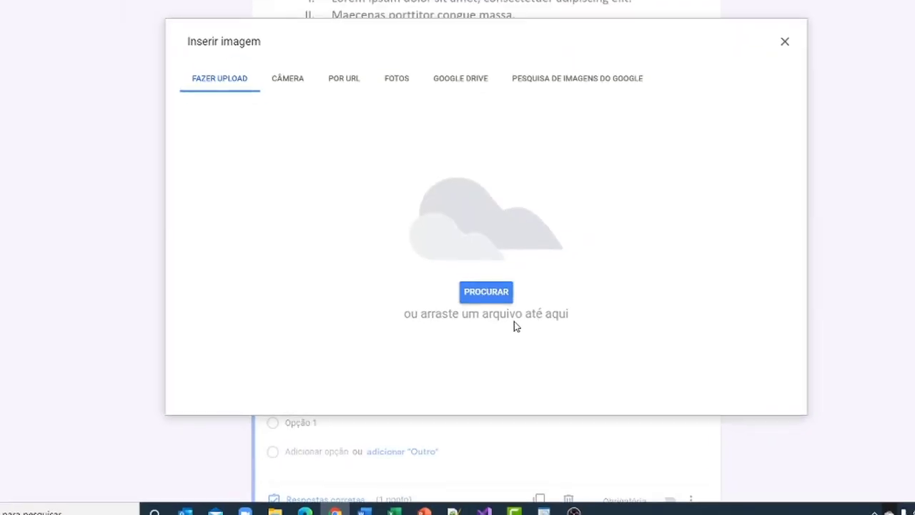
left_click(486, 309)
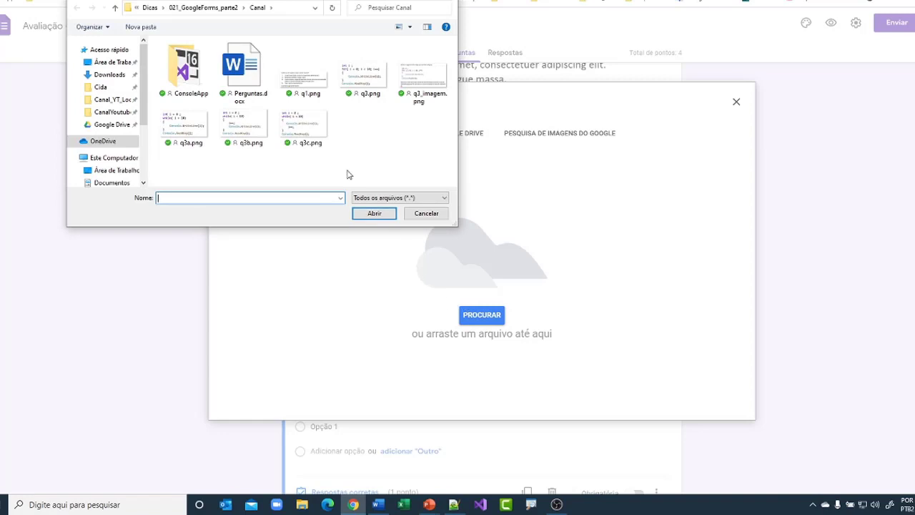
left_click(368, 80)
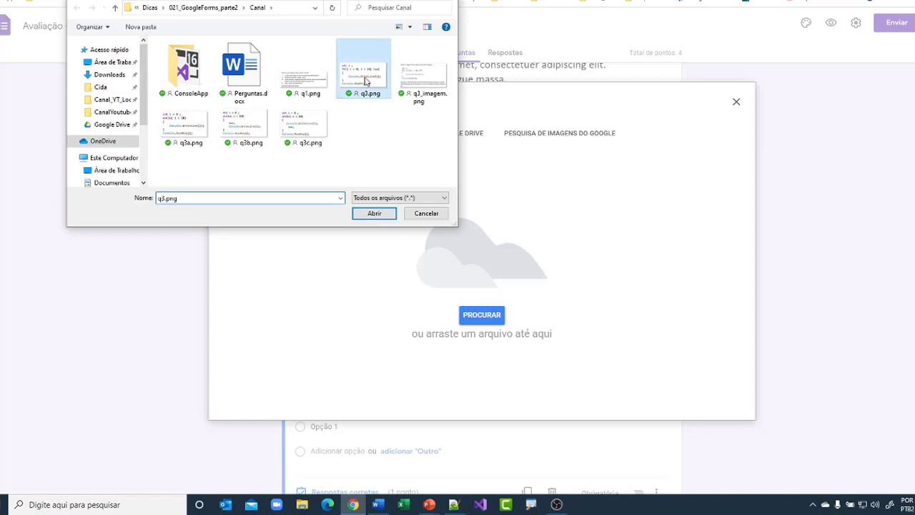
left_click(371, 214)
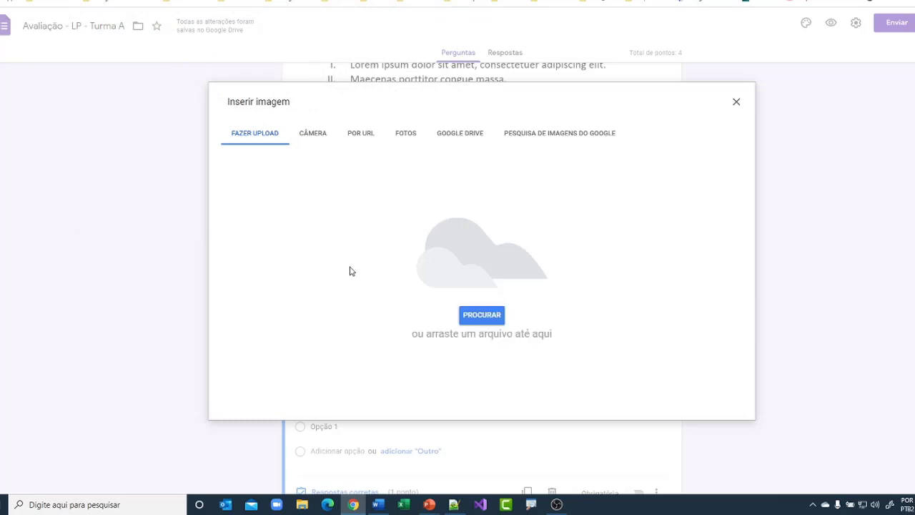
Centre the q3.png code image in the question, then switch back to the Word document.
scroll(468, 281, "down", 2)
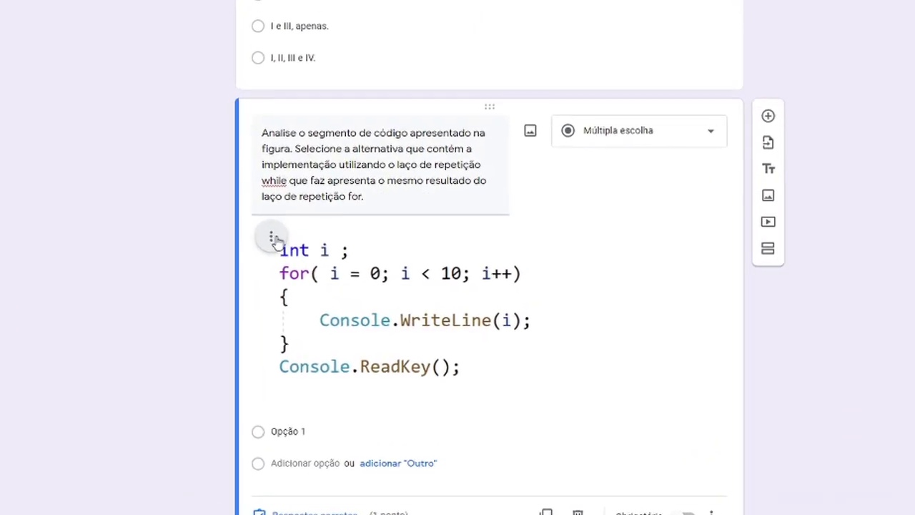
left_click(273, 236)
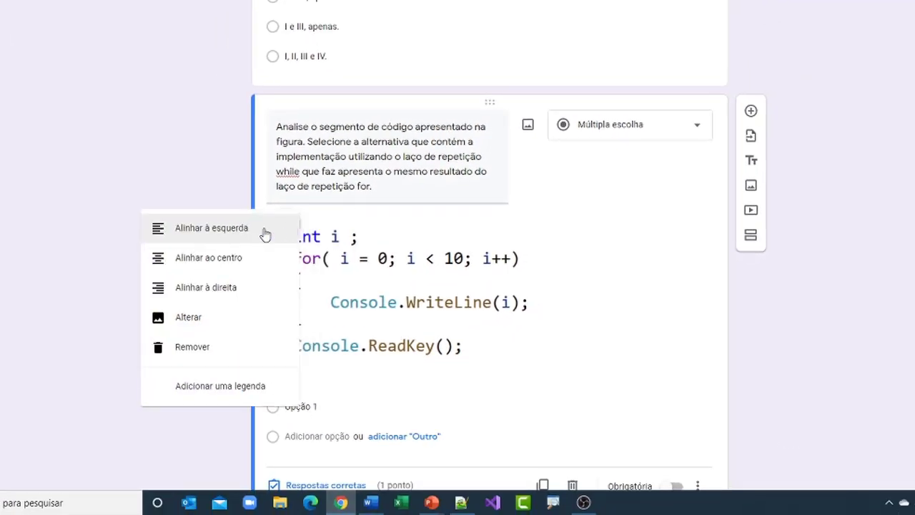
left_click(225, 259)
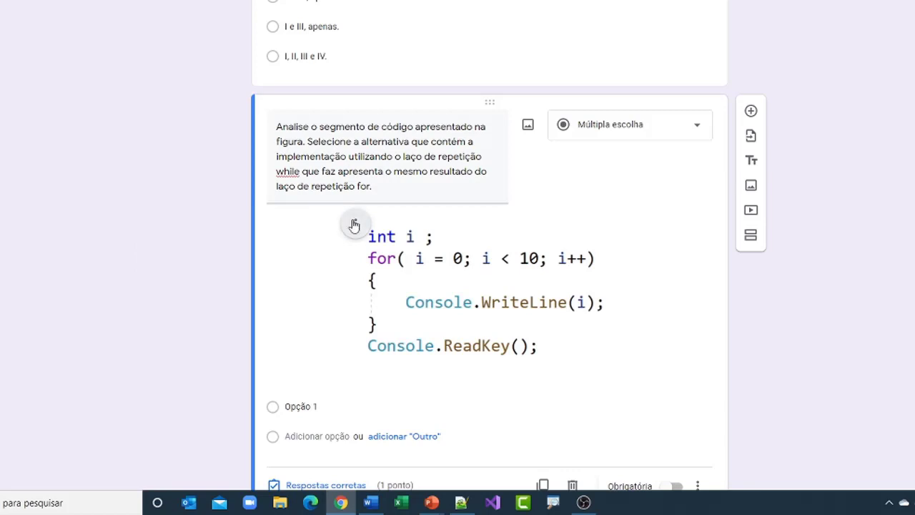
scroll(354, 225, "down", 1)
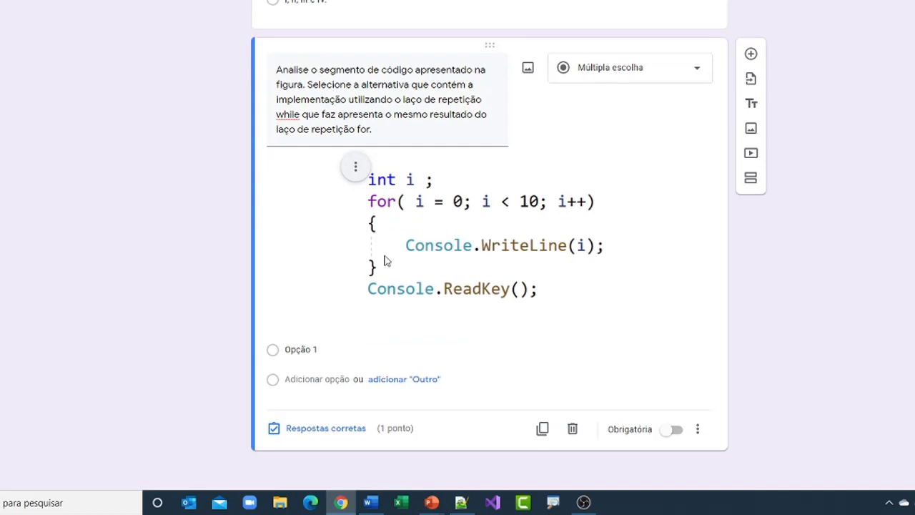
left_click(370, 502)
scroll(344, 330, "down", 10)
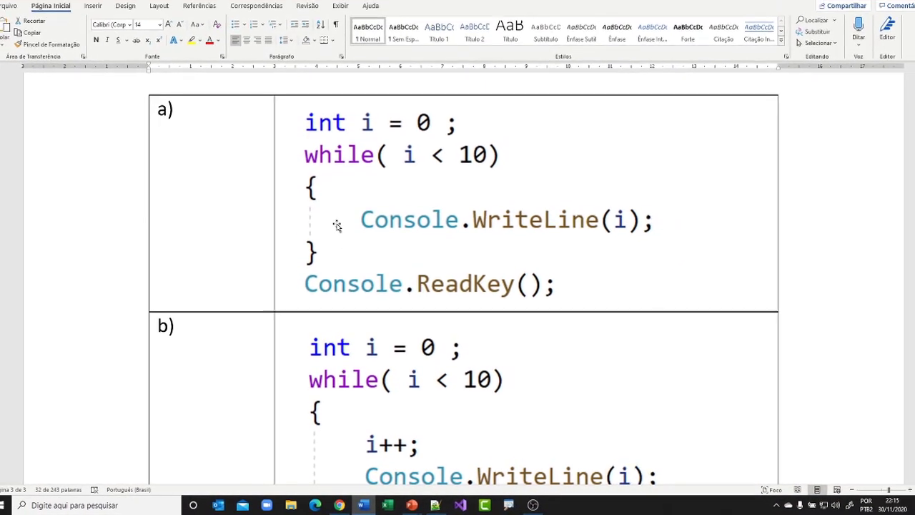
Review the while-loop answer images a), b) and c), select answer a)'s image, and return to the form.
left_click(337, 226)
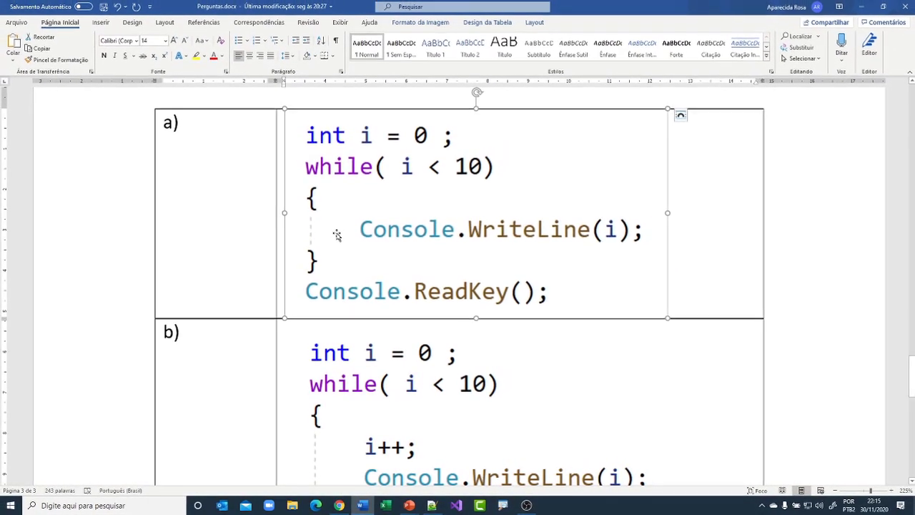
left_click(357, 374)
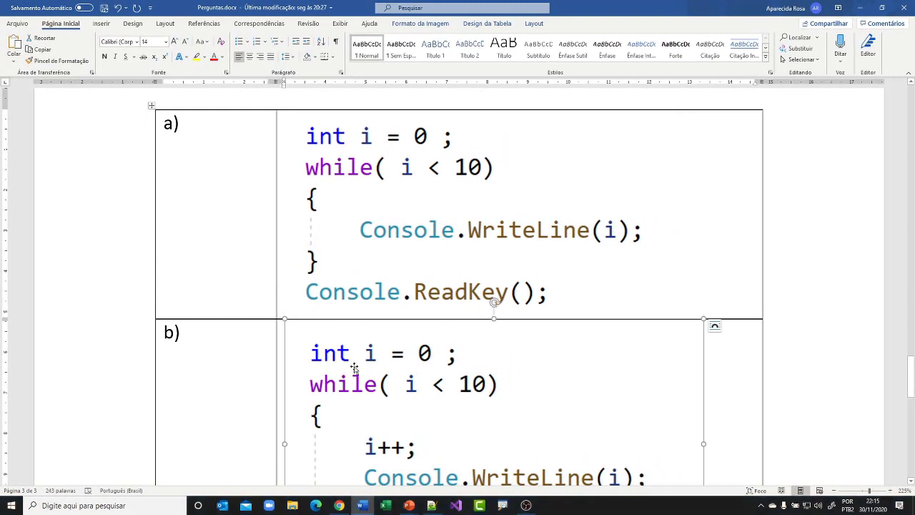
scroll(353, 368, "down", 4)
left_click(352, 368)
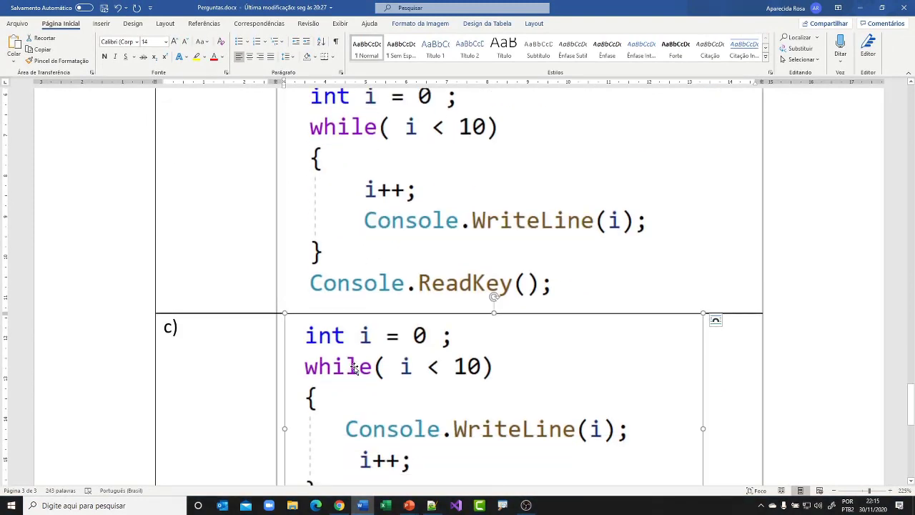
scroll(351, 368, "up", 4)
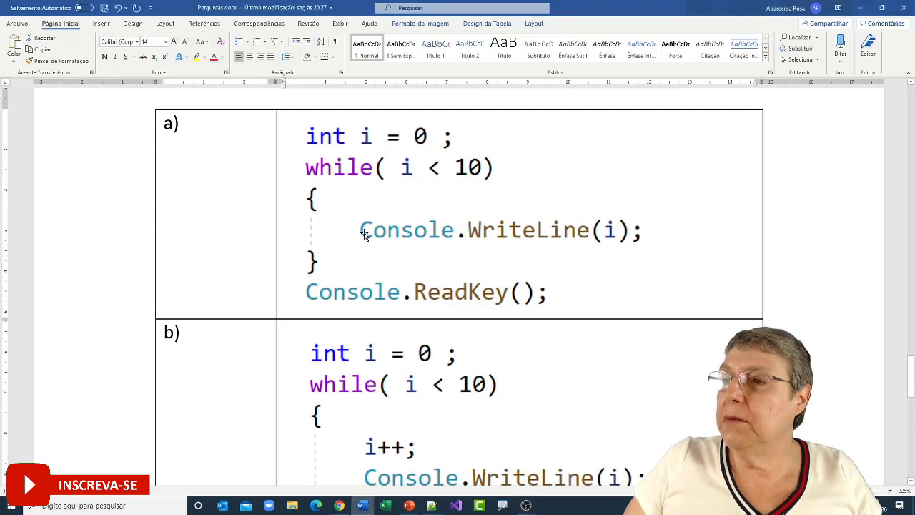
left_click(319, 187)
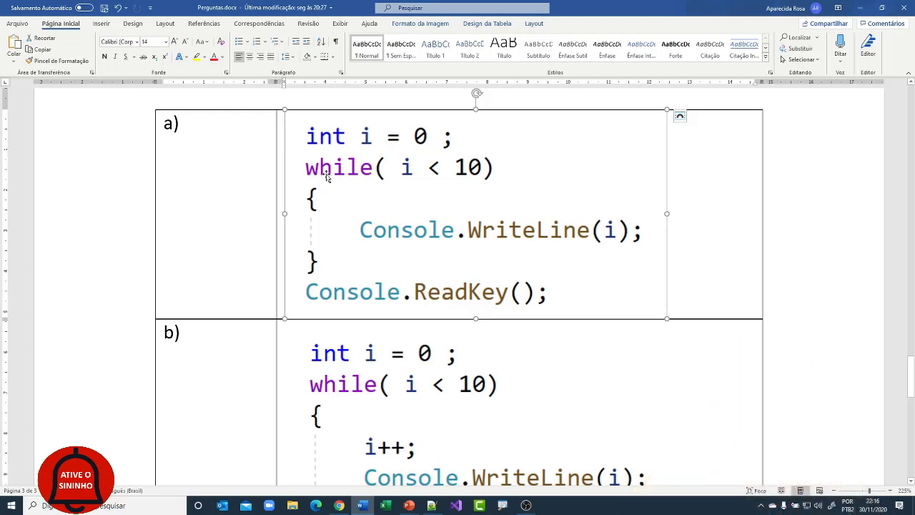
left_click(340, 506)
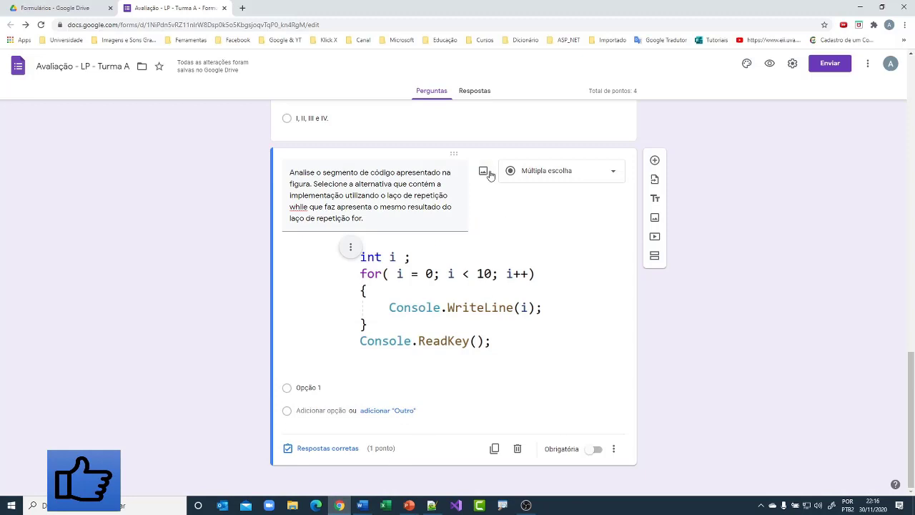
Attach the q3a.png while-loop code image to Opção 1 and add a second answer option.
left_click(320, 388)
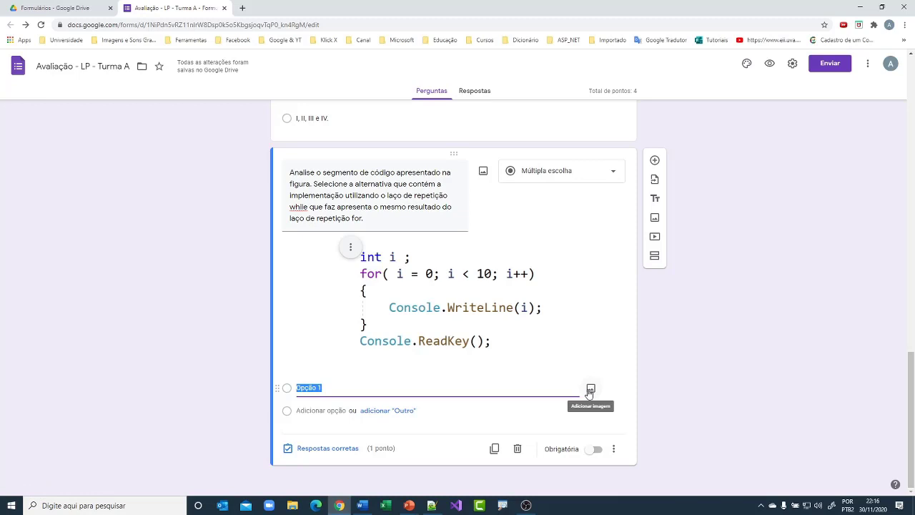
left_click(591, 391)
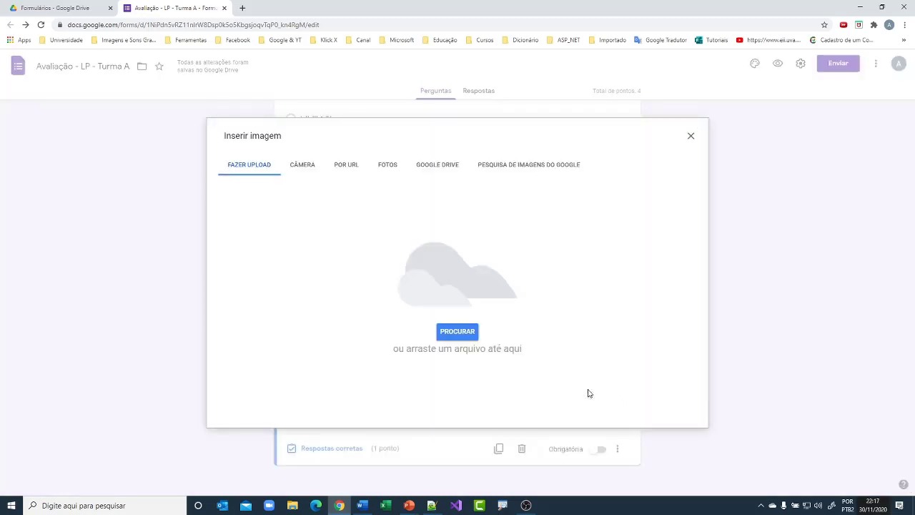
left_click(450, 330)
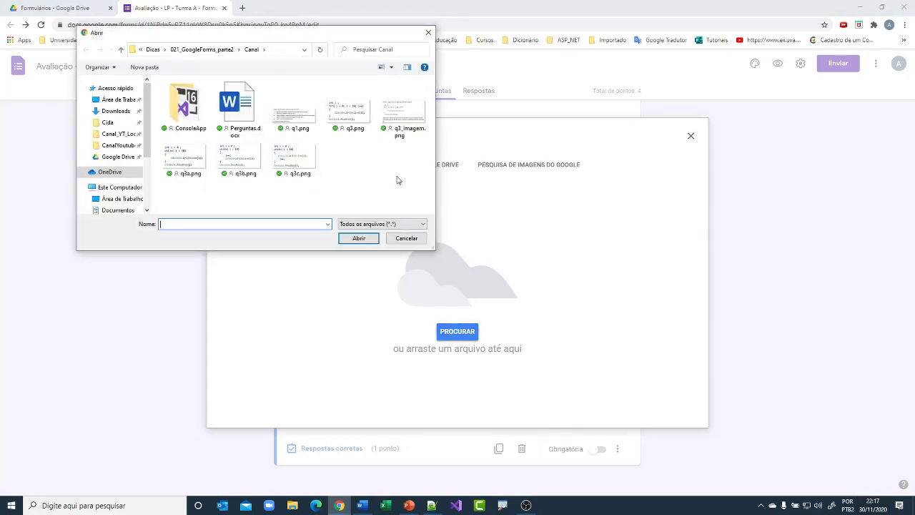
left_click(188, 164)
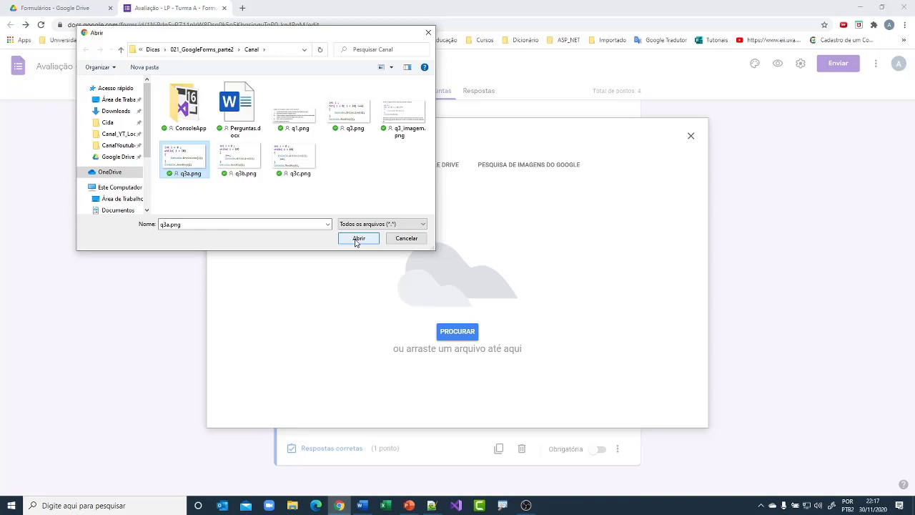
left_click(358, 238)
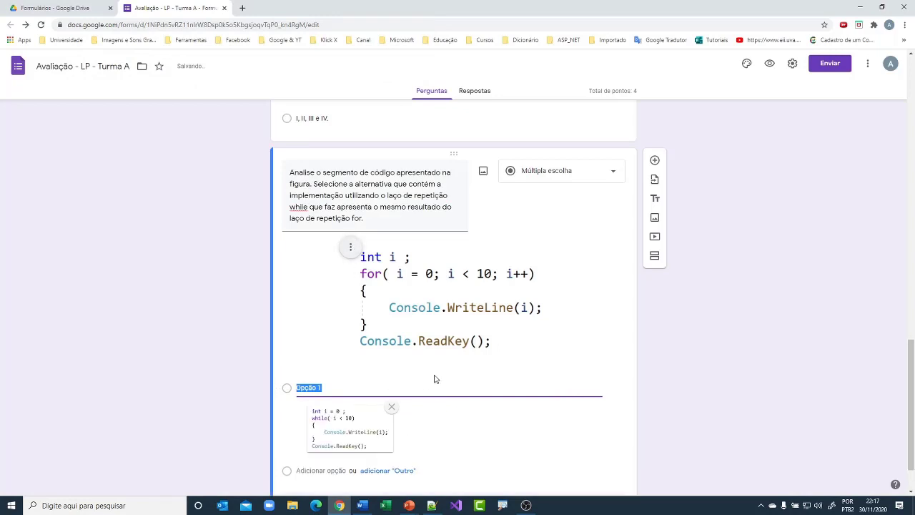
scroll(441, 378, "down", 1)
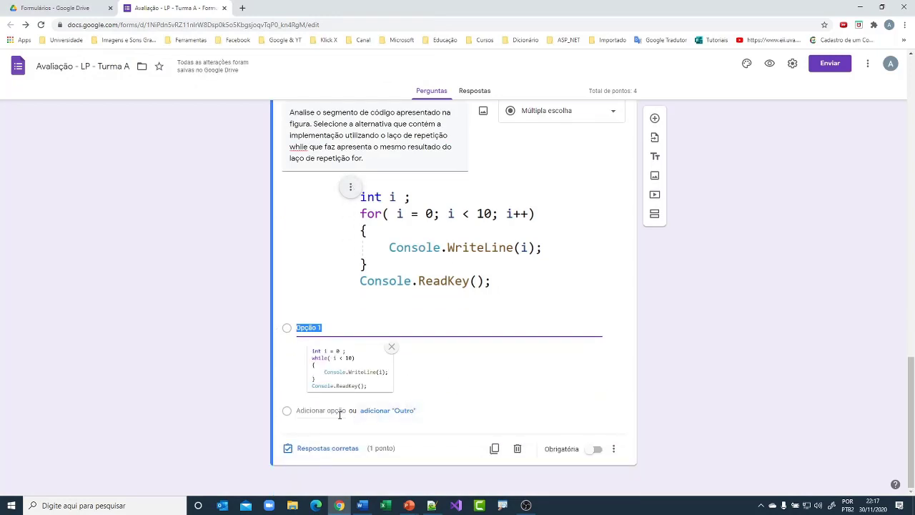
left_click(320, 413)
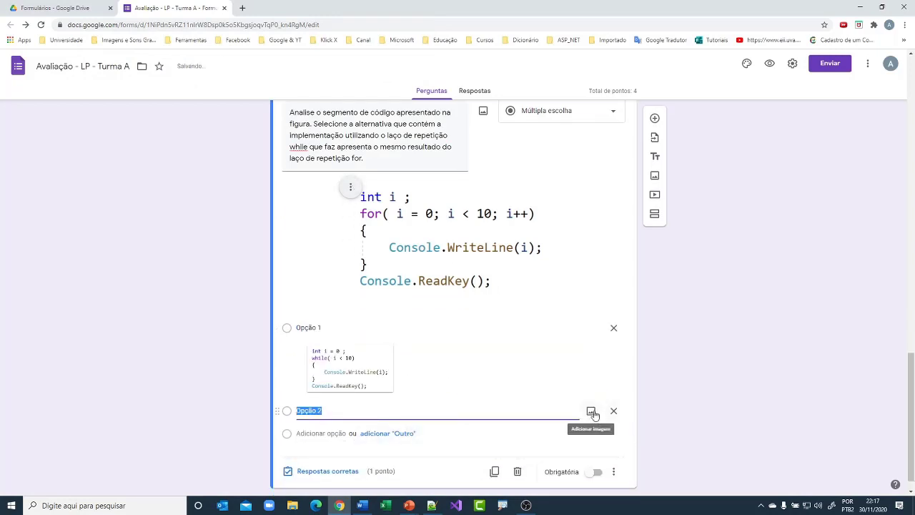
Attach the q3b.png code image to Opção 2.
left_click(590, 411)
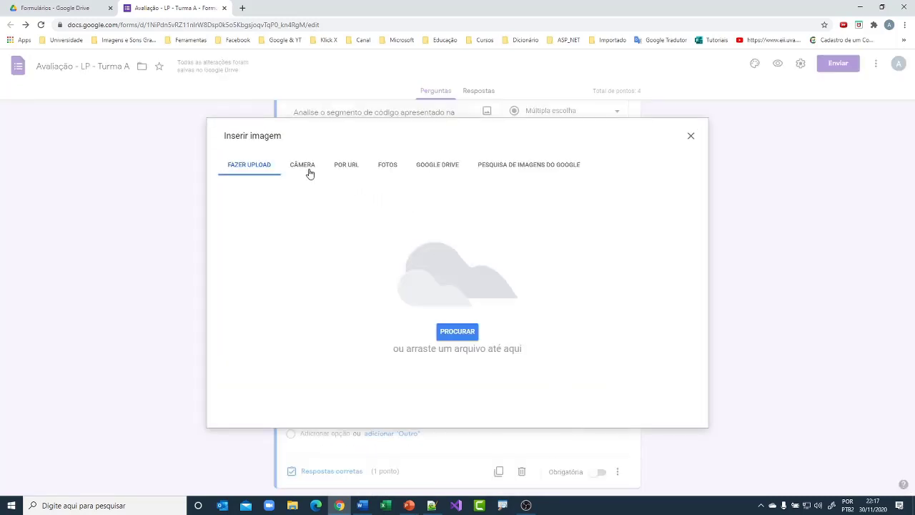
left_click(459, 331)
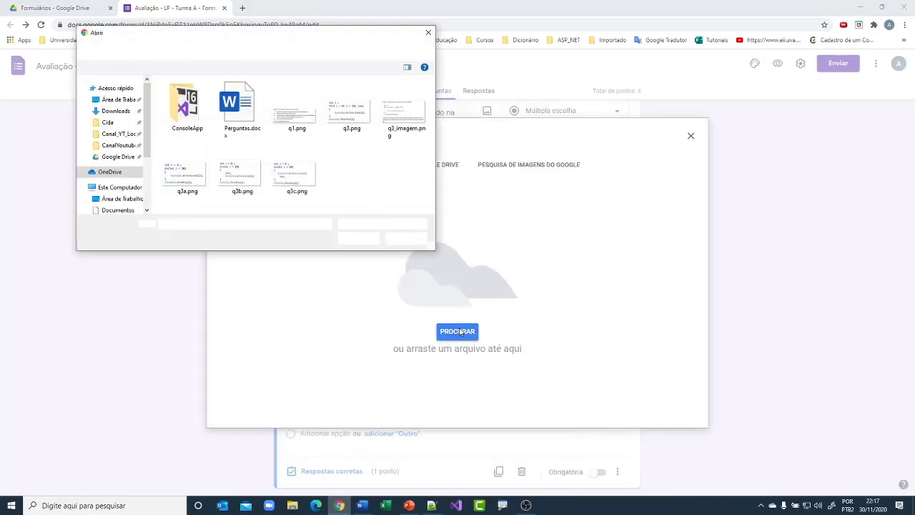
left_click(238, 161)
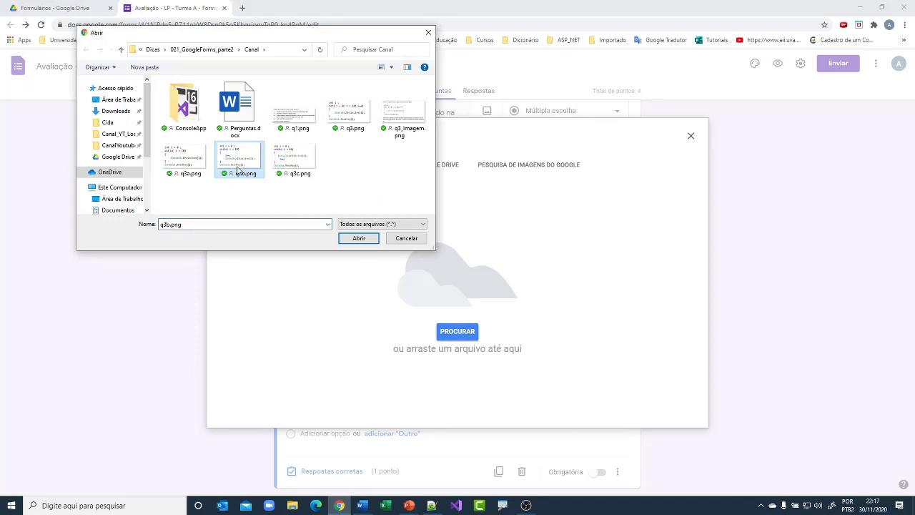
left_click(354, 238)
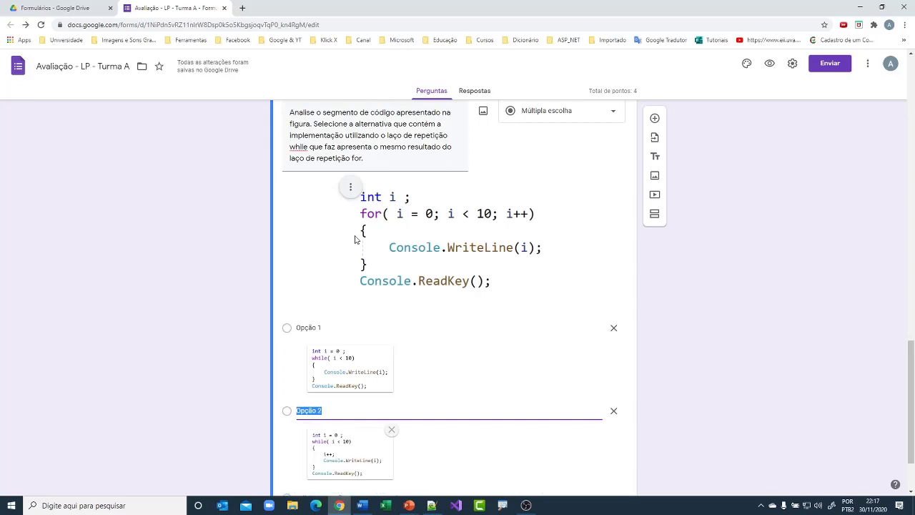
Add a third answer option carrying the q3c.png code image.
scroll(355, 238, "down", 1)
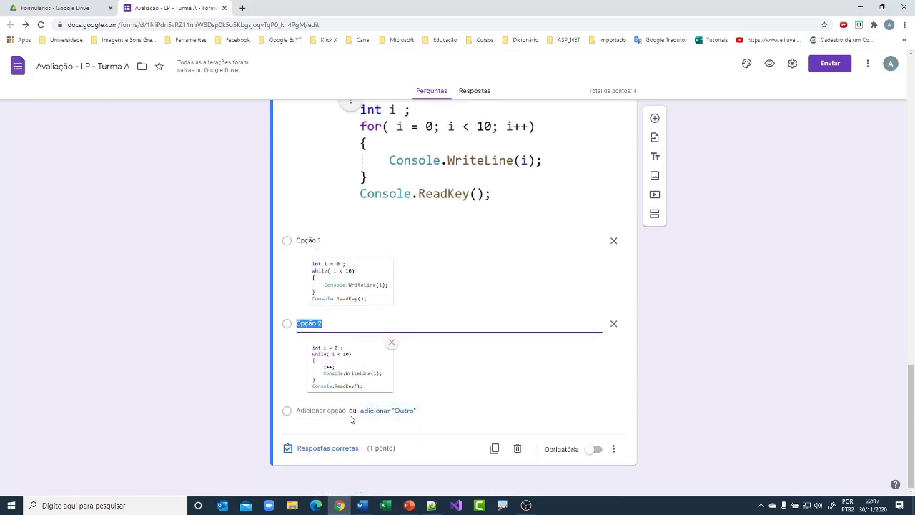
left_click(330, 411)
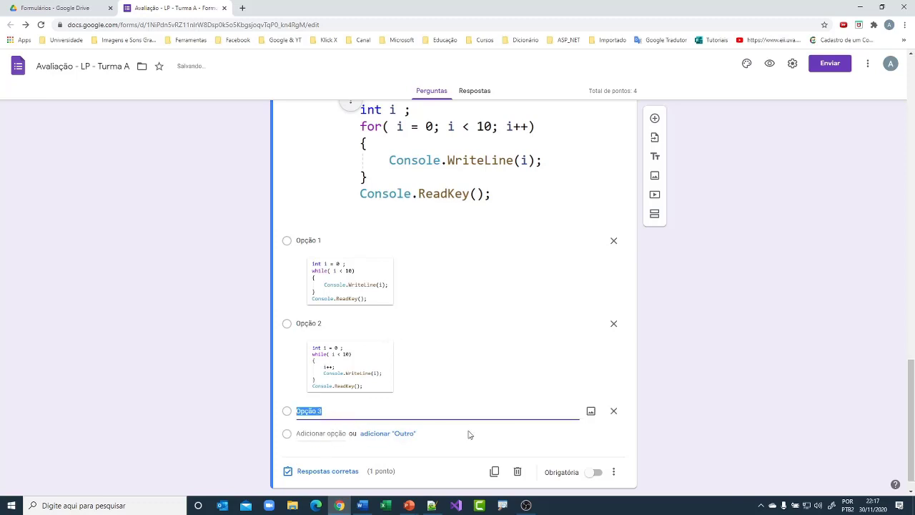
left_click(592, 414)
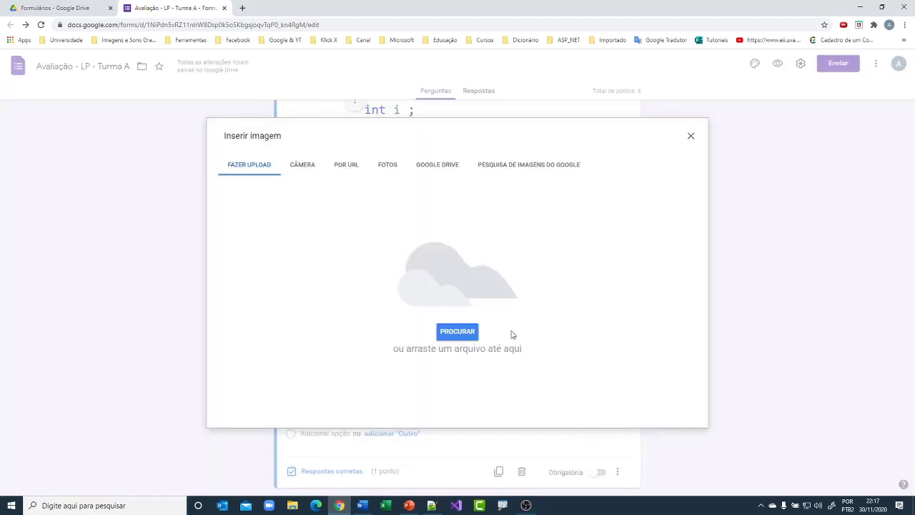
left_click(449, 331)
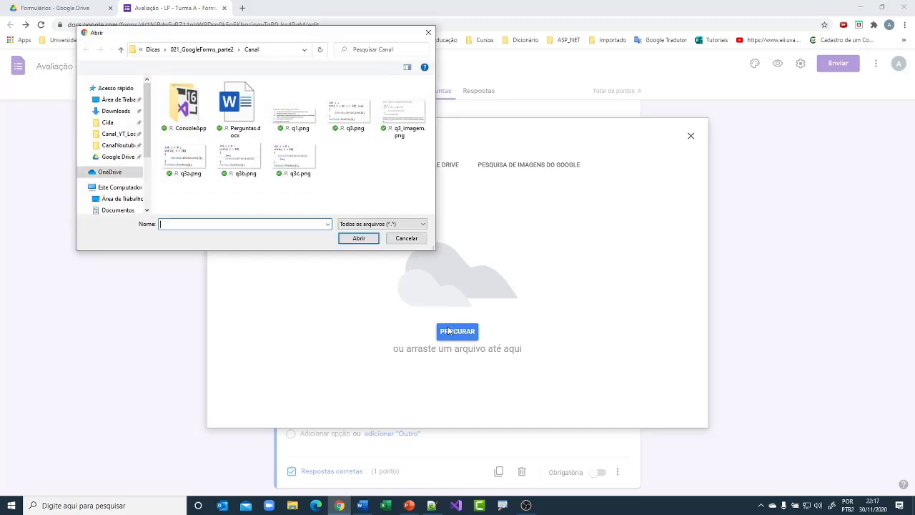
left_click(298, 158)
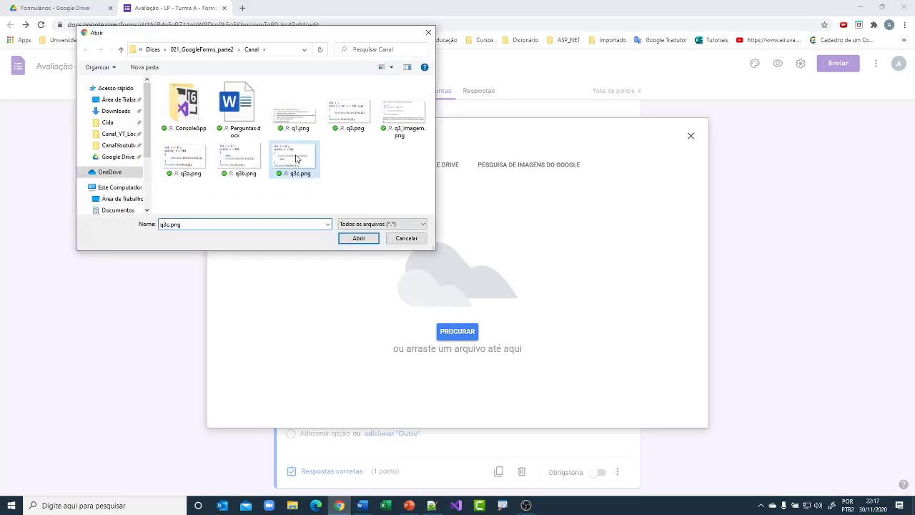
left_click(359, 238)
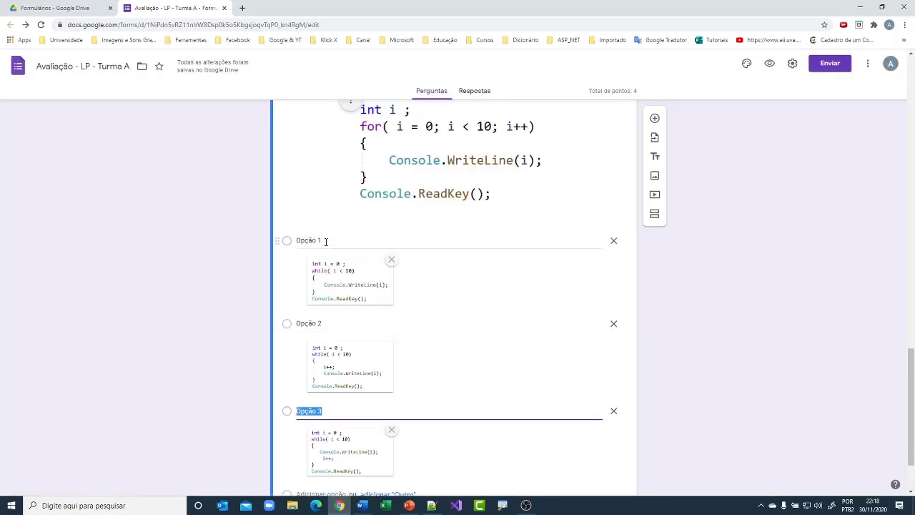
Relabel the three image options Opção 1, 2 and 3 as Figura A, Figura B and Figura C.
left_click(326, 242)
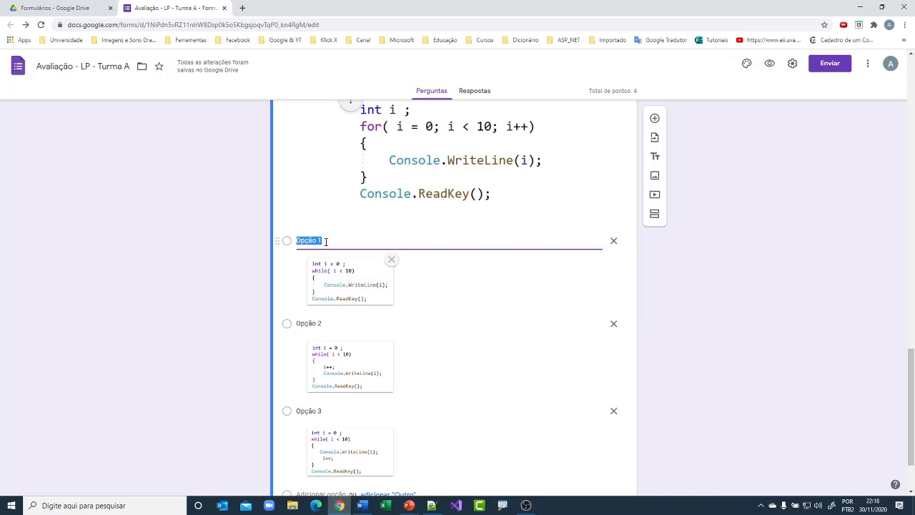
type("Fibura")
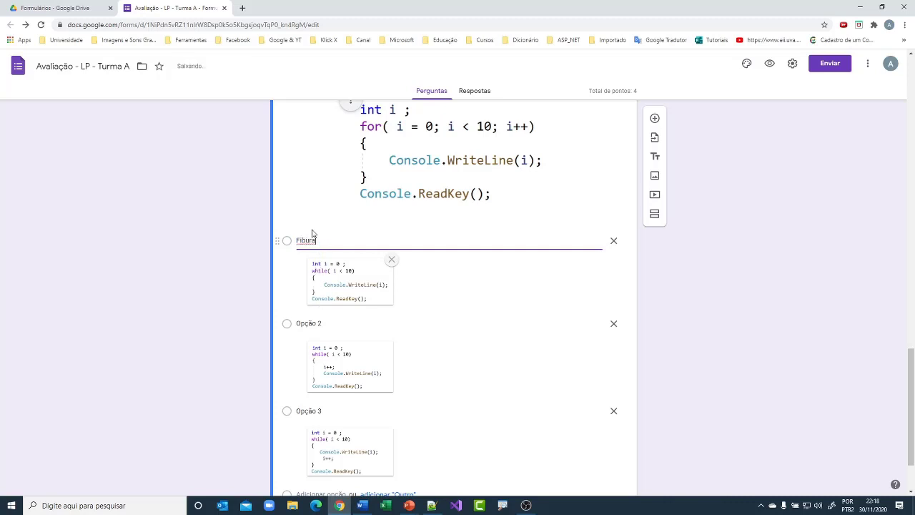
key("BackSpace")
key("BackSpace")
left_click(330, 323)
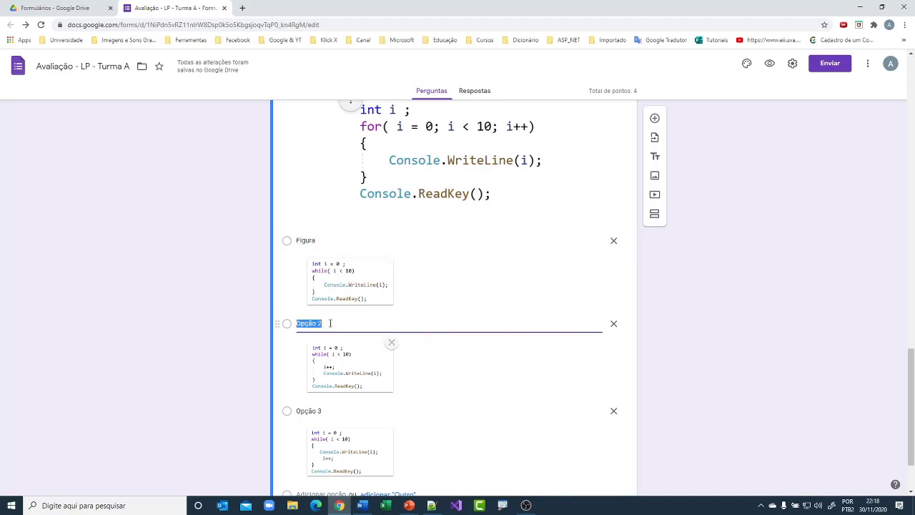
type("Figura B")
left_click(331, 237)
left_click(331, 237)
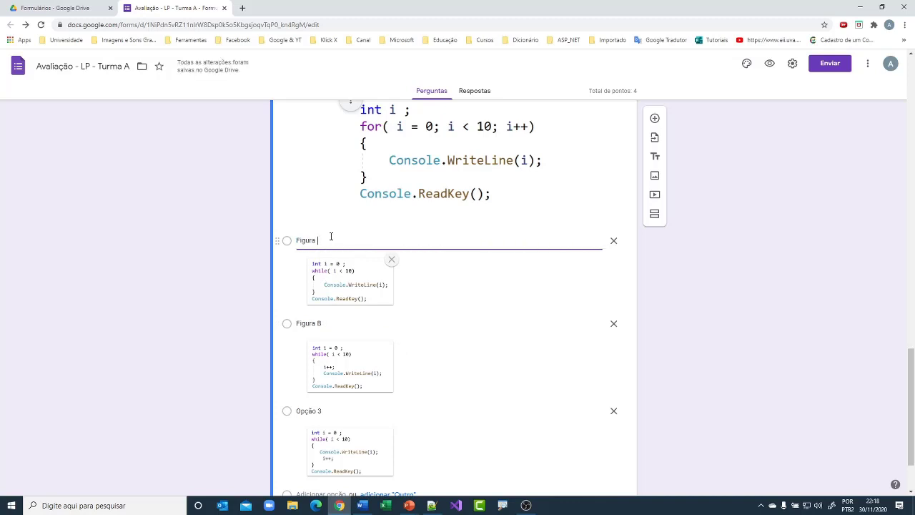
left_click(312, 410)
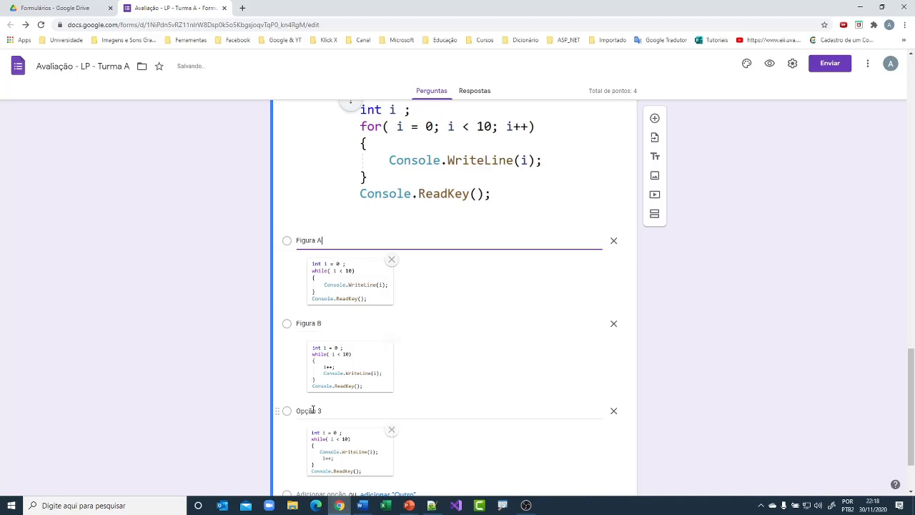
type("Fi")
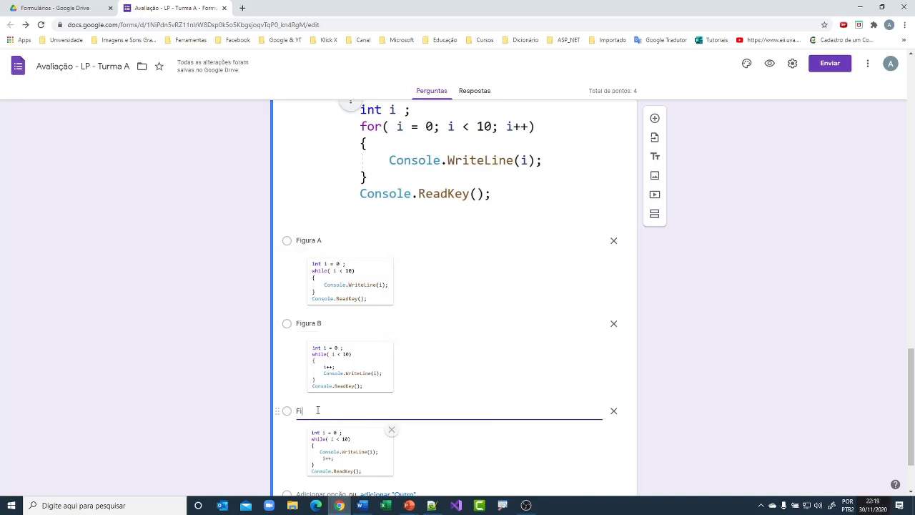
type("gura")
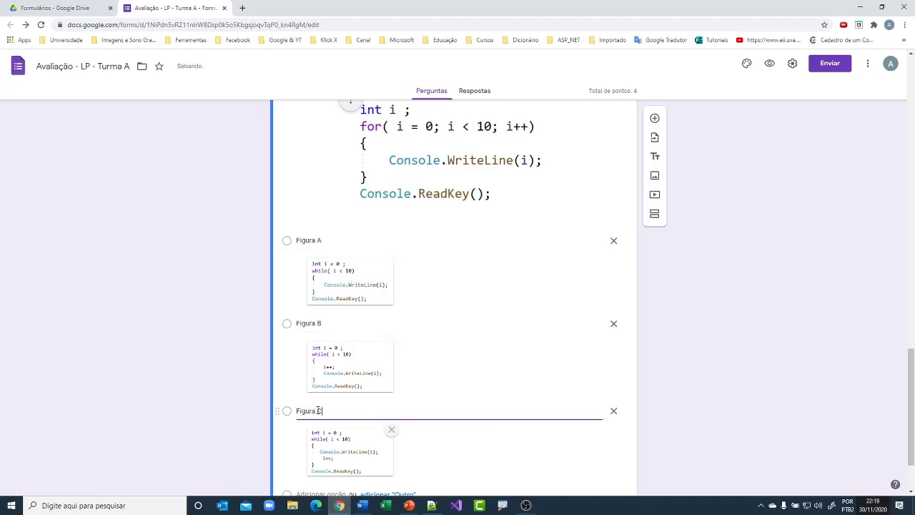
type(" C")
scroll(492, 299, "down", 2)
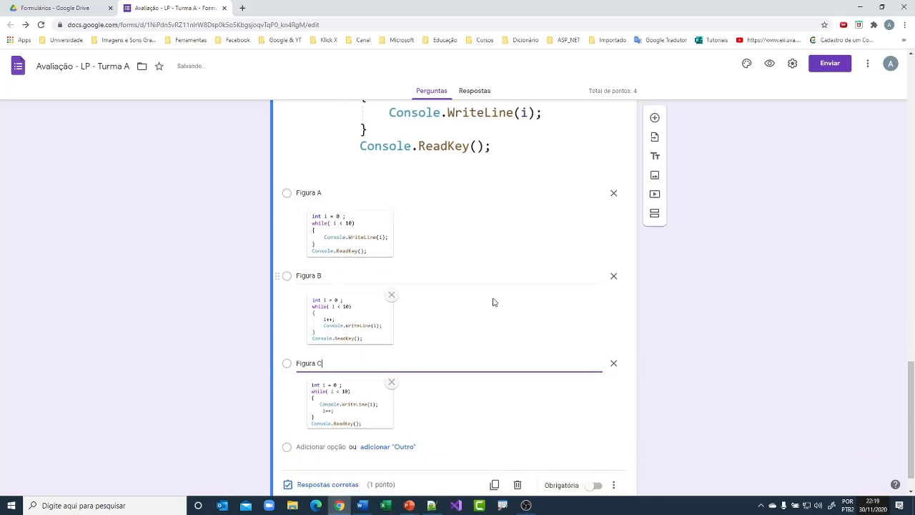
Make the while-loop code question required and shuffle its answer option order.
left_click(596, 449)
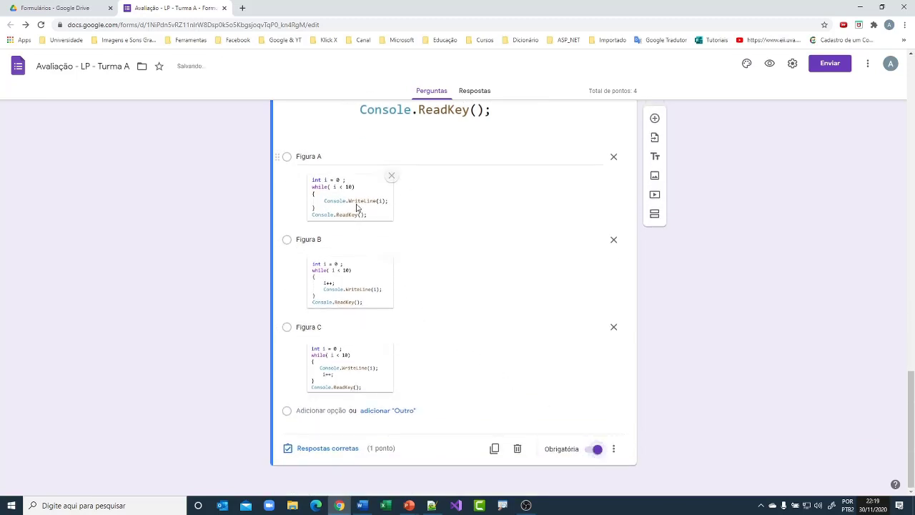
left_click(619, 449)
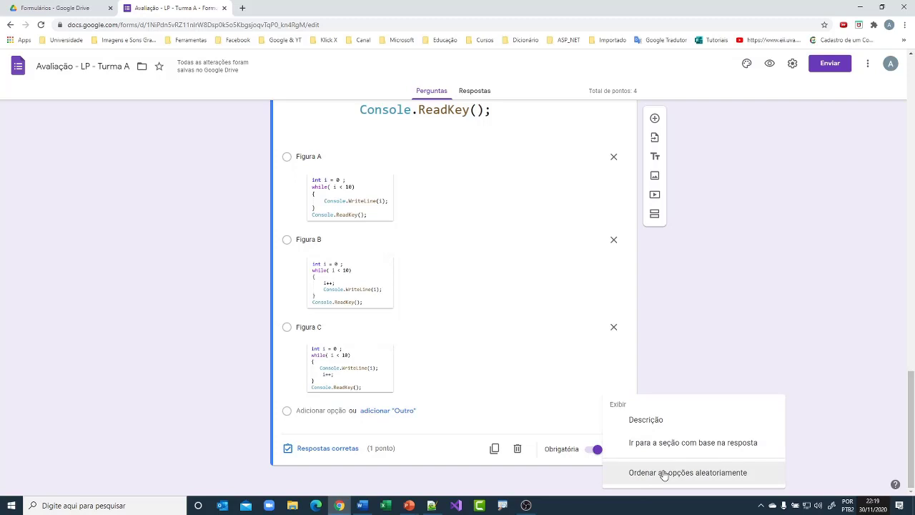
left_click(664, 475)
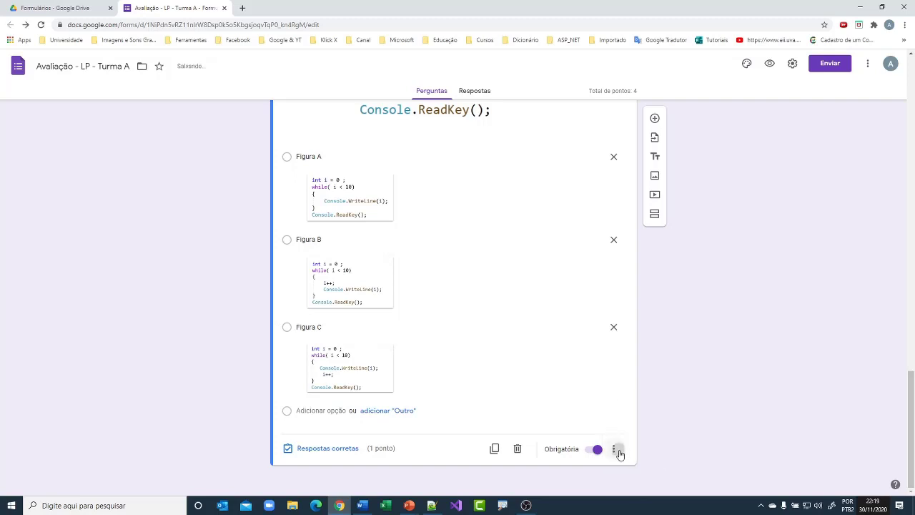
left_click(620, 454)
left_click(642, 474)
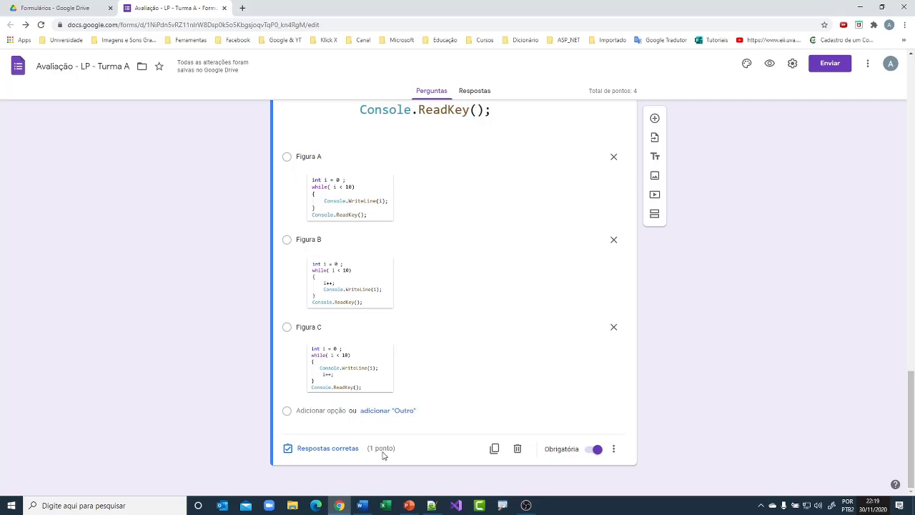
In the answer key, set the question to 2 points with Figura C as correct.
left_click(333, 448)
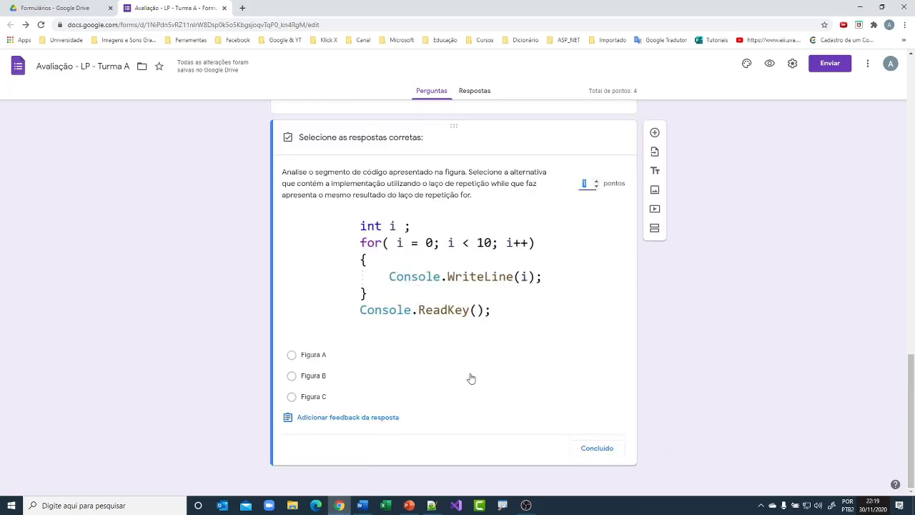
left_click(596, 183)
scroll(512, 327, "down", 2)
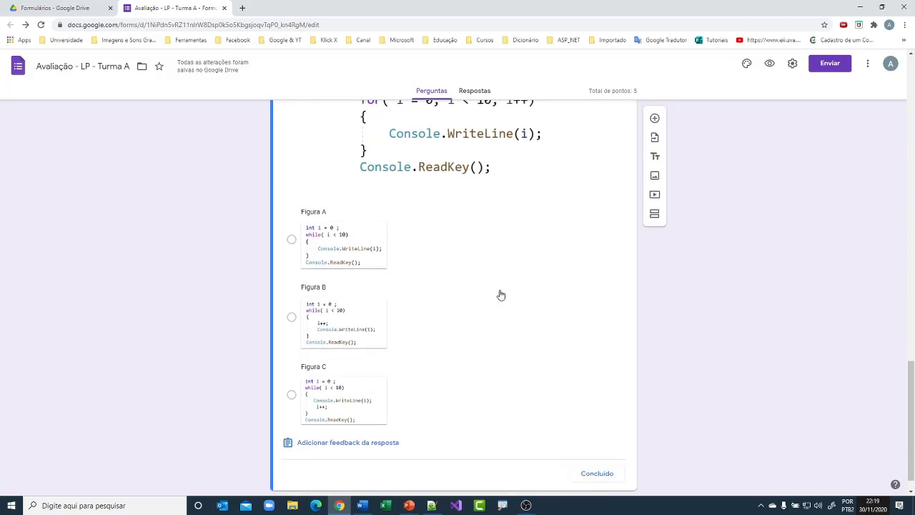
left_click(291, 396)
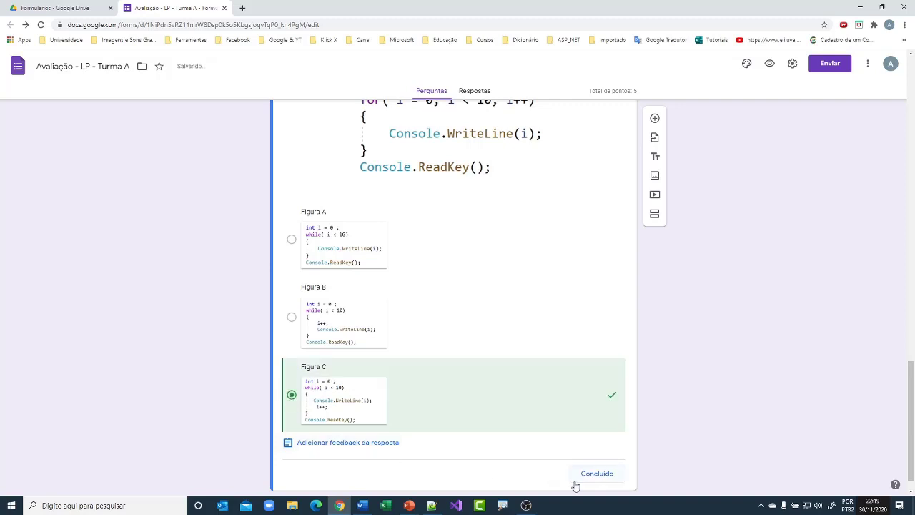
left_click(596, 474)
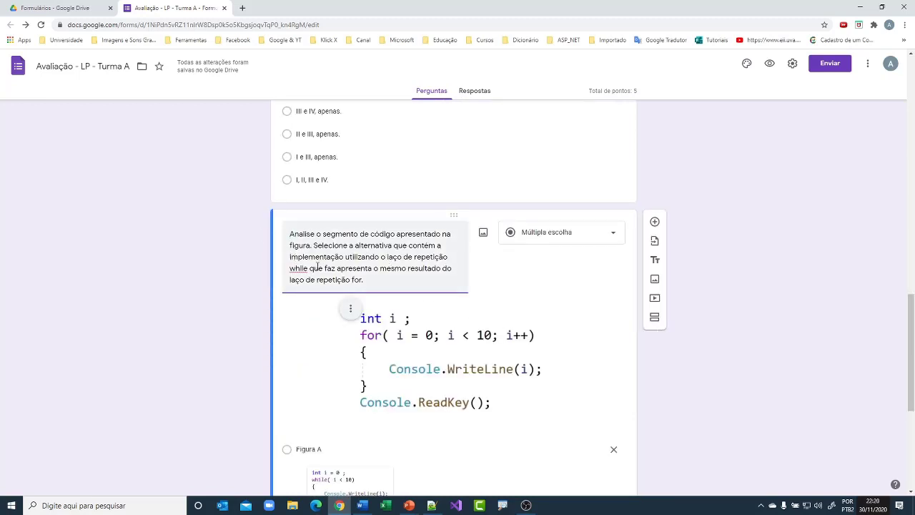
Duplicate the while-loop code question and clear the copy's title text.
scroll(324, 246, "down", 4)
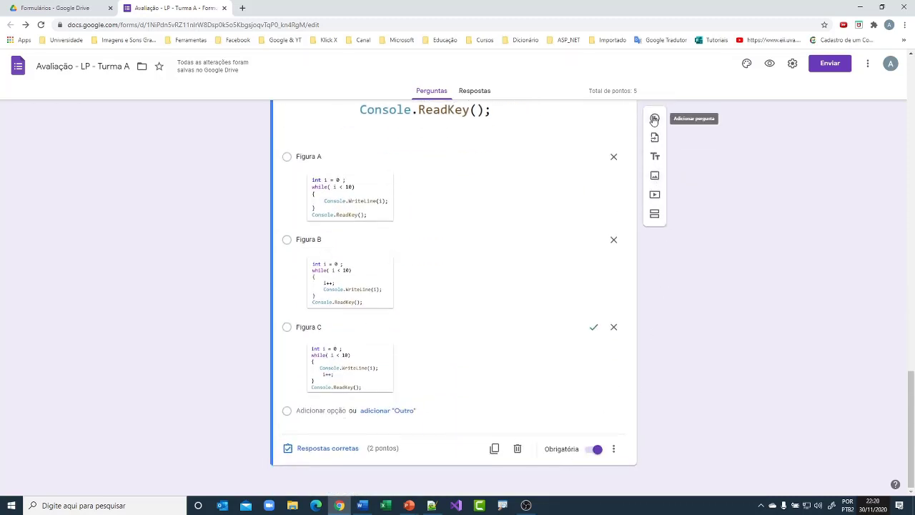
left_click(494, 451)
scroll(484, 386, "down", 3)
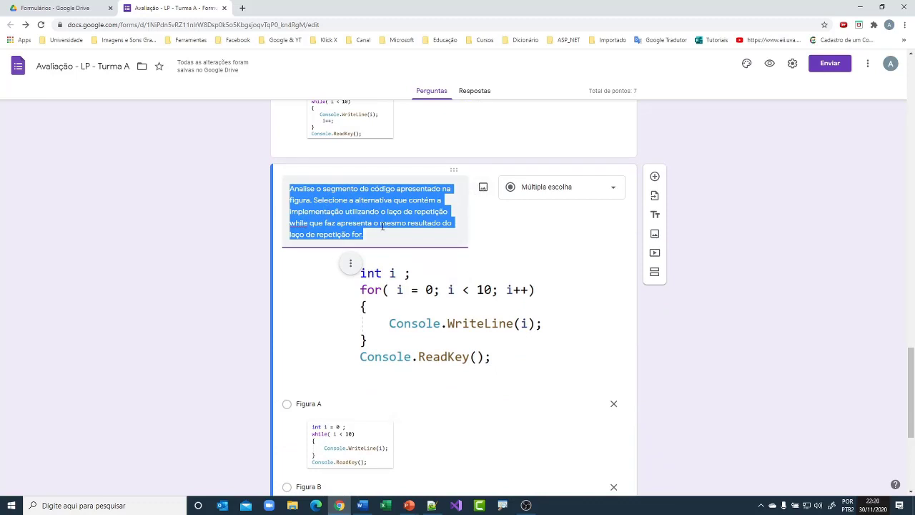
key("BackSpace")
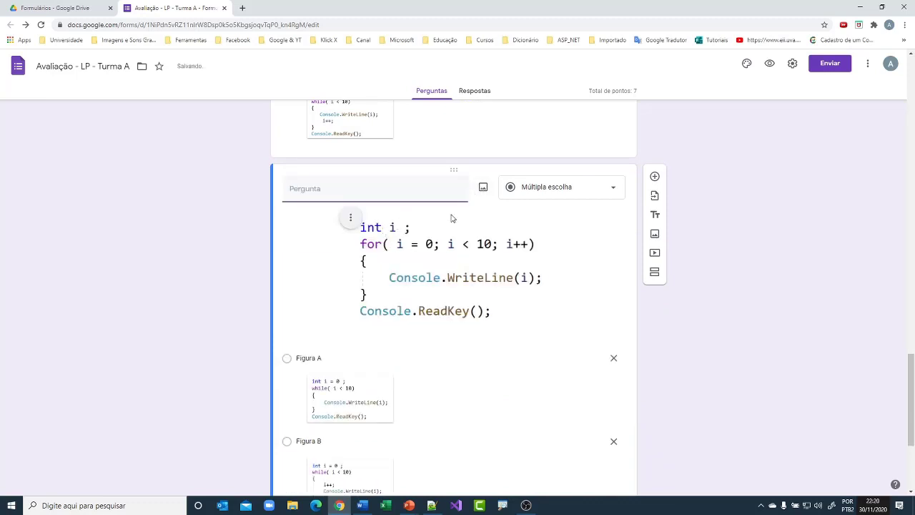
Upload q3_imagem.png as the image in the copied question's title.
left_click(484, 189)
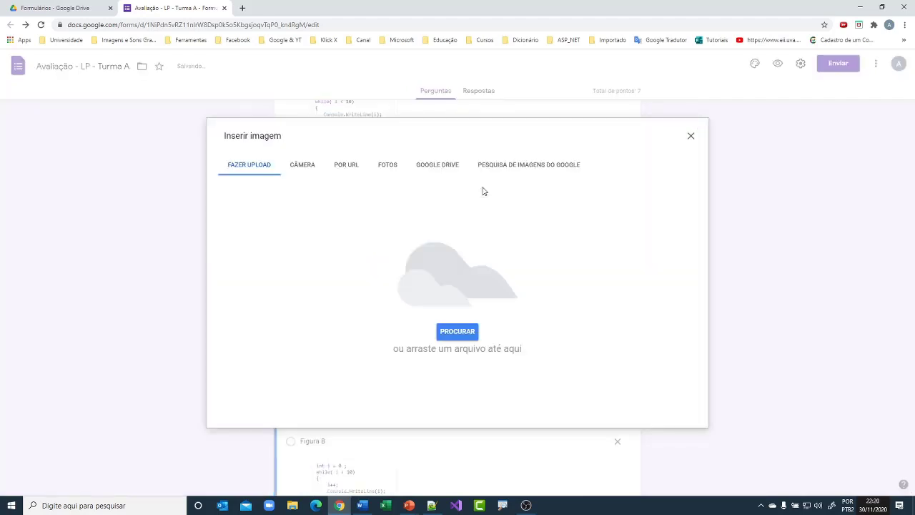
left_click(460, 331)
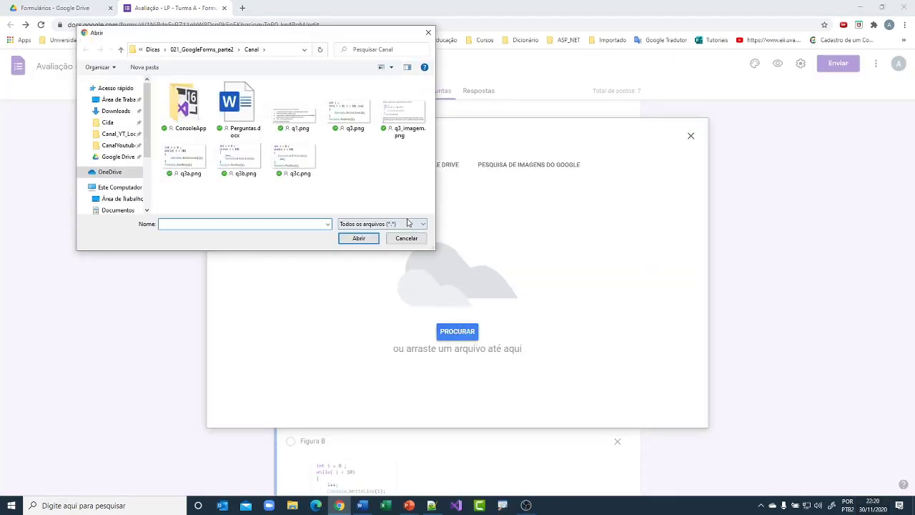
left_click(402, 116)
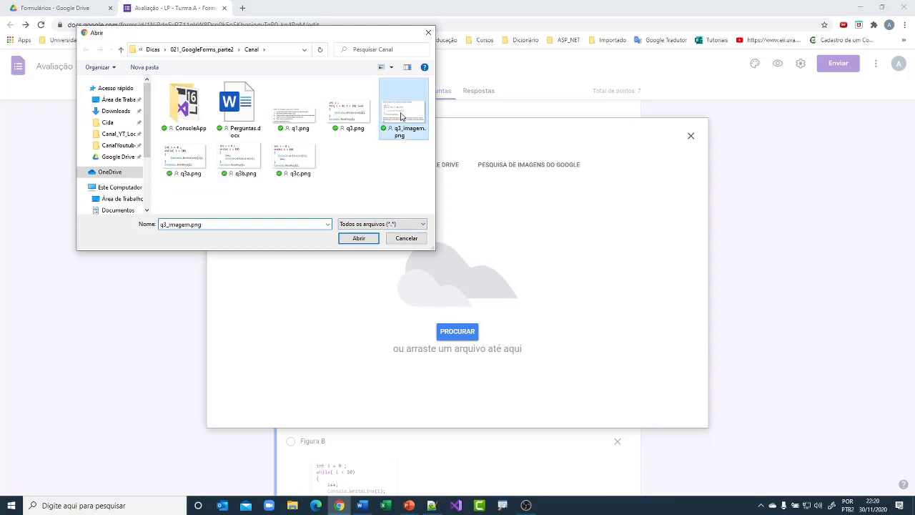
left_click(359, 238)
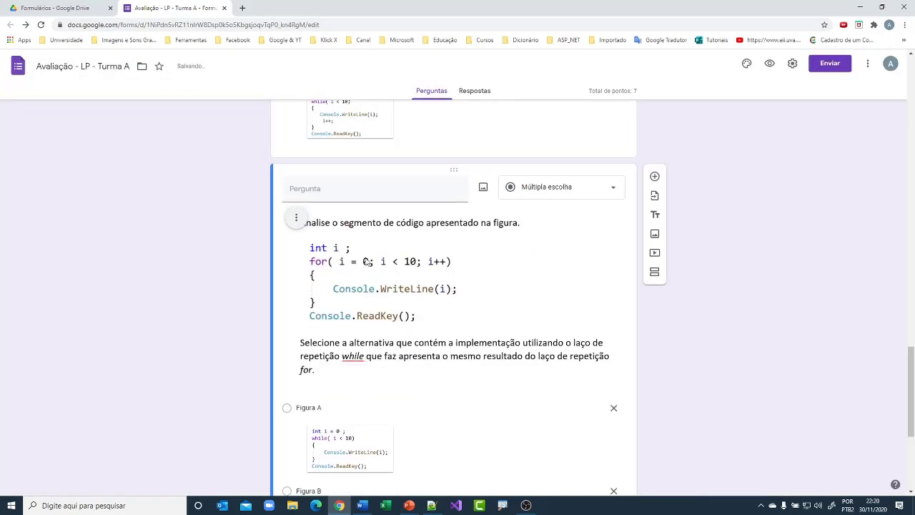
left_click(527, 256)
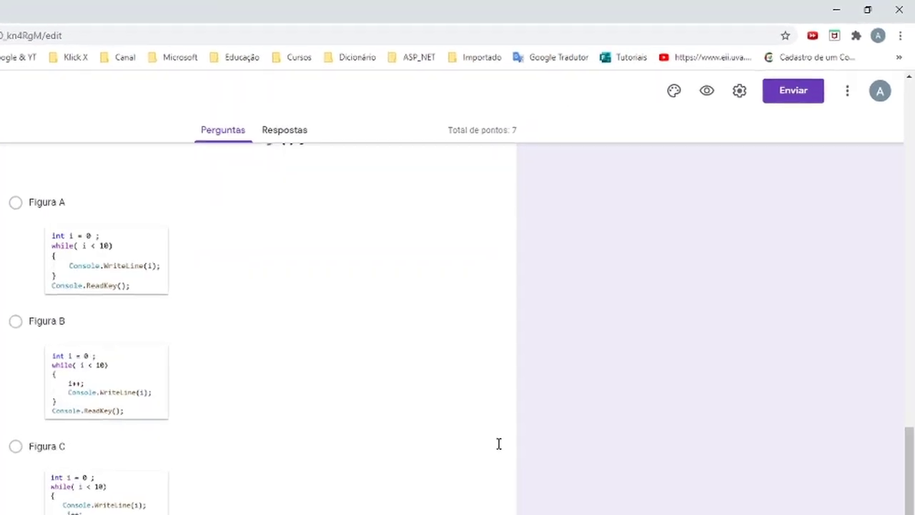
scroll(583, 354, "up", 3)
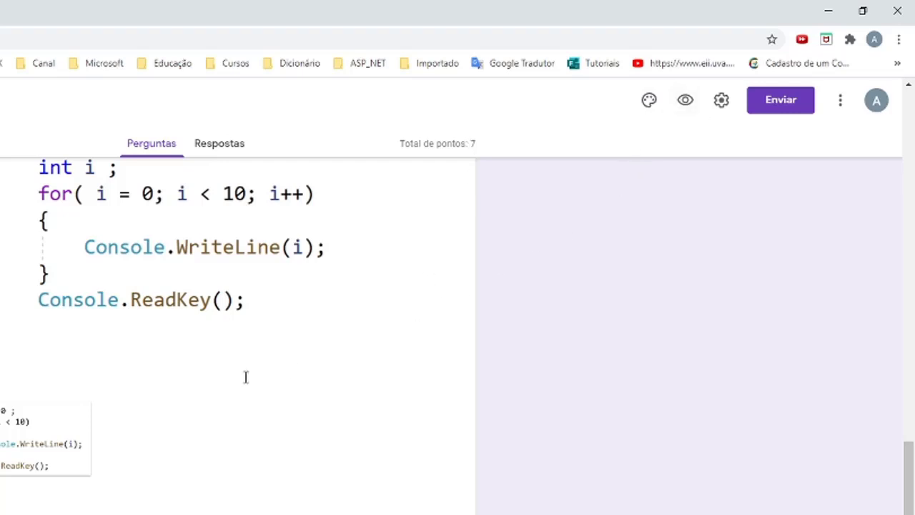
scroll(245, 376, "up", 3)
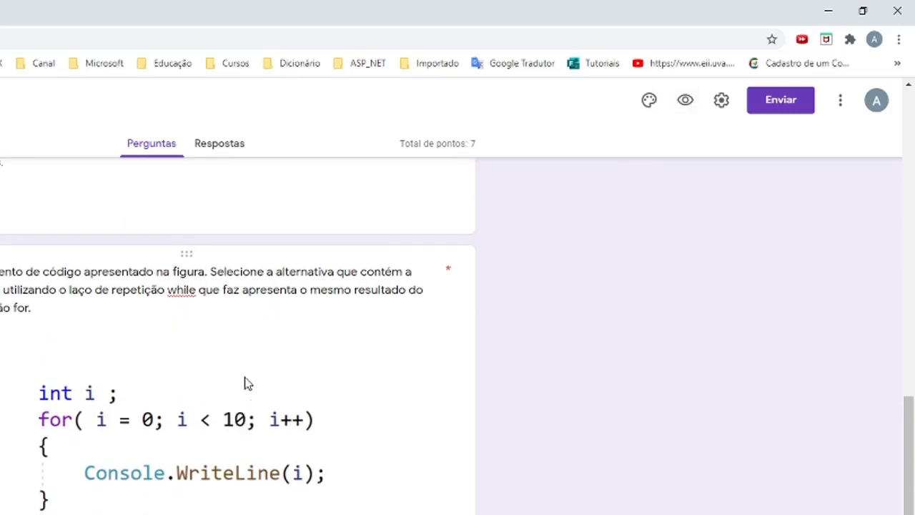
scroll(246, 379, "up", 1)
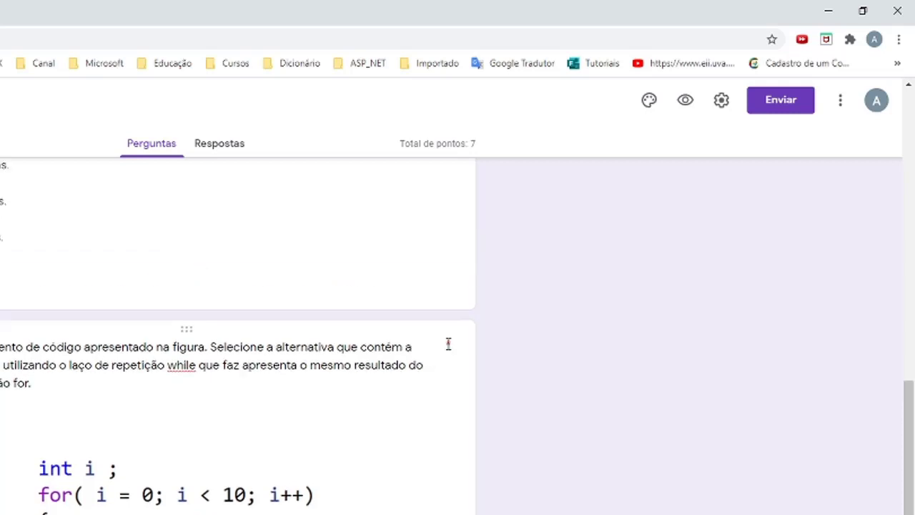
scroll(448, 347, "up", 5)
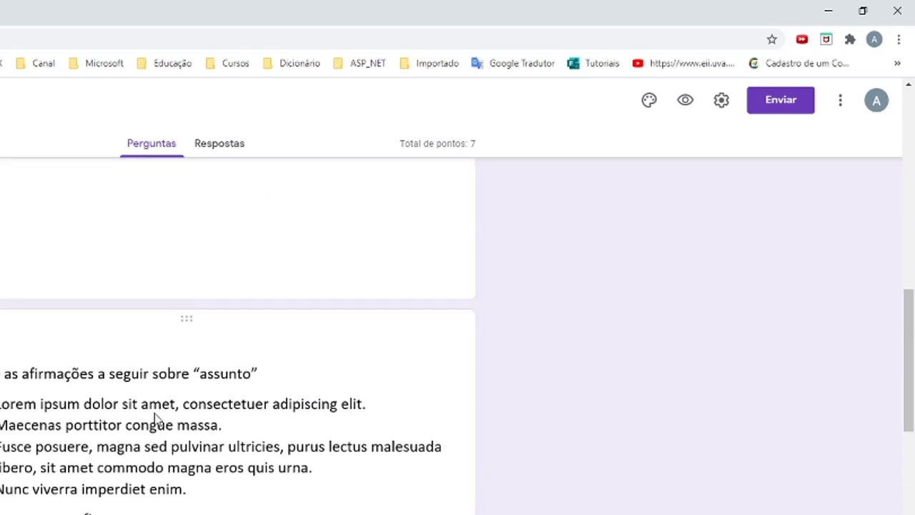
scroll(163, 419, "down", 2)
scroll(163, 419, "up", 2)
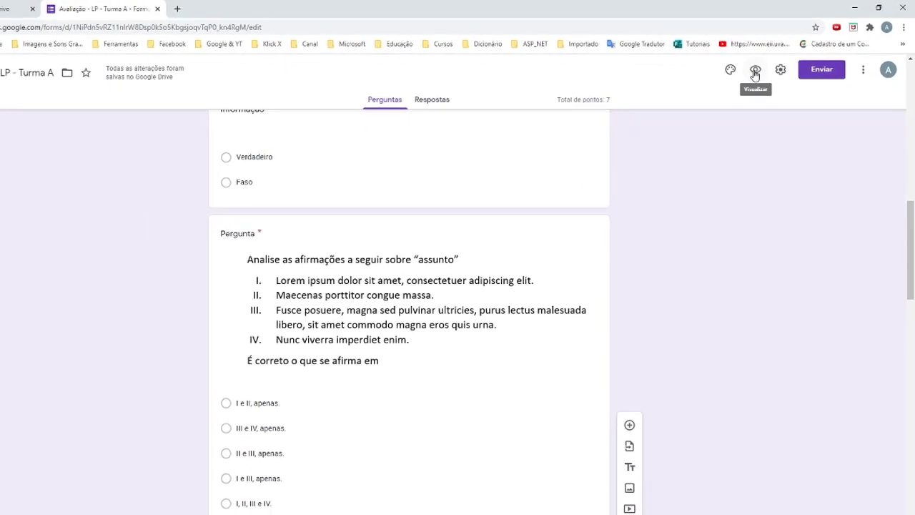
Open the quiz preview and enter the respondent's e-mail address.
left_click(709, 92)
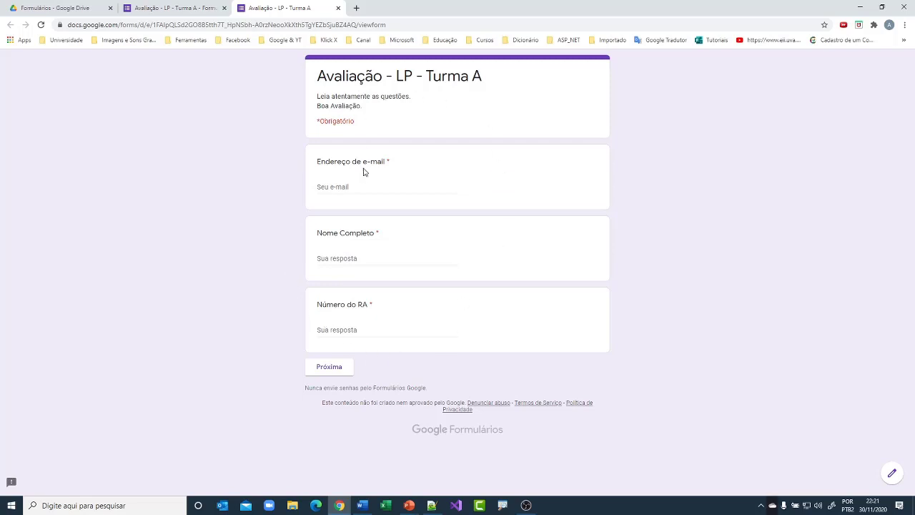
left_click(330, 369)
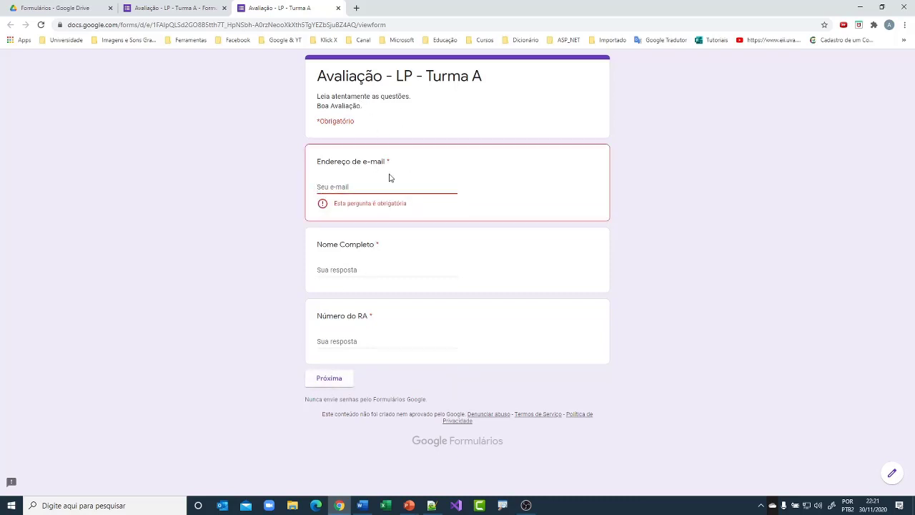
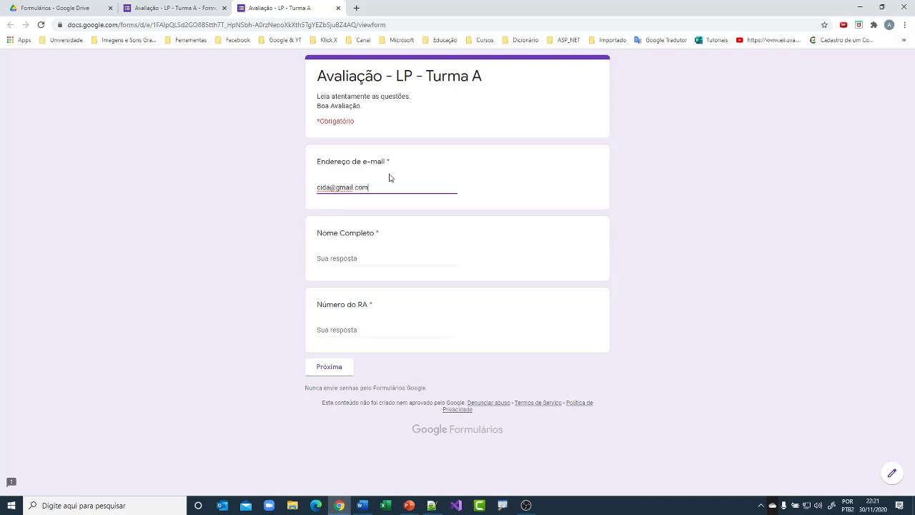
Fill in the respondent's full name and RA number, then continue to the Perguntas page.
left_click(354, 261)
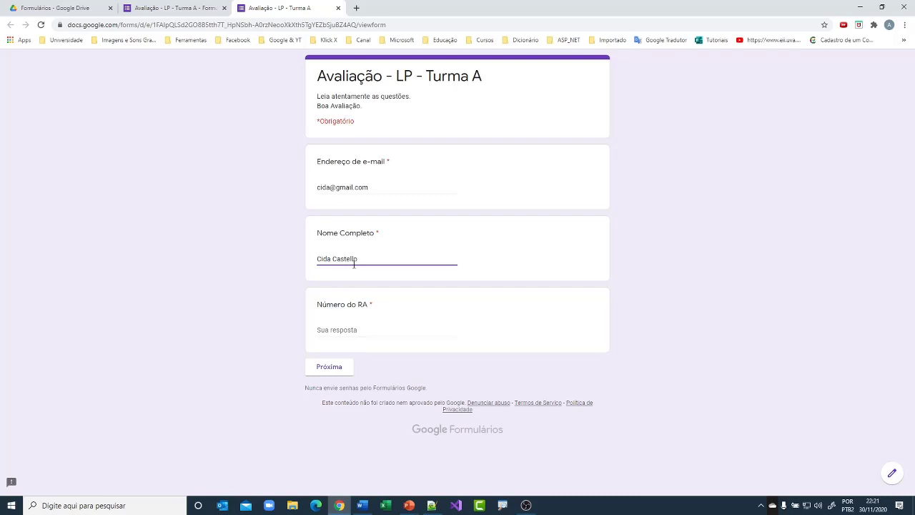
left_click(357, 331)
type("123")
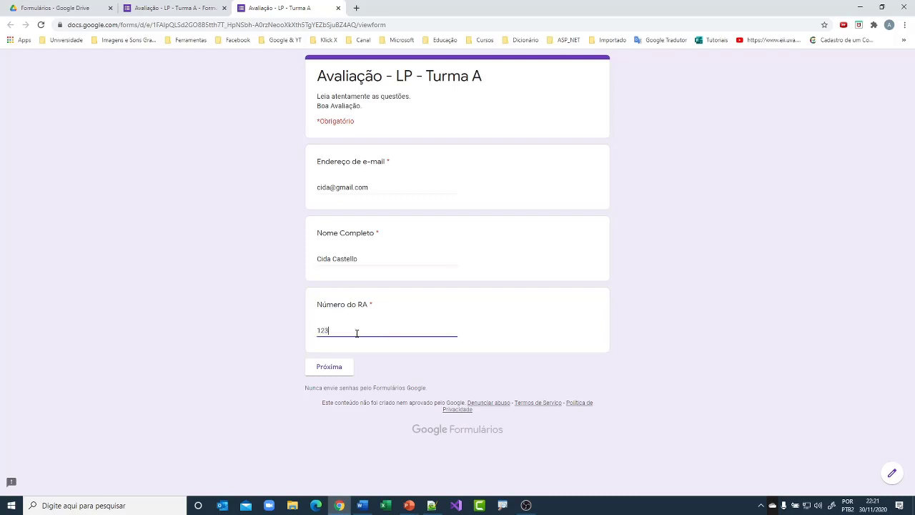
left_click(332, 369)
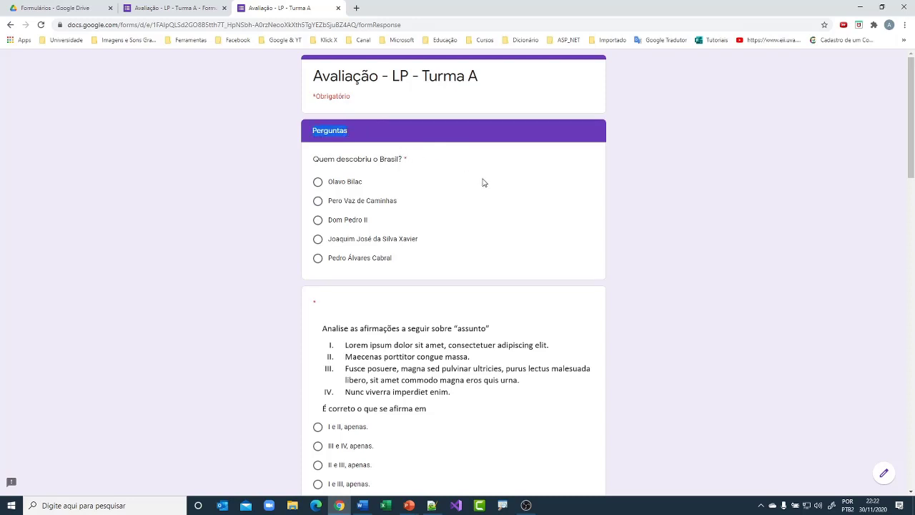
Answer the code questions, choosing Figura C for the last and Figura B for the image-based one.
scroll(482, 182, "down", 2)
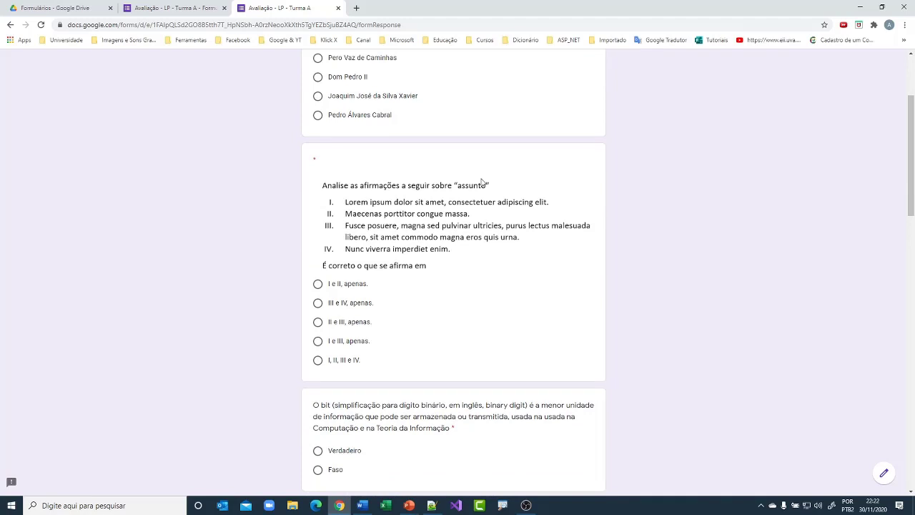
scroll(482, 181, "down", 9)
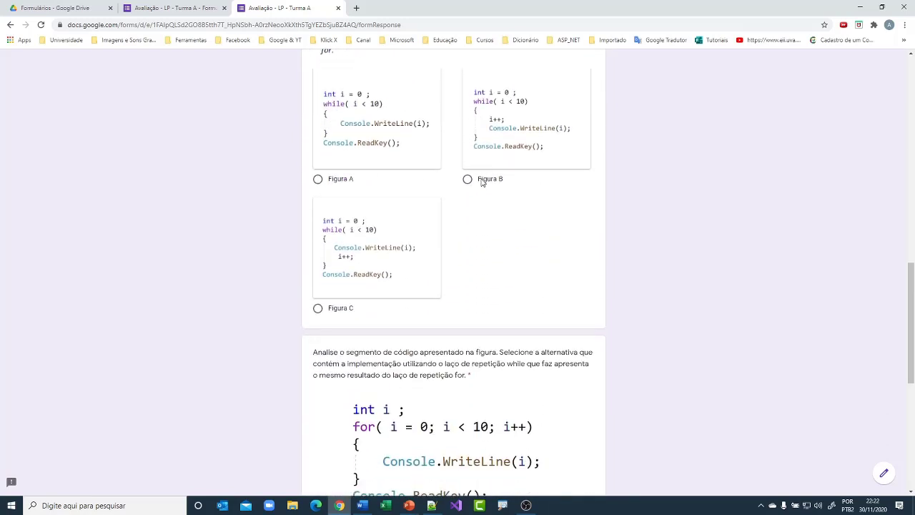
scroll(482, 182, "down", 6)
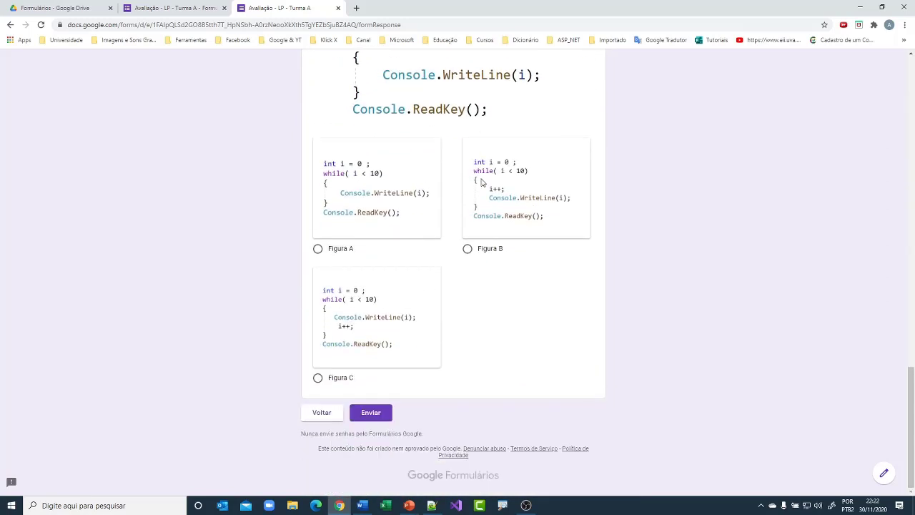
left_click(371, 418)
left_click(317, 378)
scroll(493, 302, "up", 5)
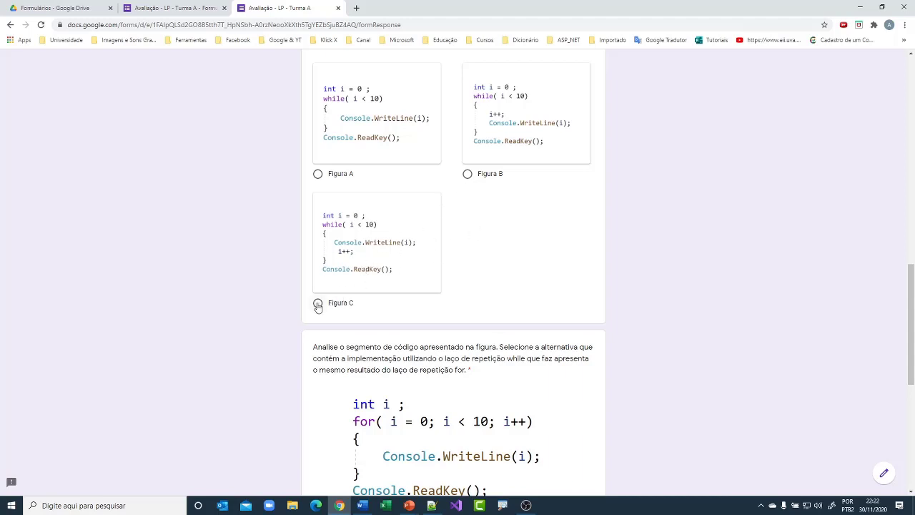
left_click(468, 174)
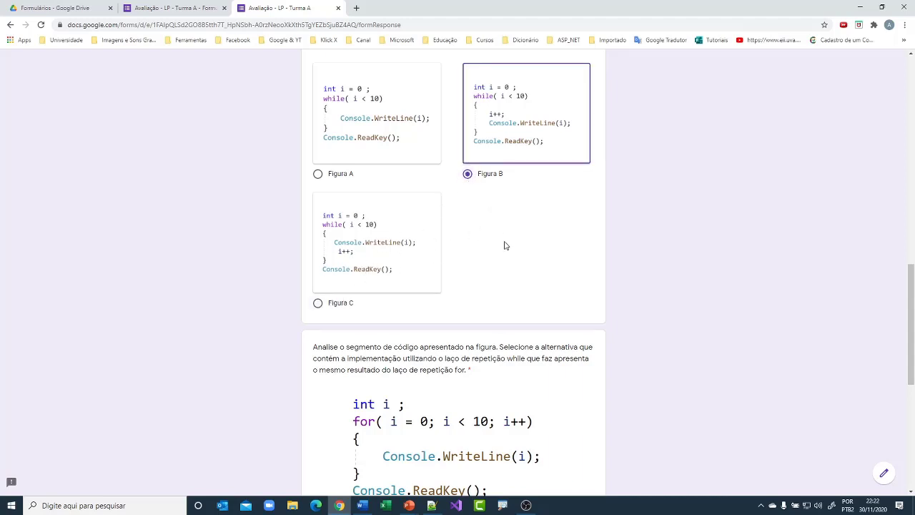
Answer Verdadeiro, 'III e IV, apenas.' and Olavo Bilac, then submit the test response.
scroll(508, 236, "up", 5)
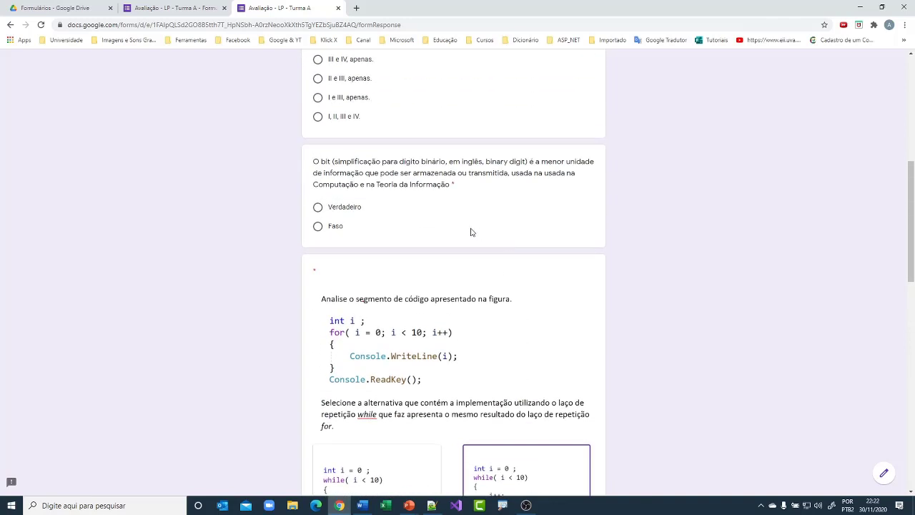
left_click(318, 207)
scroll(442, 240, "up", 2)
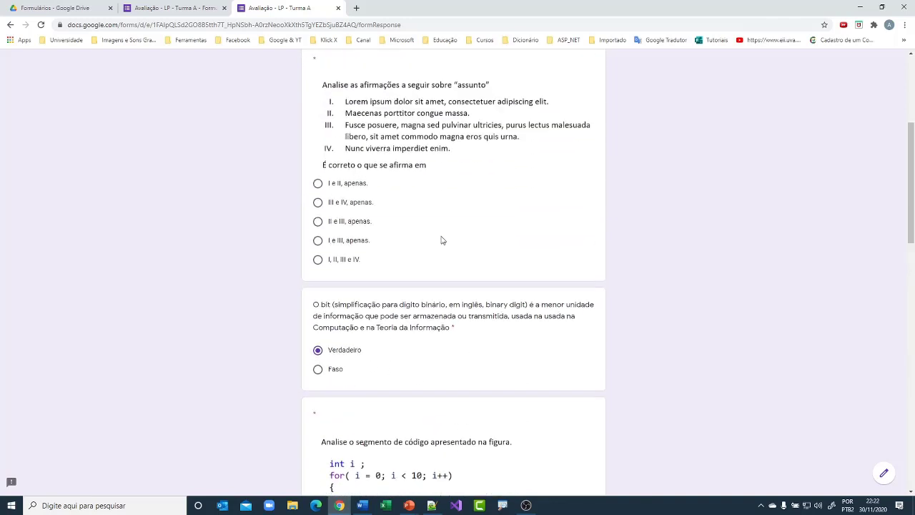
left_click(318, 203)
scroll(458, 237, "up", 4)
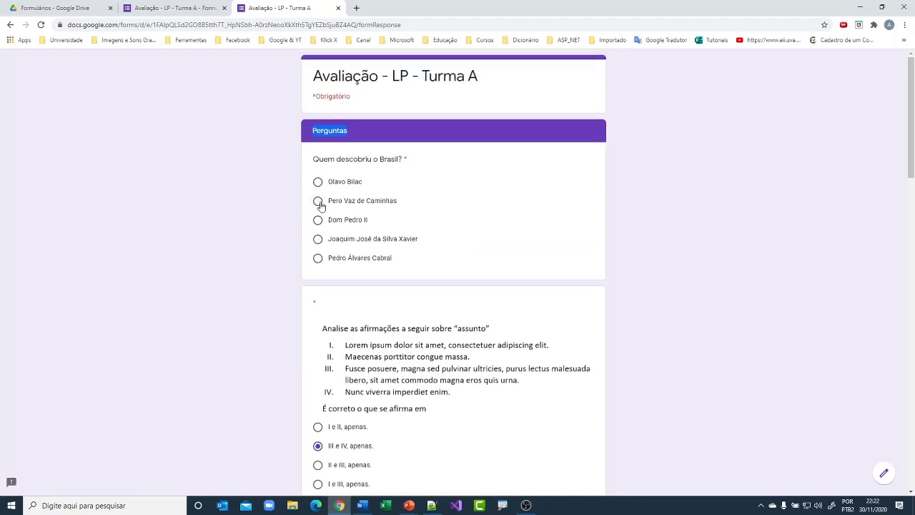
left_click(319, 185)
scroll(491, 228, "down", 8)
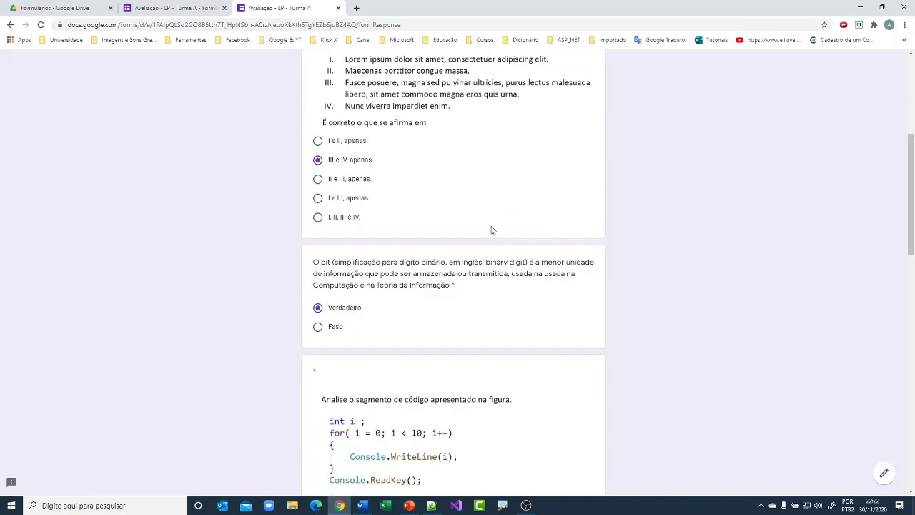
scroll(490, 229, "down", 8)
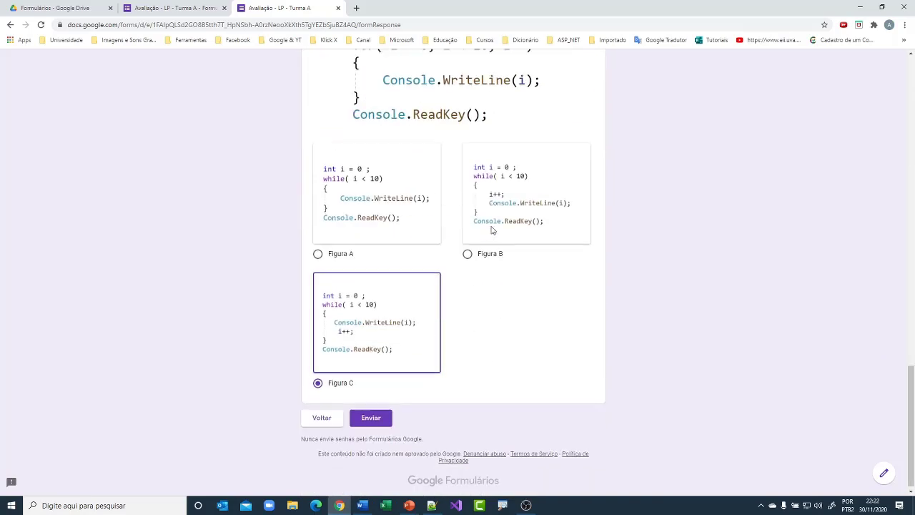
left_click(371, 414)
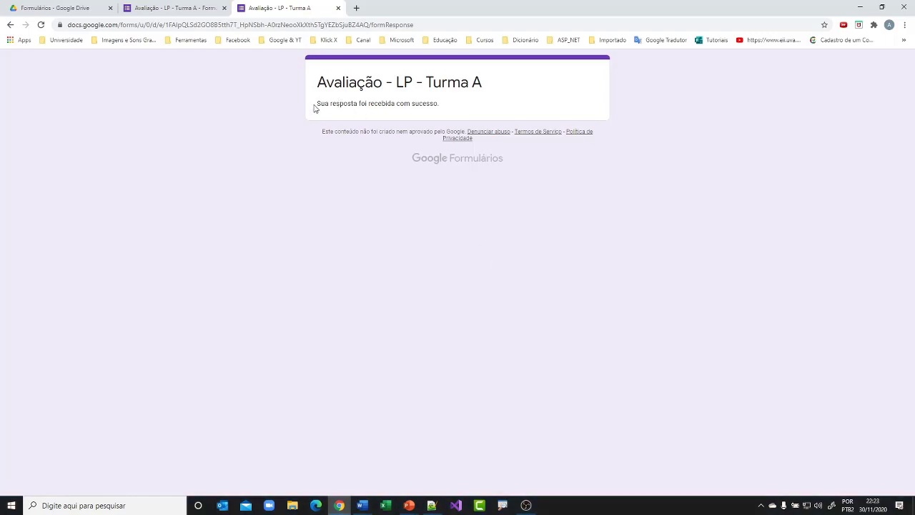
Highlight the 'Sua resposta foi recebida com sucesso.' message and close the preview tab.
left_click_drag(318, 105, 434, 112)
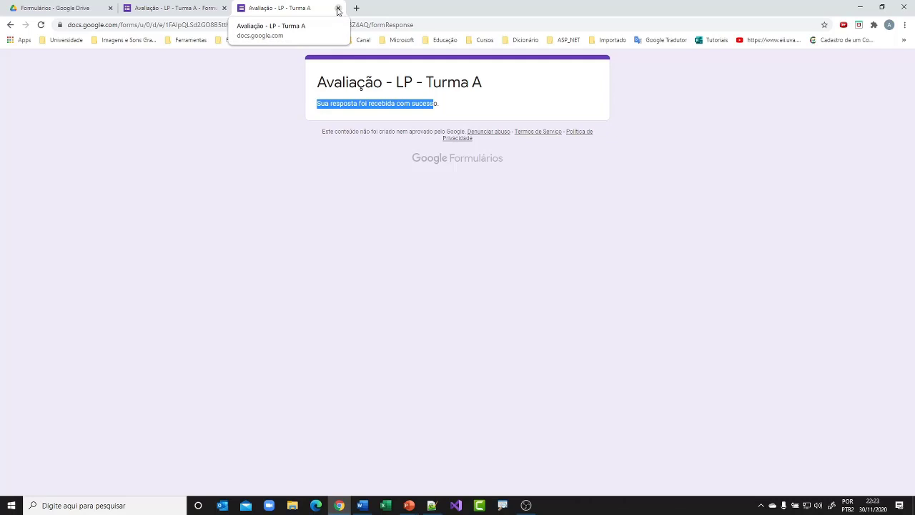
left_click(338, 9)
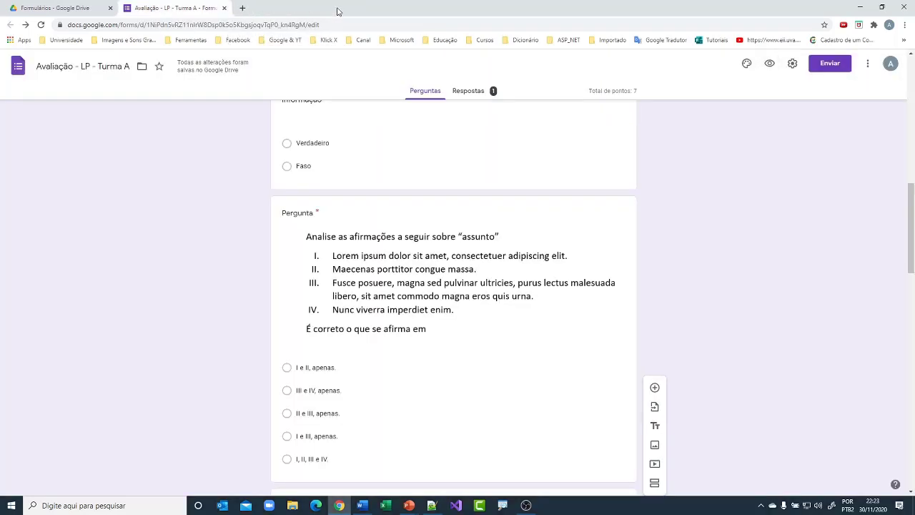
Show the Respostas summary, dismiss the tip, and scan the 3-of-7 score charts.
left_click(472, 97)
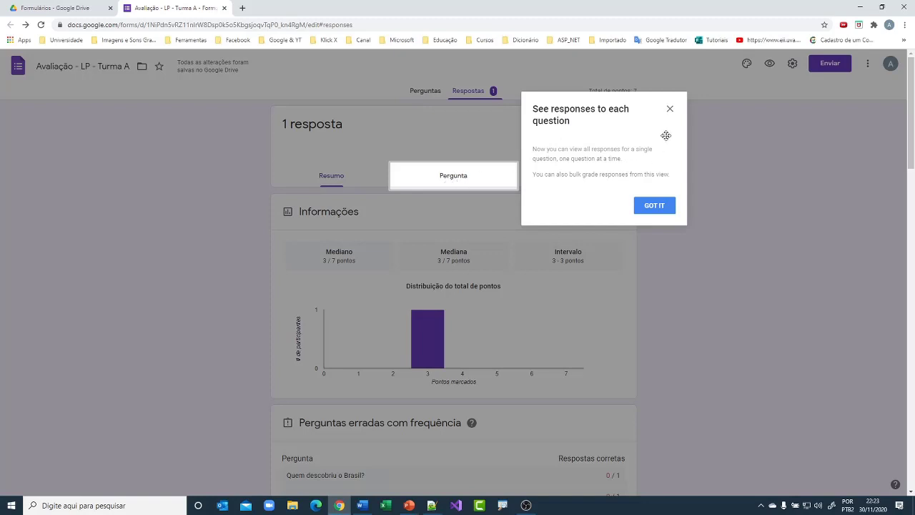
left_click(655, 206)
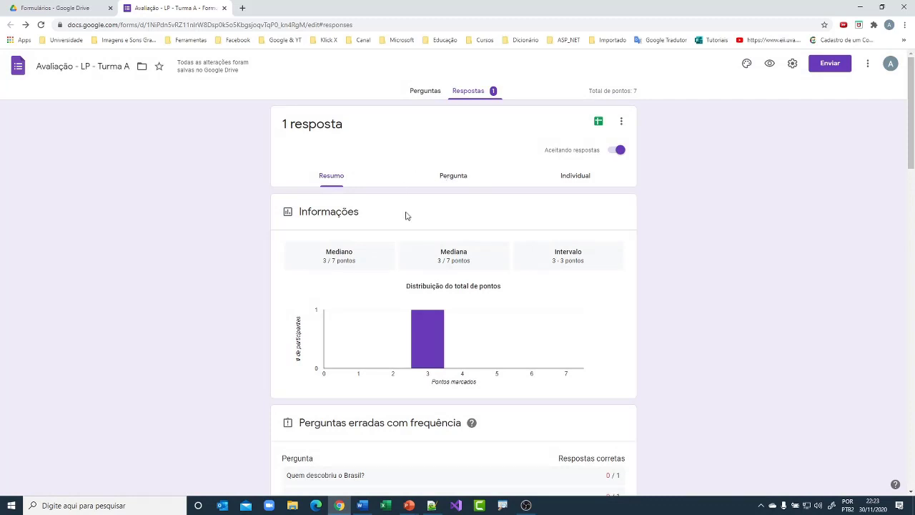
scroll(330, 228, "down", 7)
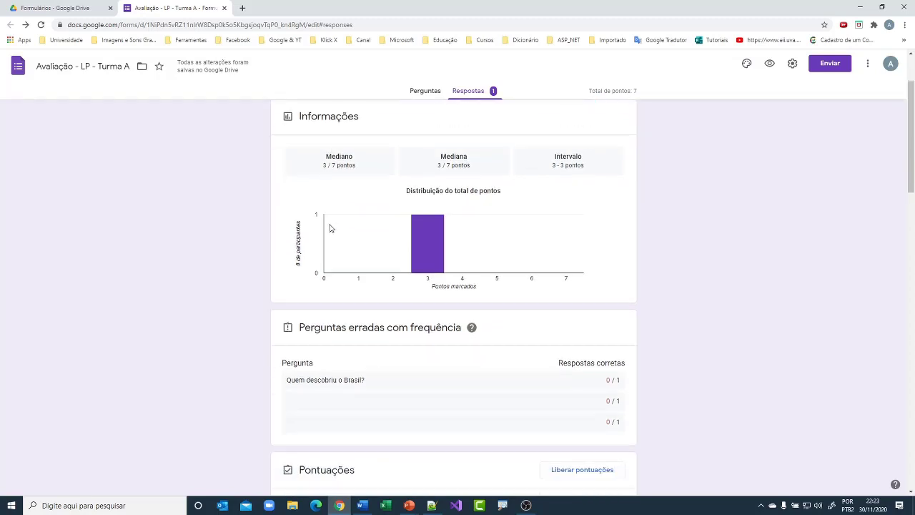
scroll(330, 228, "down", 10)
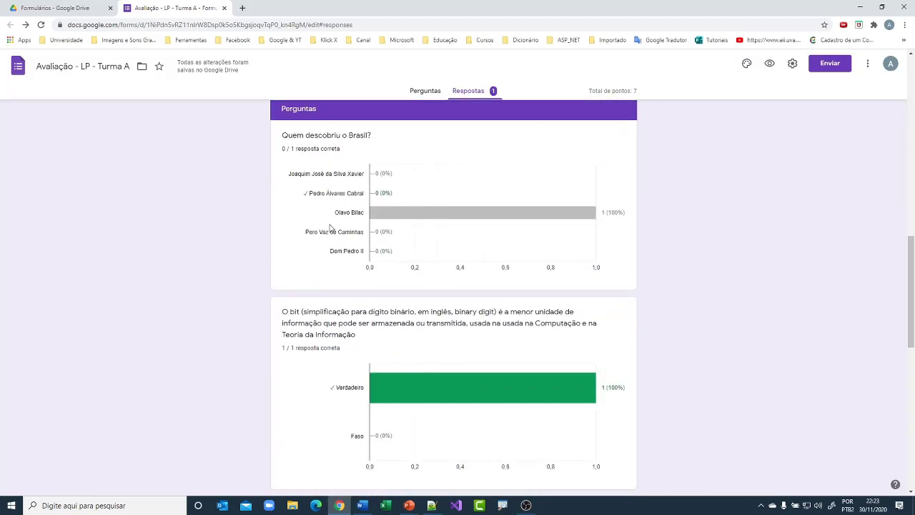
scroll(330, 228, "down", 2)
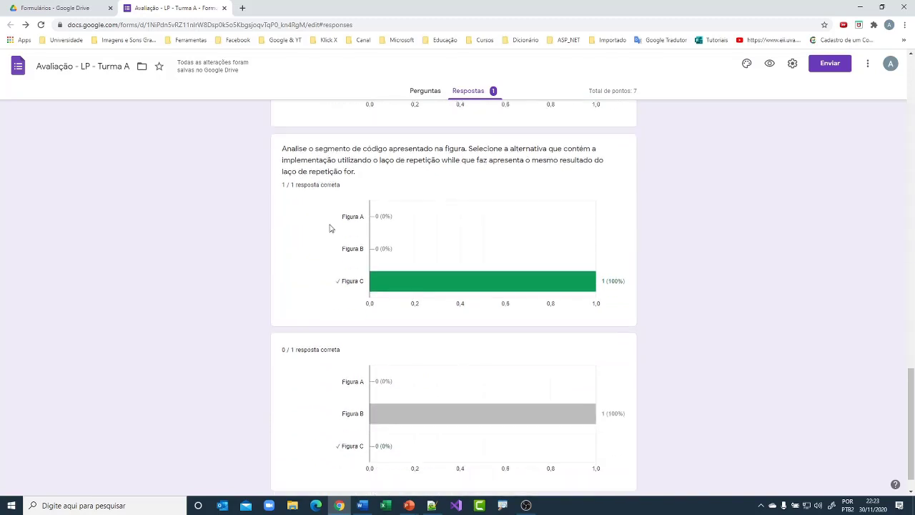
scroll(330, 228, "up", 4)
scroll(331, 228, "up", 12)
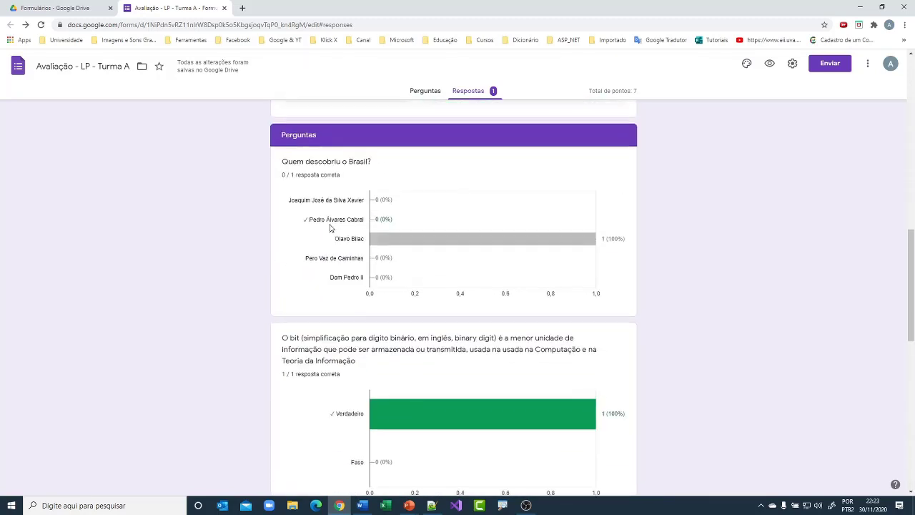
scroll(414, 285, "up", 3)
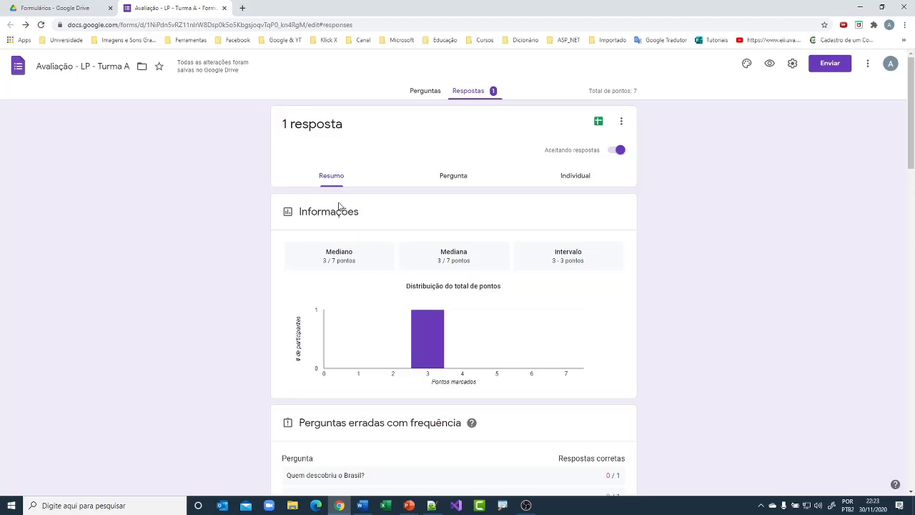
Step through the Pergunta view to Quem descobriu o Brasil?, then show the Individual response.
left_click(456, 178)
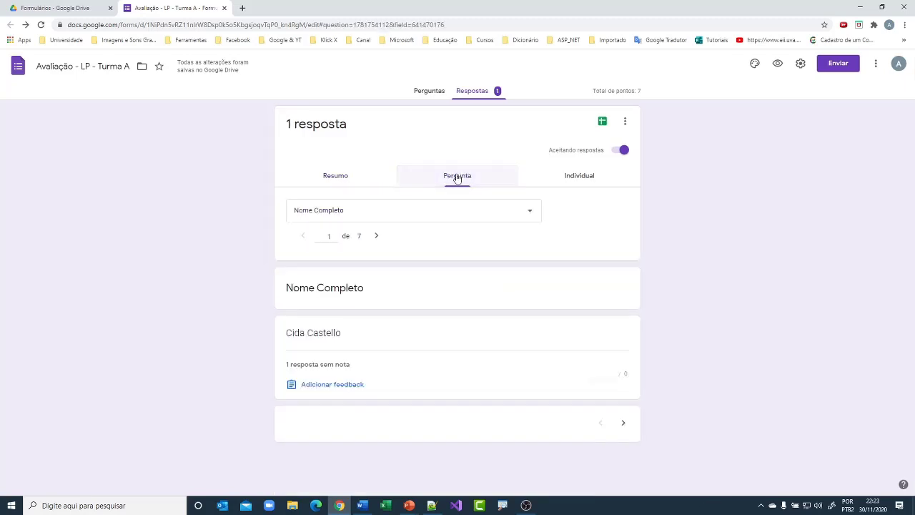
left_click(377, 236)
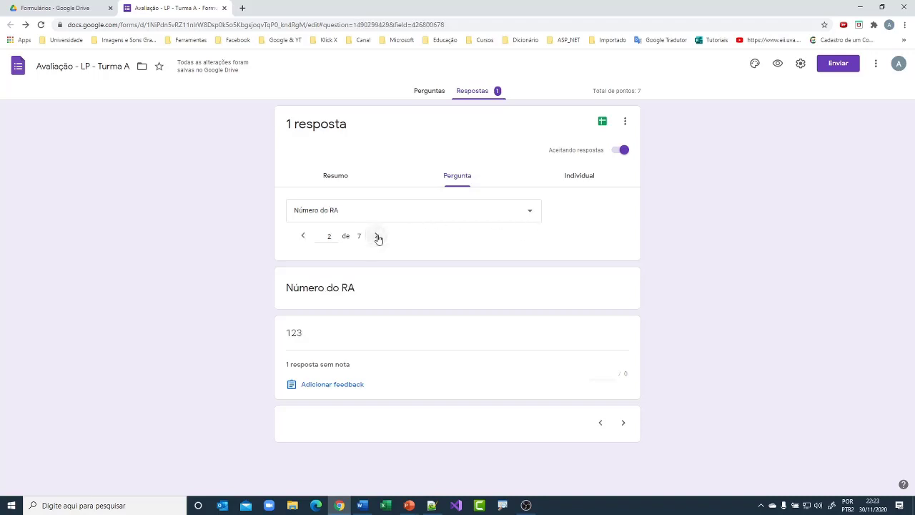
left_click(377, 237)
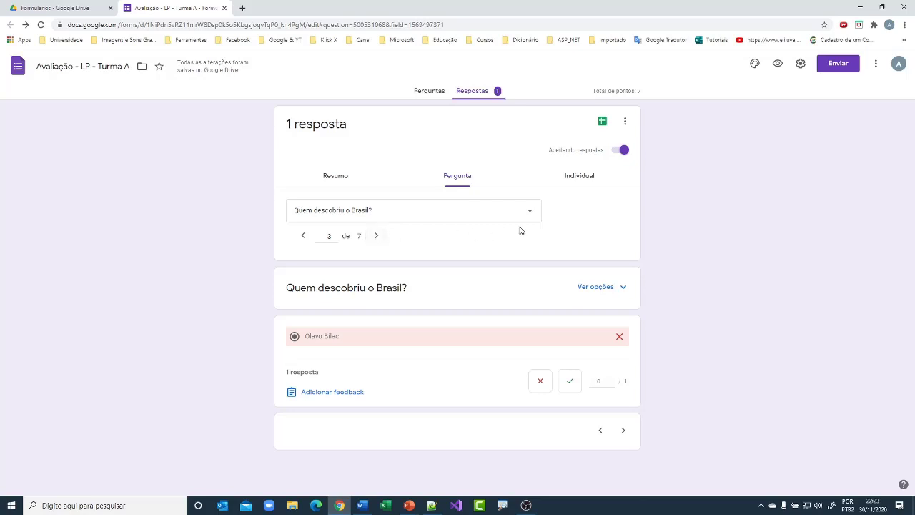
left_click(580, 180)
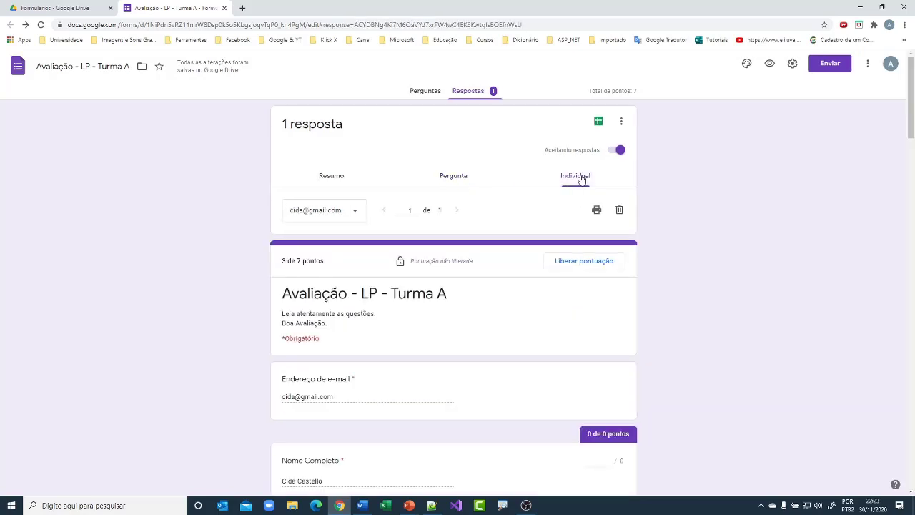
Browse the dropdown list of respondents, then close it.
left_click(356, 214)
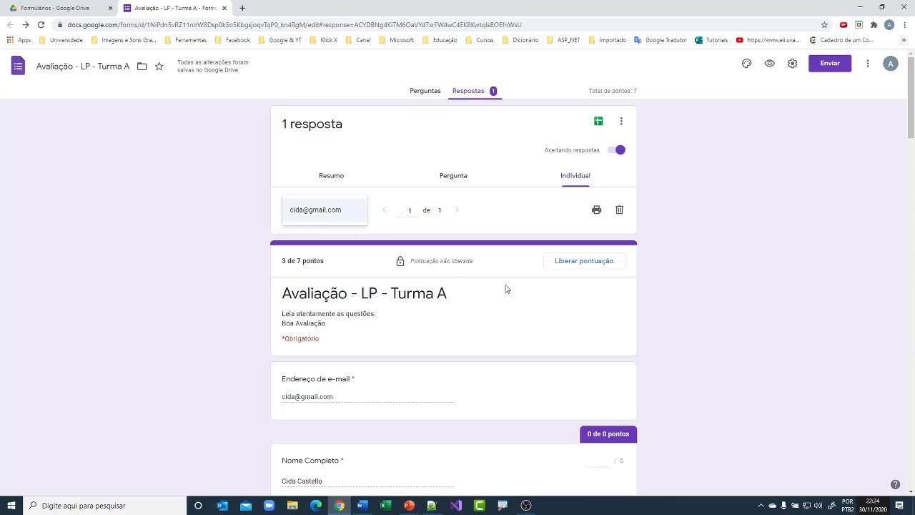
scroll(546, 294, "down", 1)
scroll(546, 294, "down", 1)
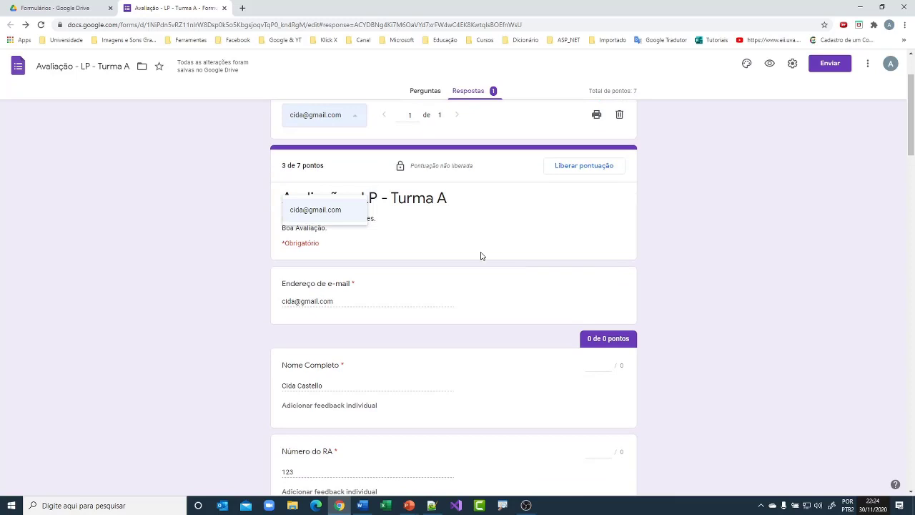
left_click(617, 239)
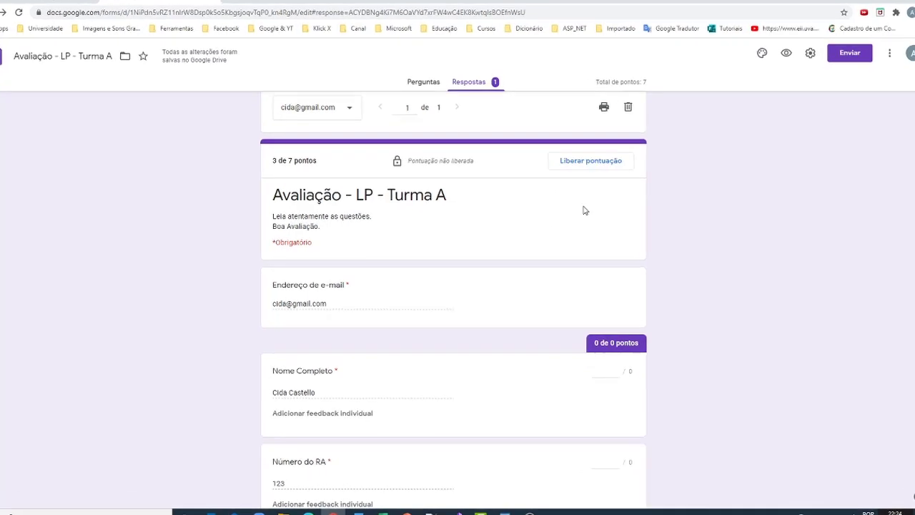
Cancel releasing the score and bring up the responses' more-options menu.
left_click(601, 154)
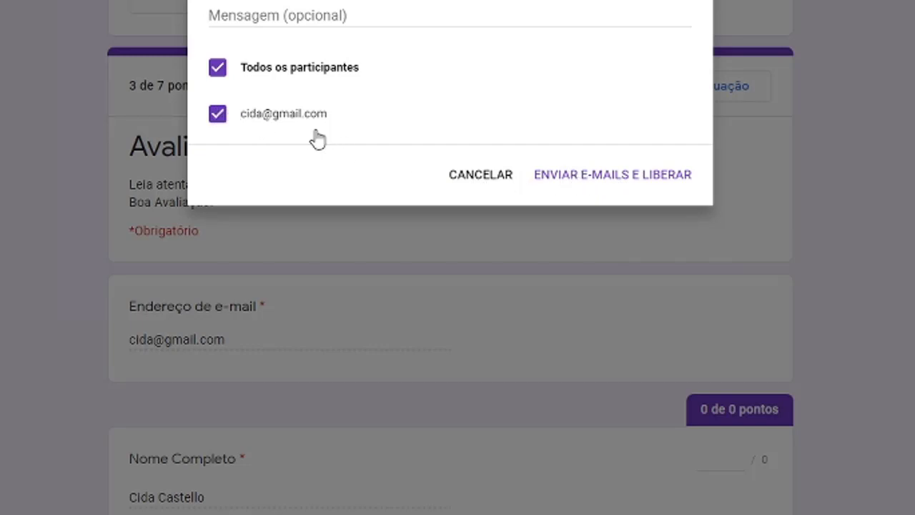
left_click(466, 178)
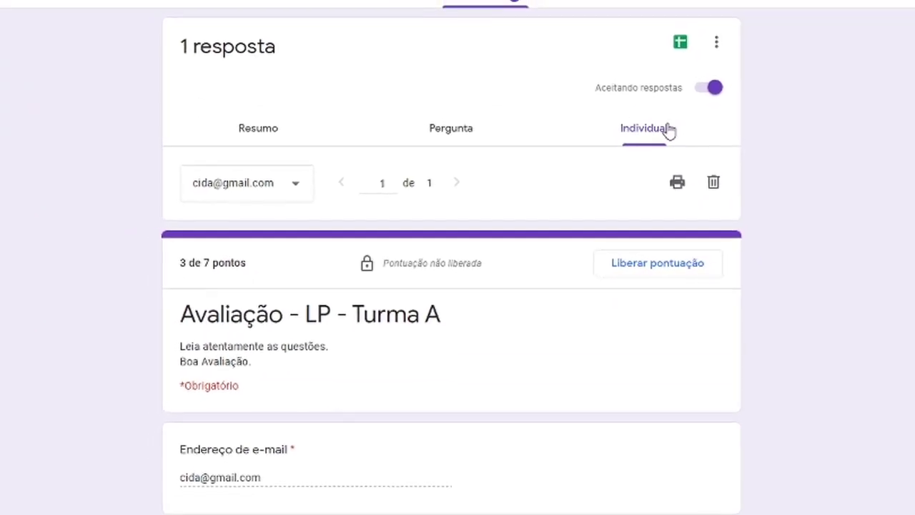
left_click(707, 51)
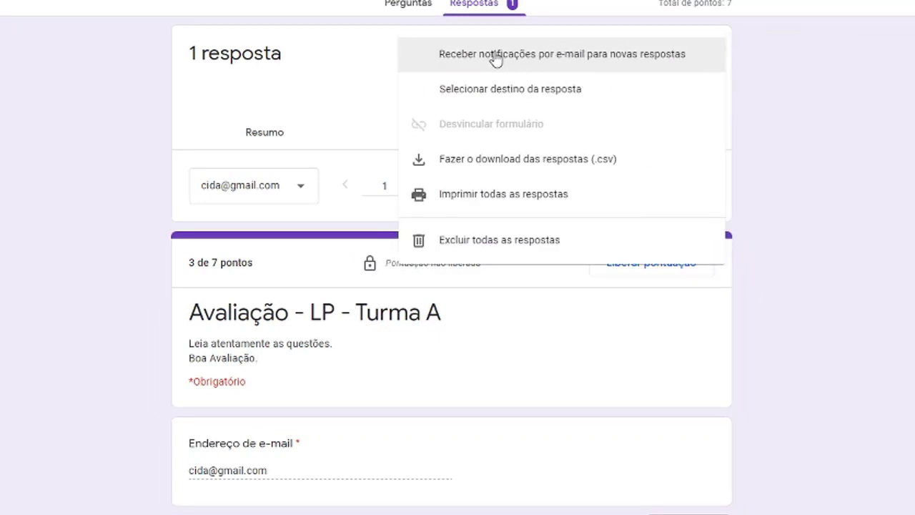
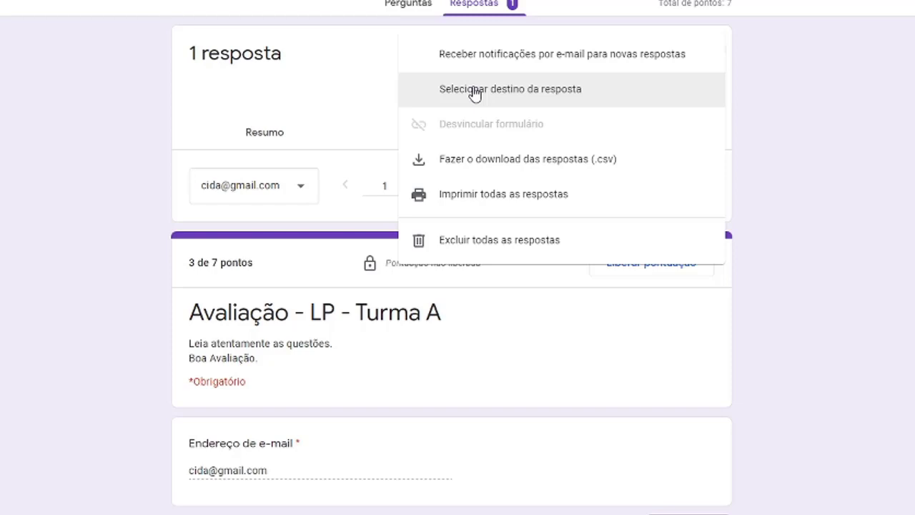
Set the response destination to a new spreadsheet with 'Criar uma nova planilha'.
left_click(474, 91)
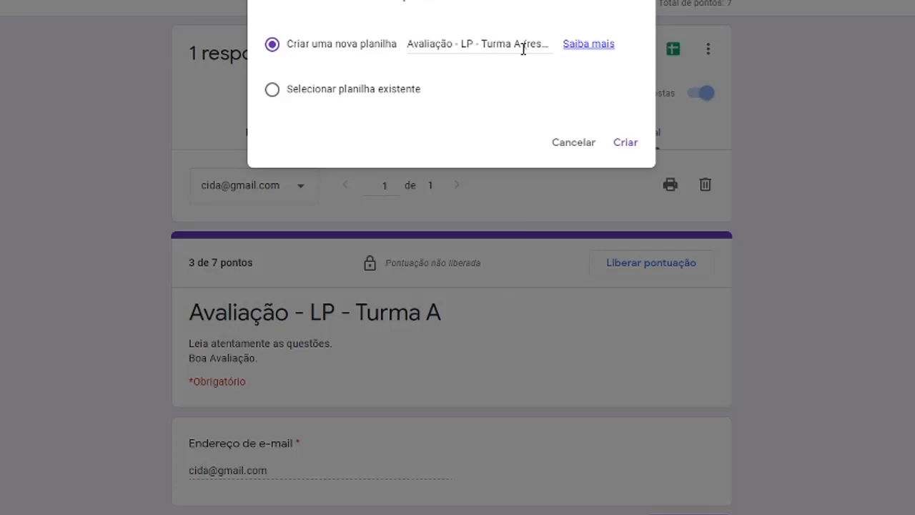
left_click(625, 143)
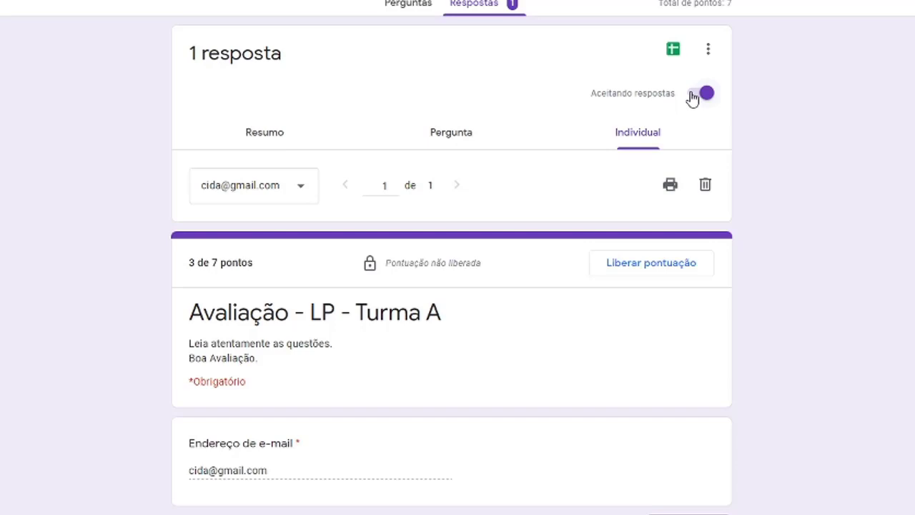
left_click(693, 98)
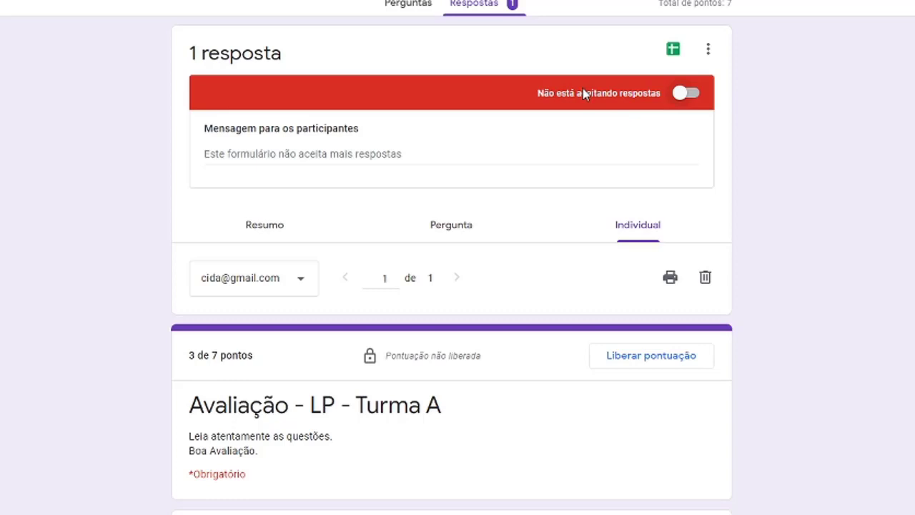
left_click(692, 96)
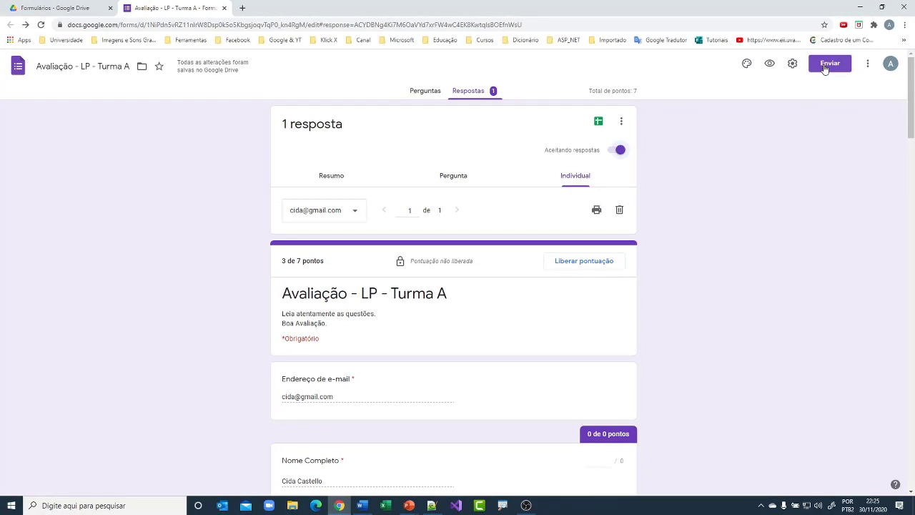
Copy the quiz's link with 'URL curto' ticked from Enviar formulário, then close the dialog.
left_click(826, 66)
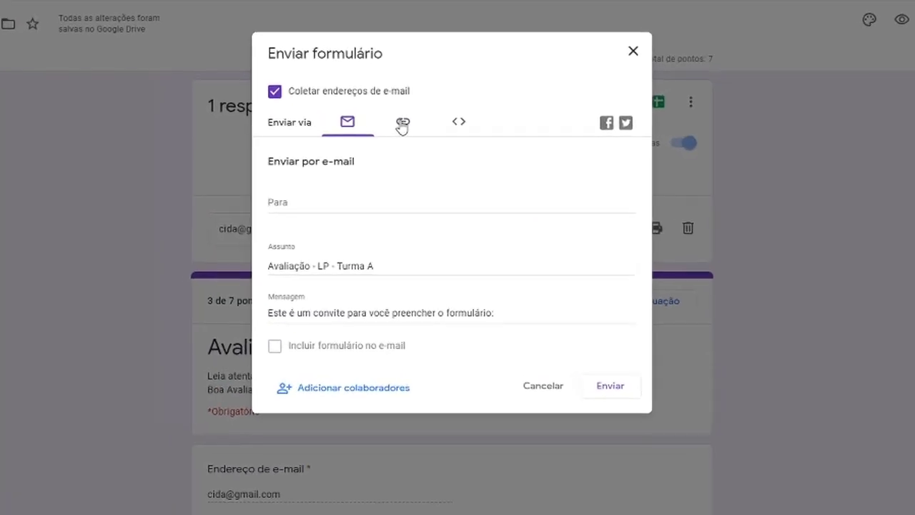
left_click(393, 119)
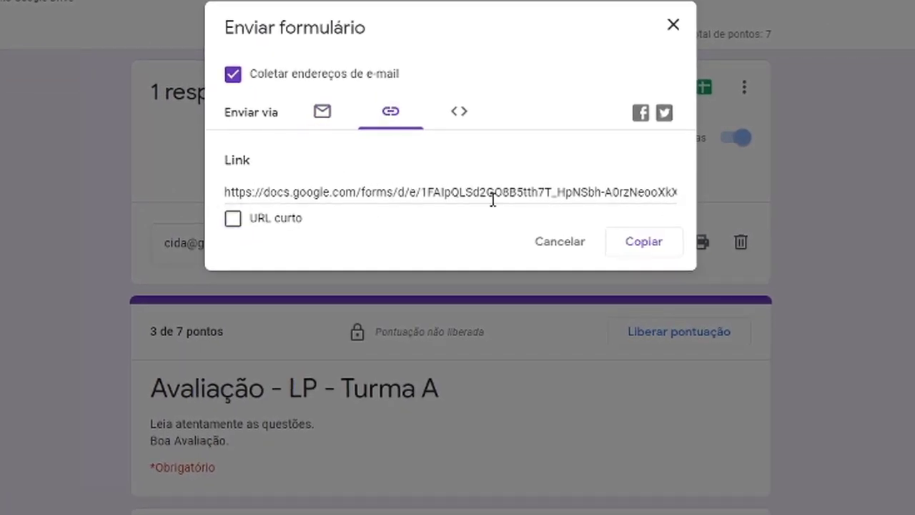
left_click(234, 219)
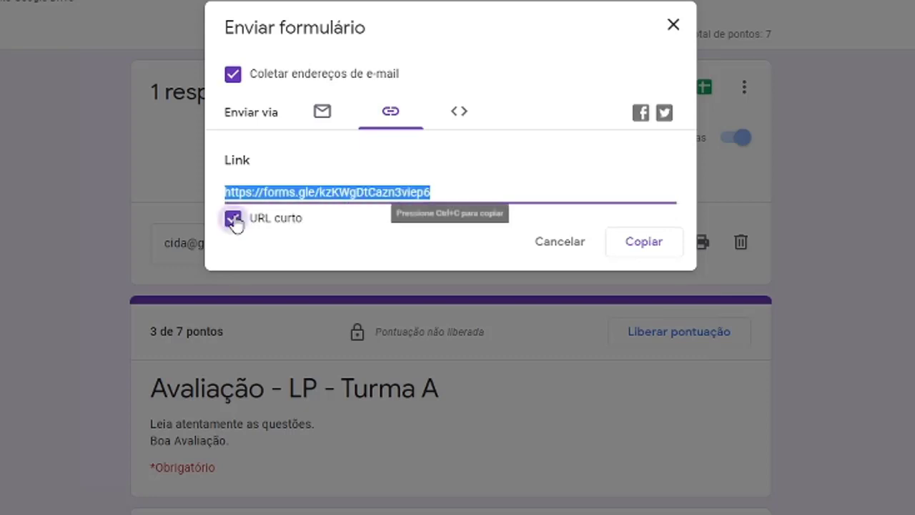
left_click(662, 247)
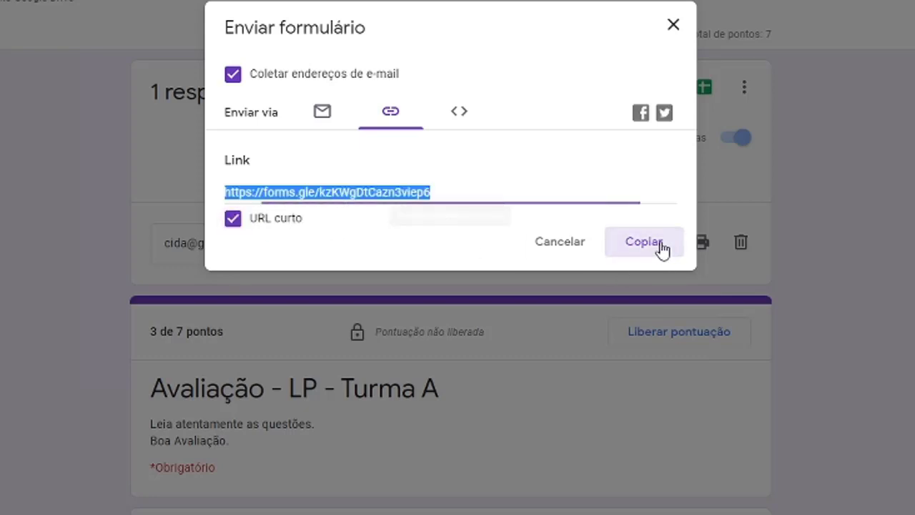
left_click(323, 113)
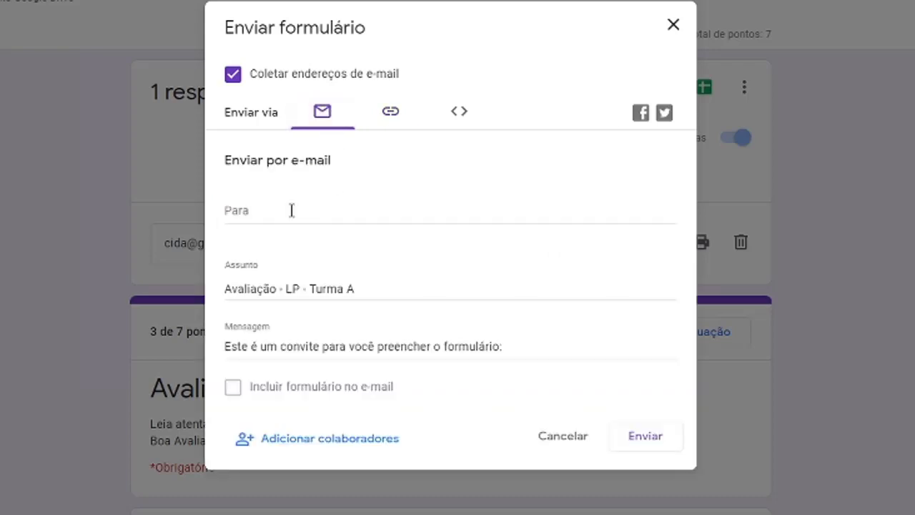
left_click(392, 118)
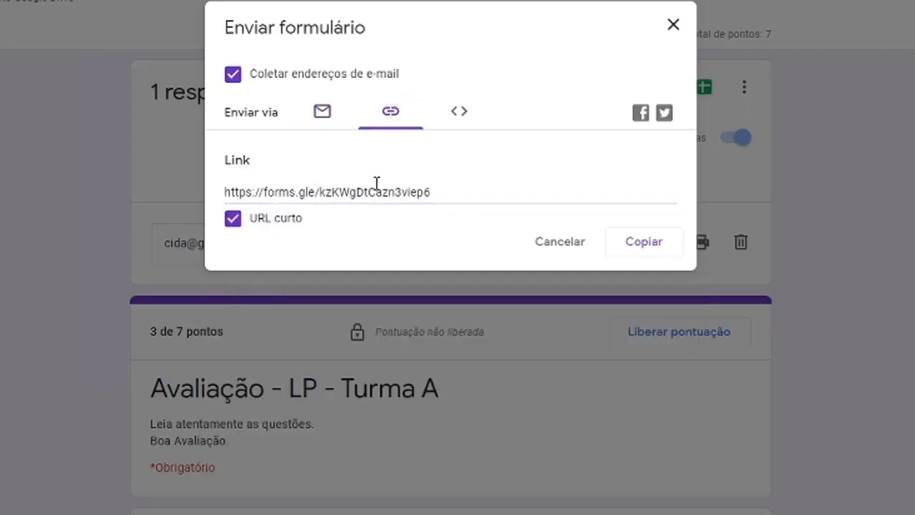
left_click(653, 251)
left_click(673, 26)
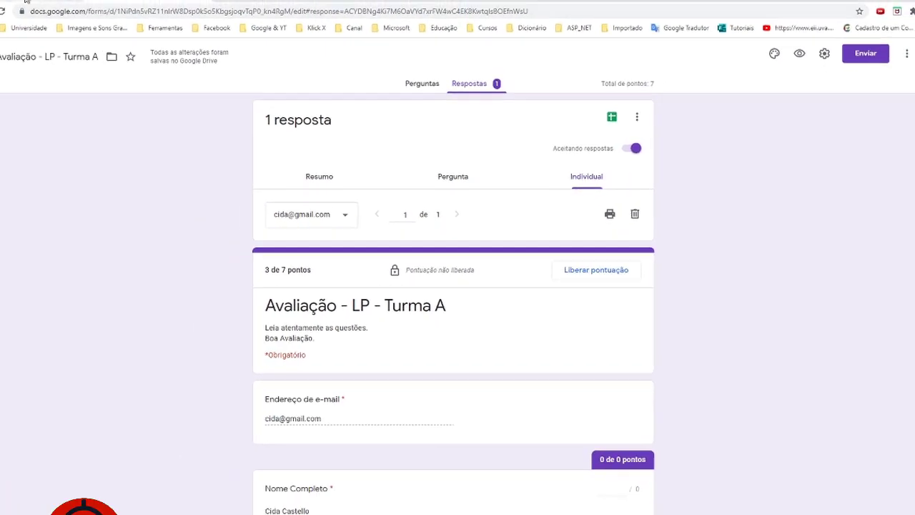
Open 'Avaliação - LP - Turma A (respostas)' from the Drive Formulários folder.
left_click(62, 8)
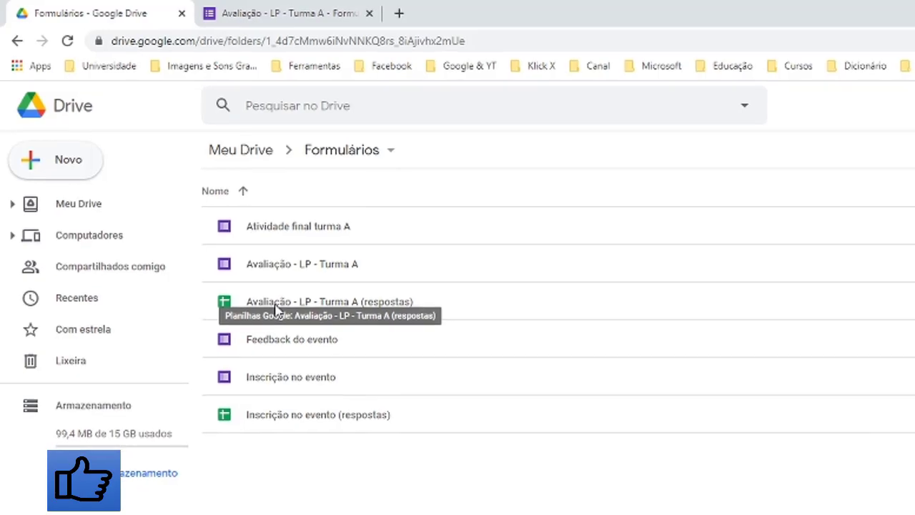
double_click(276, 304)
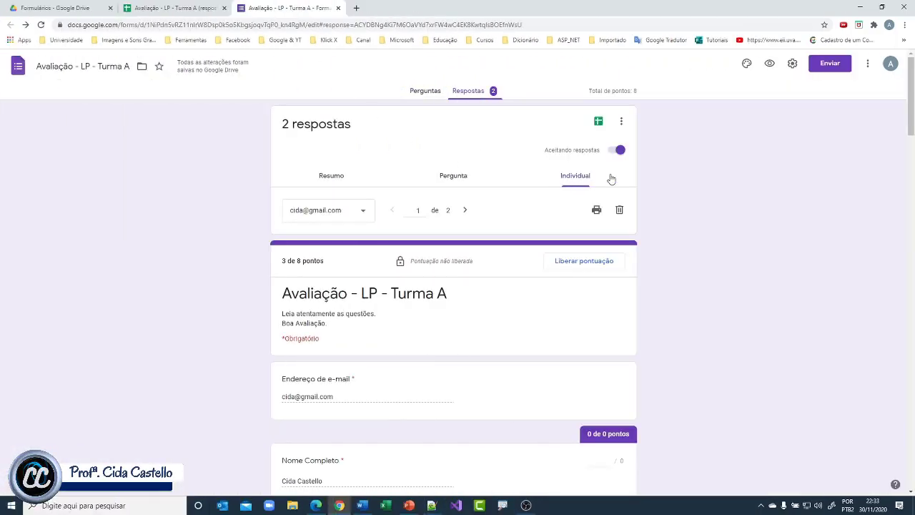
Glance at the responses menu, then bring up the editor's top-right Mais (⋮) menu.
left_click(622, 122)
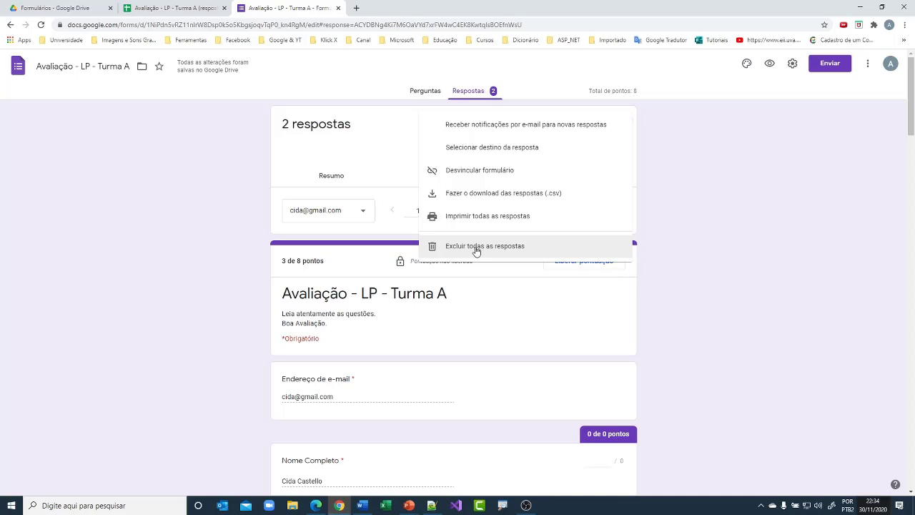
left_click(693, 229)
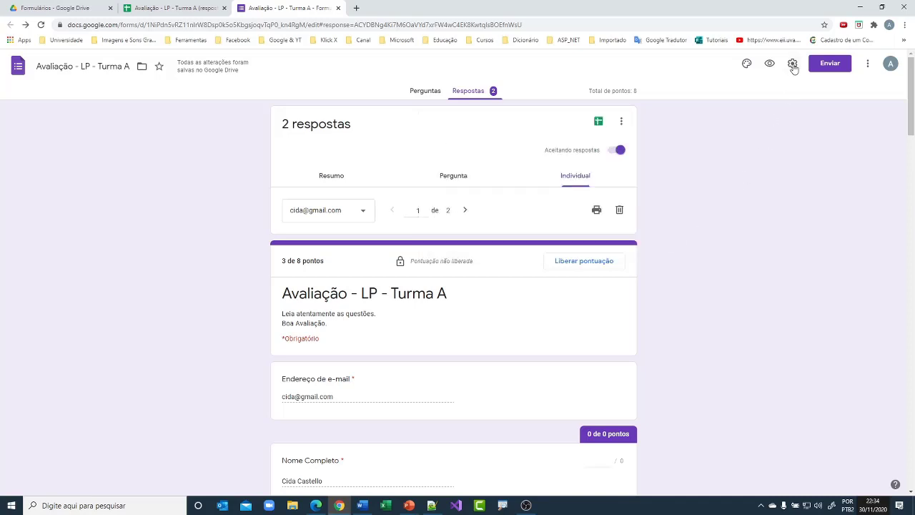
left_click(868, 67)
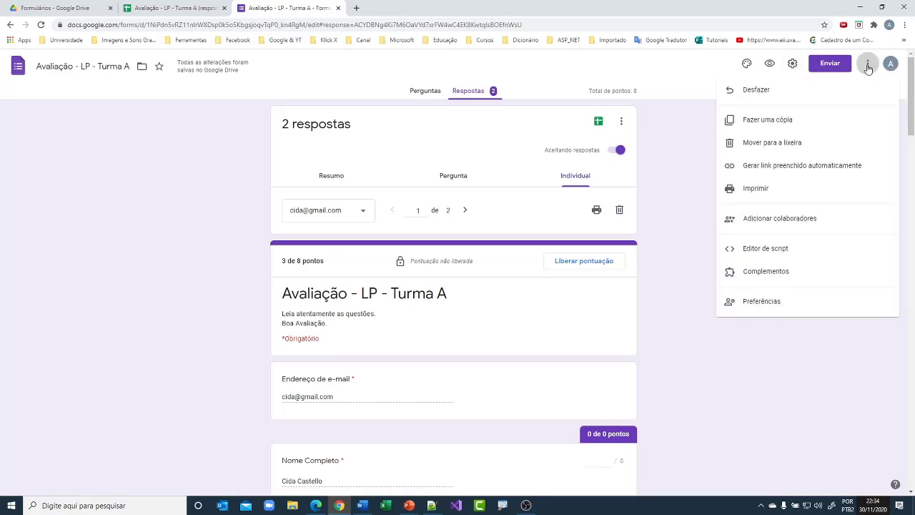
Make a copy named 'Avaliação - LP - Turma B', dropping the 'Cópia de ' prefix.
left_click(770, 120)
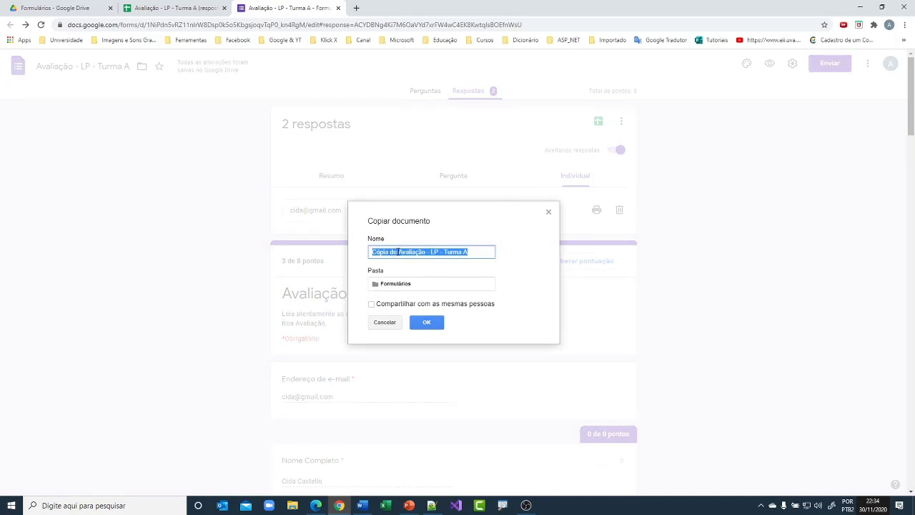
left_click(389, 252)
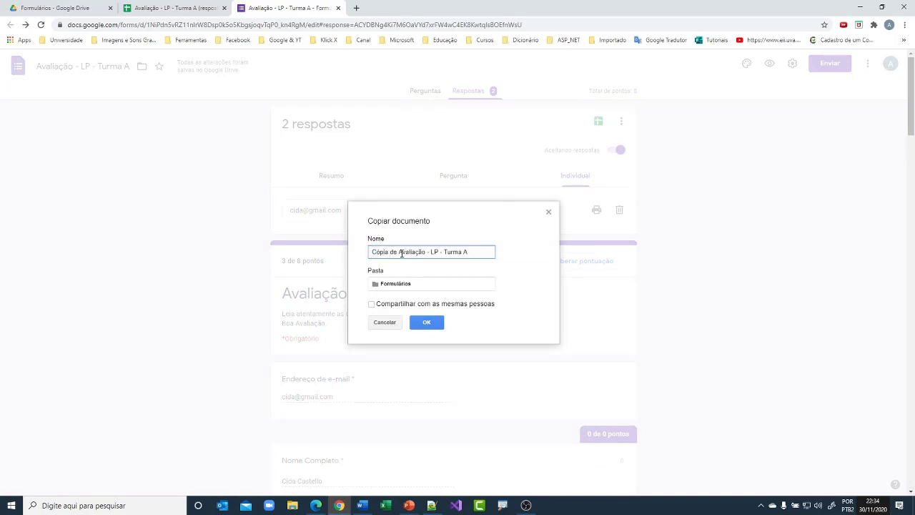
left_click_drag(399, 252, 353, 254)
key("BackSpace")
left_click(430, 323)
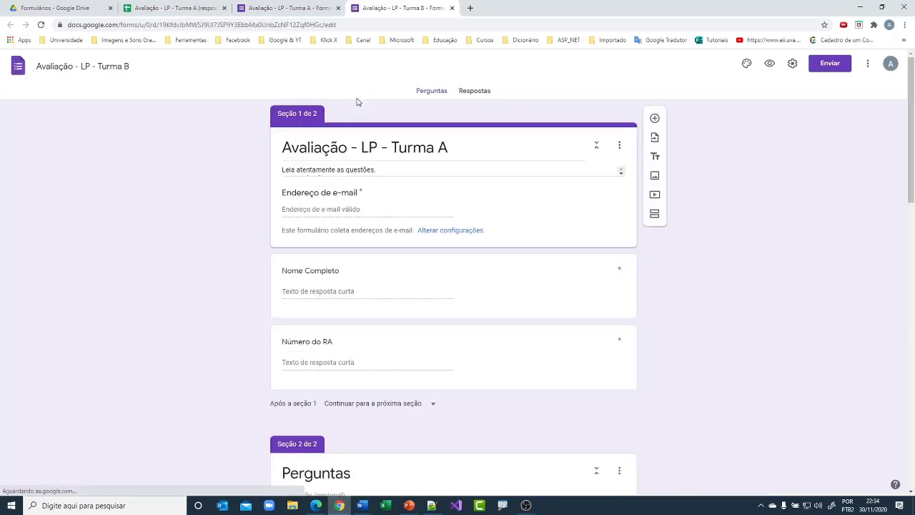
Edit the form's title heading so it ends in 'Turma B' instead of 'Turma A'.
triple_click(439, 150)
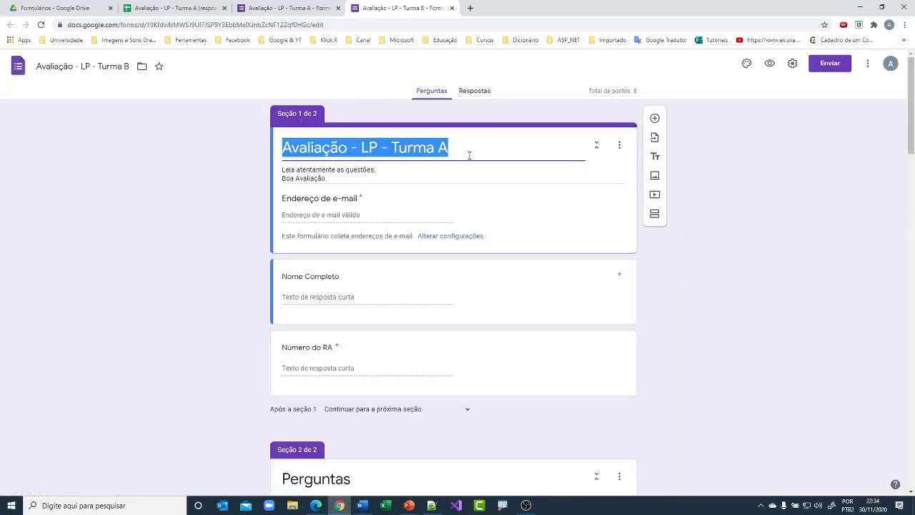
left_click(449, 146)
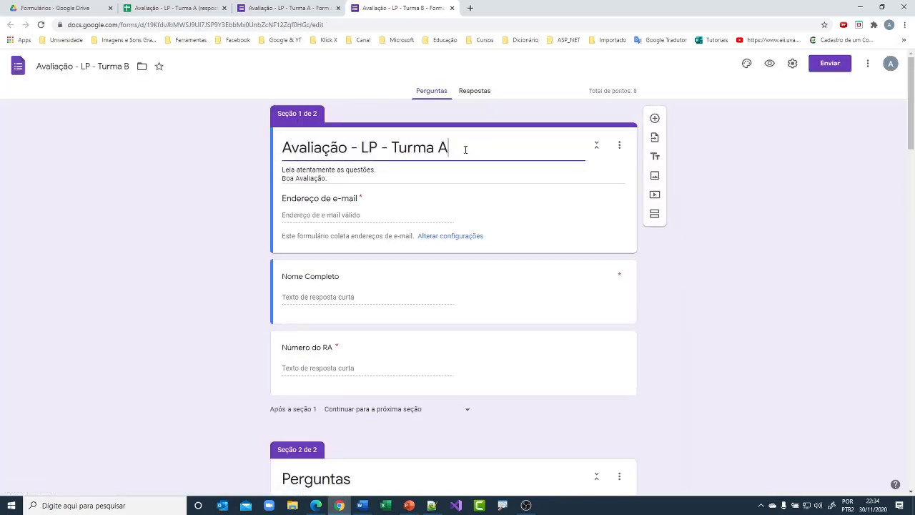
left_click(125, 65)
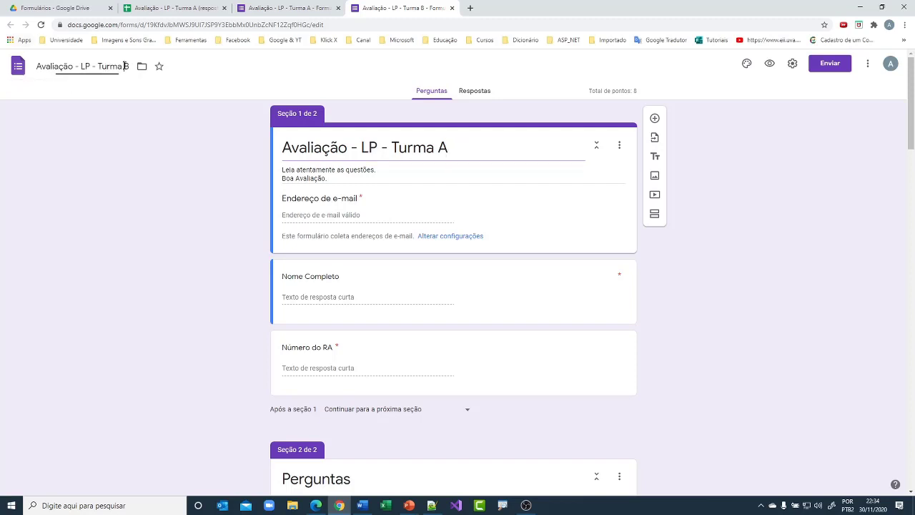
triple_click(440, 147)
key("End")
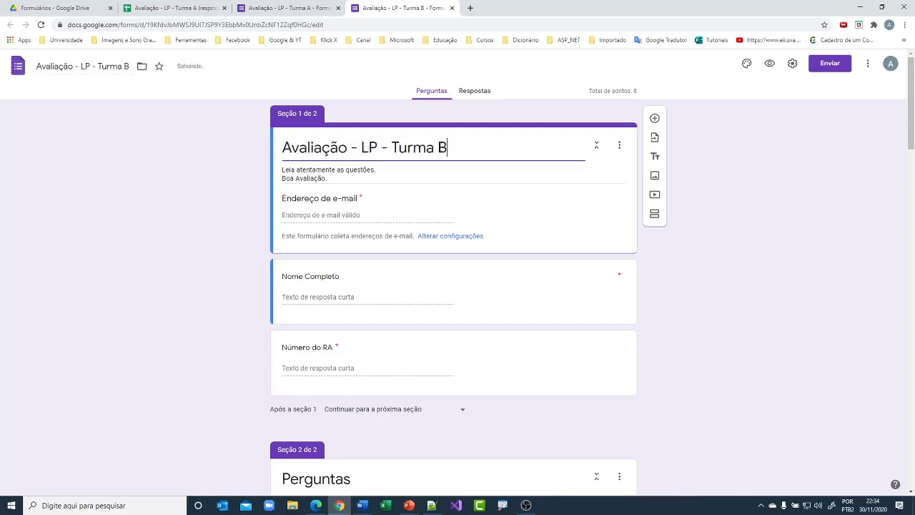
left_click(688, 287)
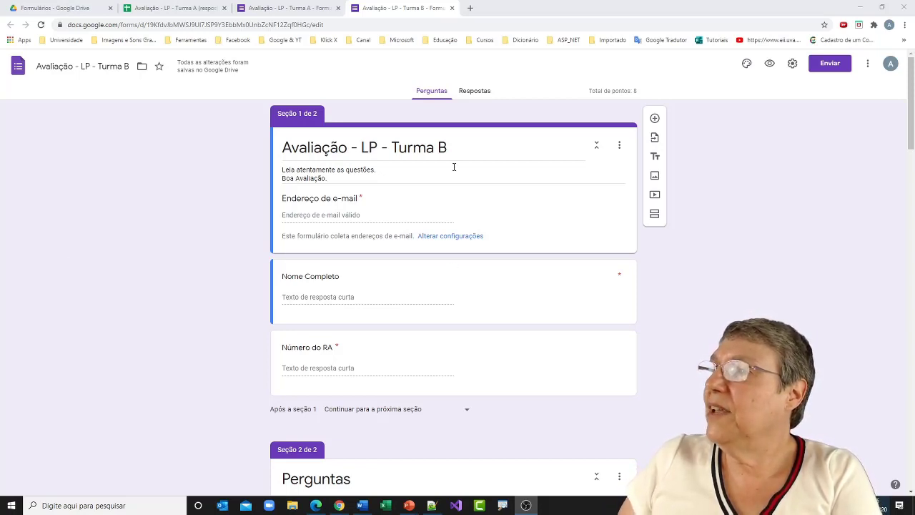
Check the Turma B copy's Respostas page, which shows 0 responses.
left_click(478, 92)
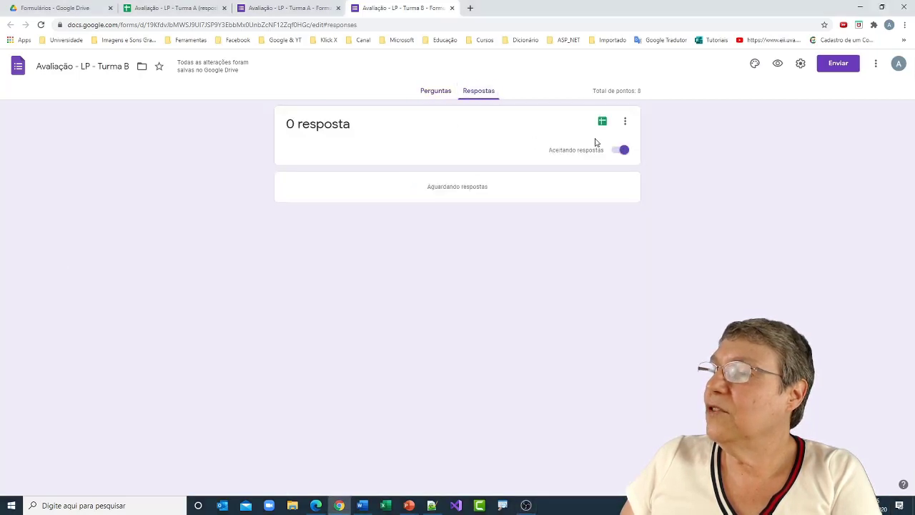
left_click(435, 91)
left_click(476, 92)
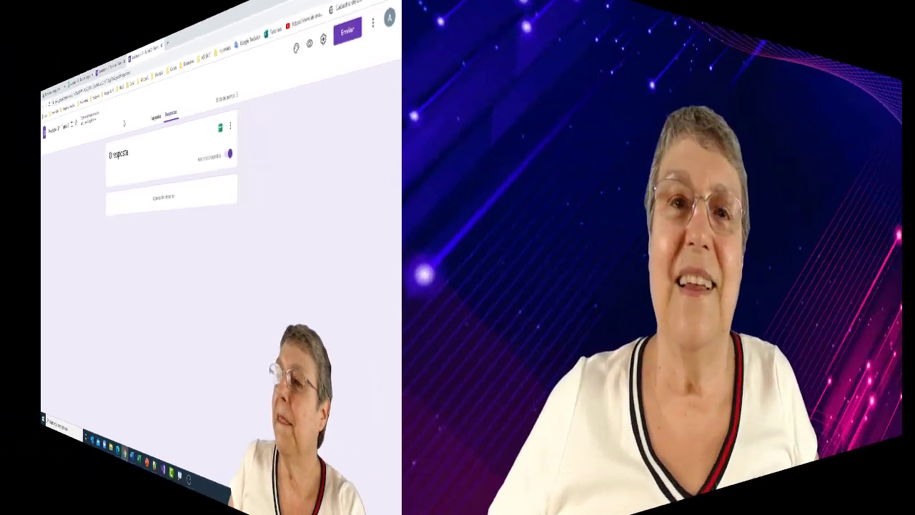